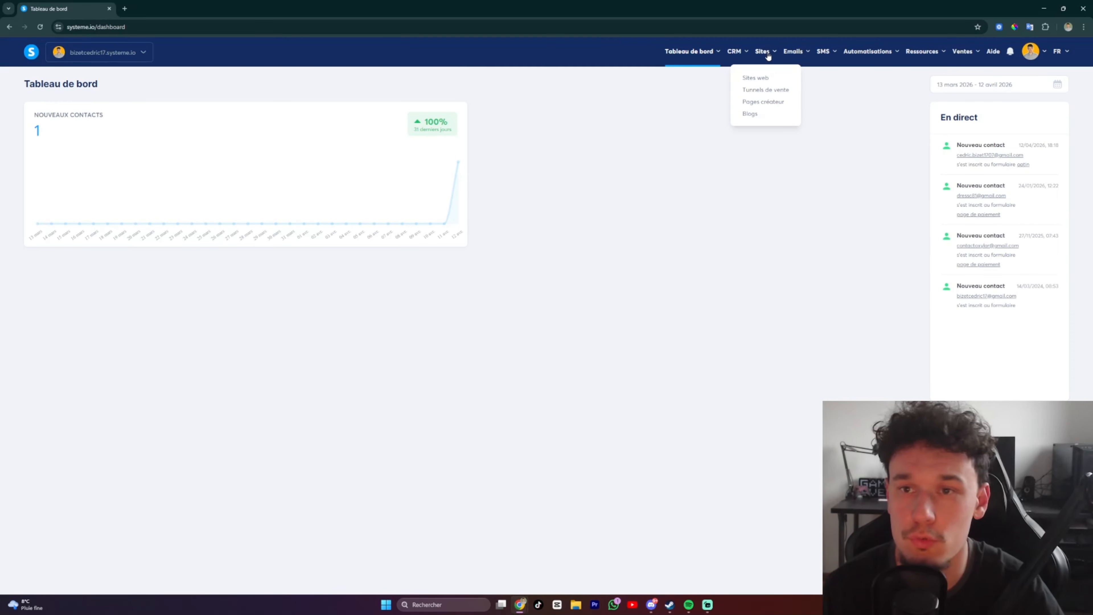
Step: Open the "page de téléchargement" step of the "programme minceur" funnel and preview its page
click(762, 90)
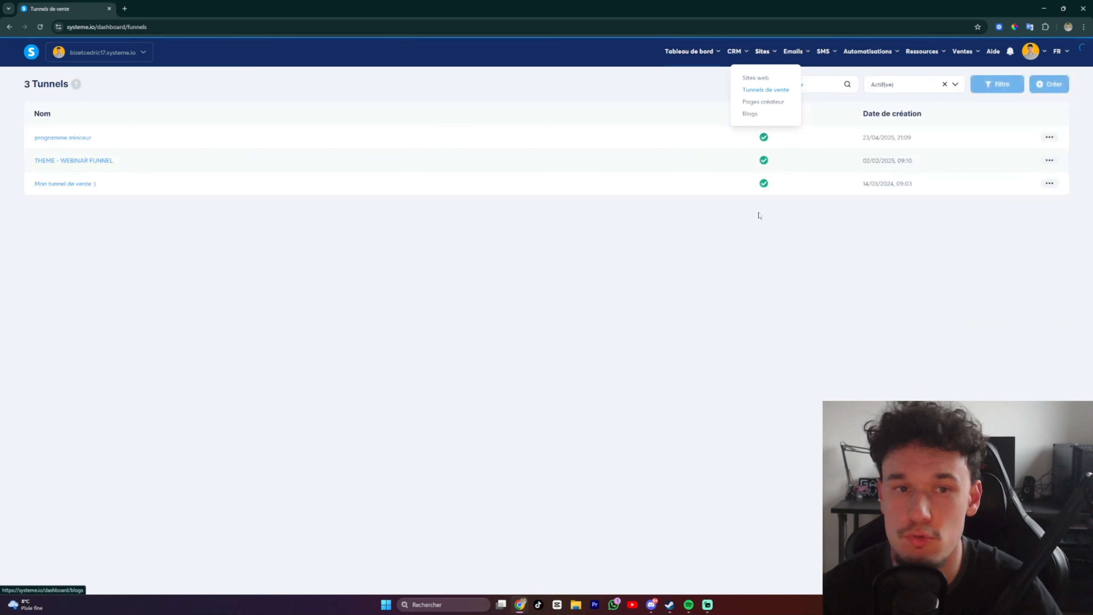
click(75, 141)
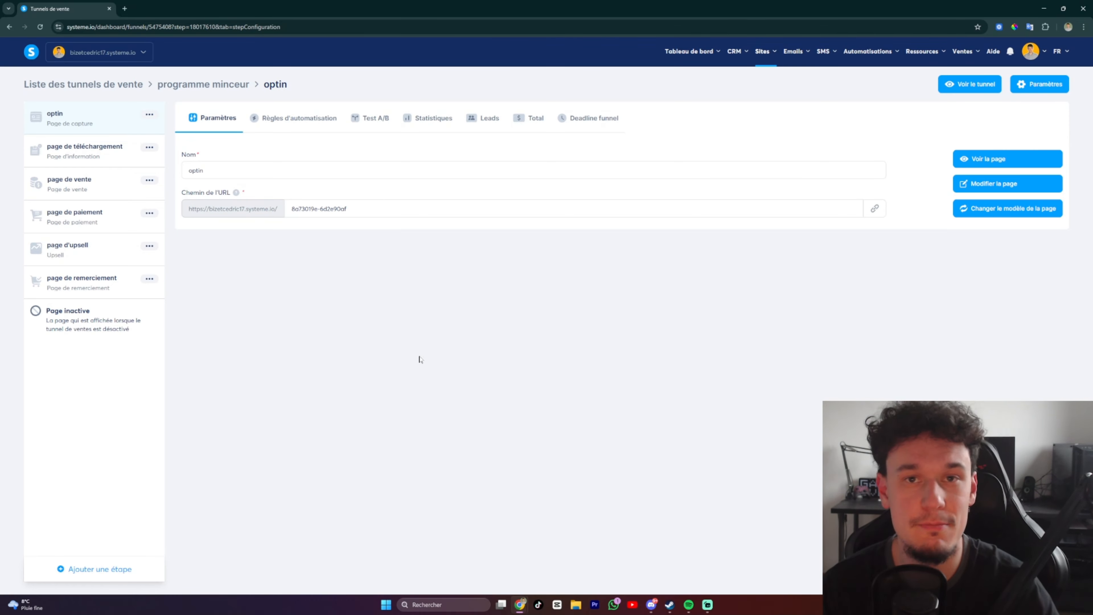
click(62, 147)
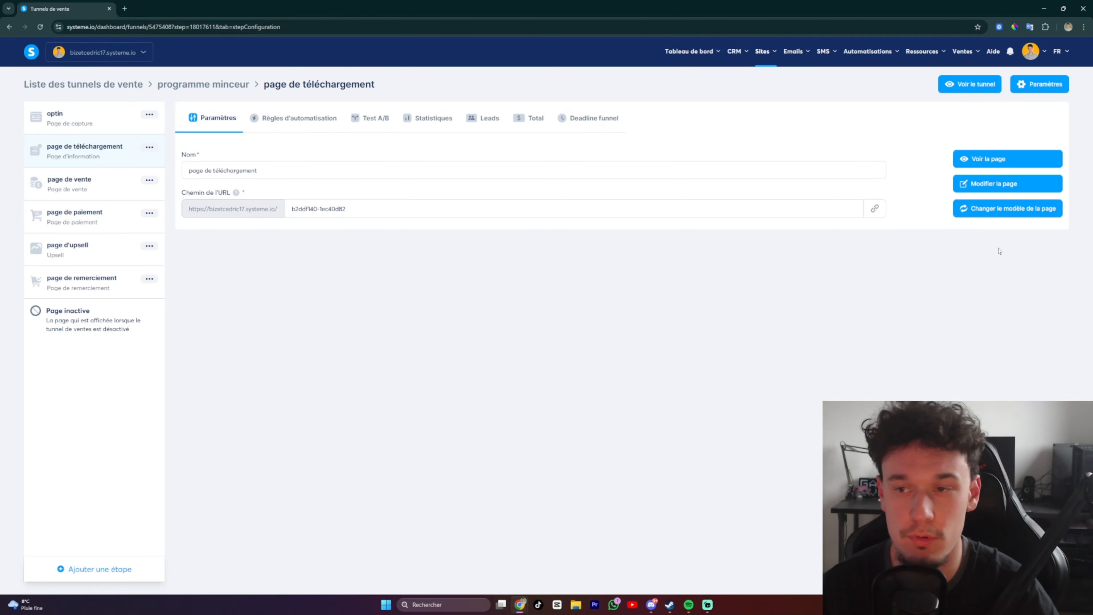
click(982, 158)
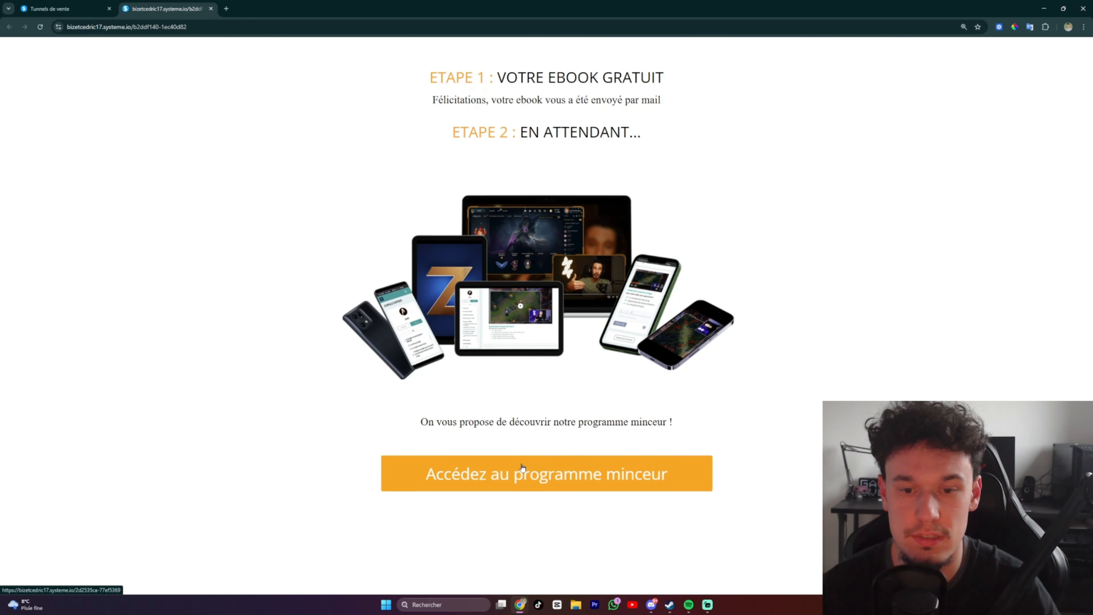
click(211, 8)
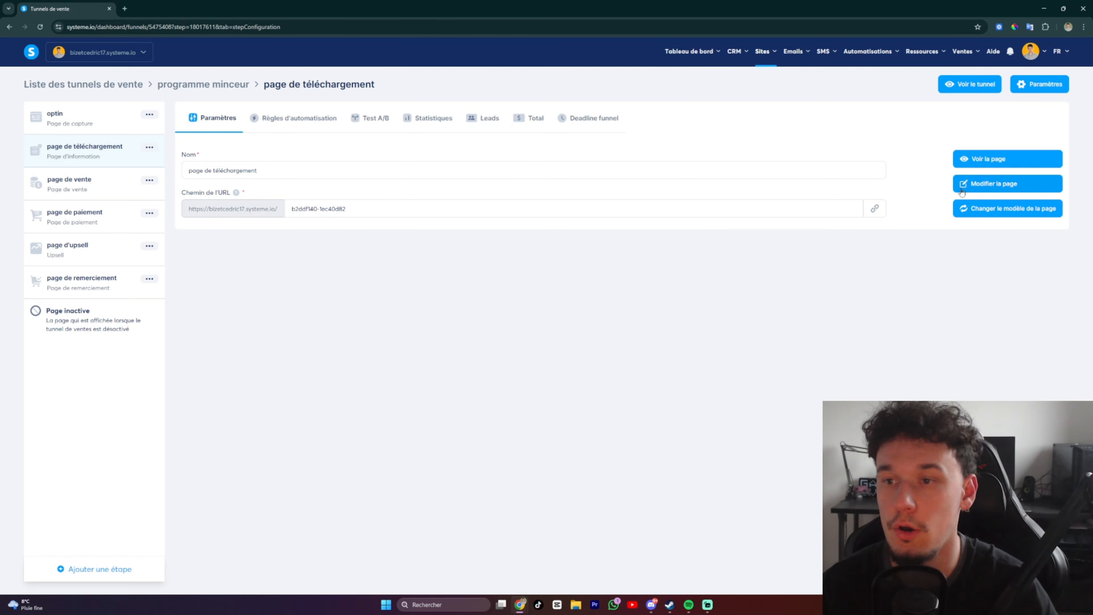
Step: Open the download page in the editor and examine the hover effect styles of the "Accédez au programme minceur" button
click(973, 187)
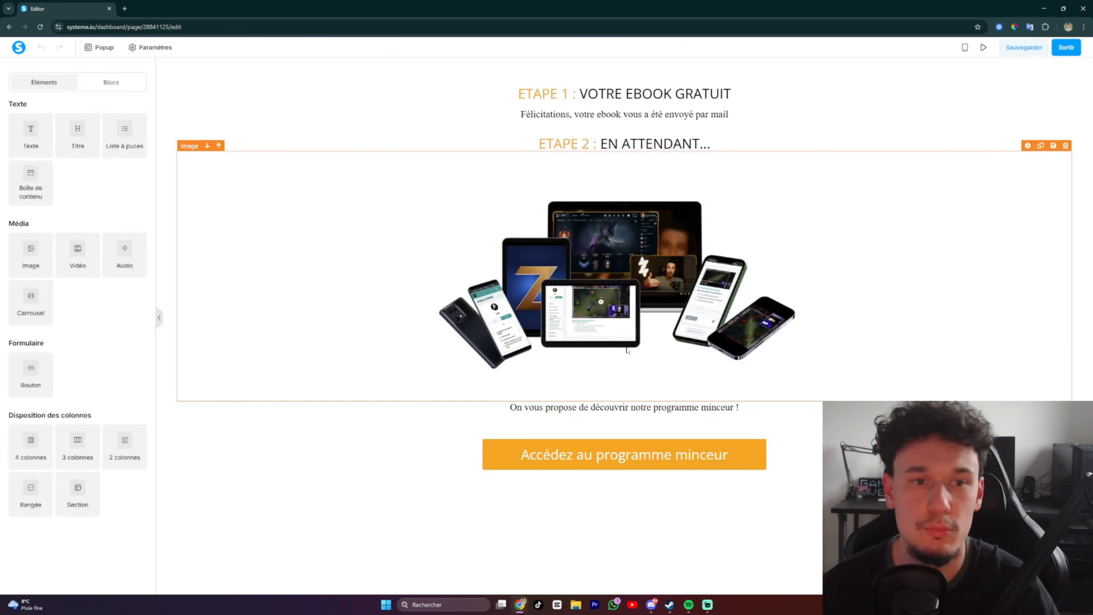
click(569, 465)
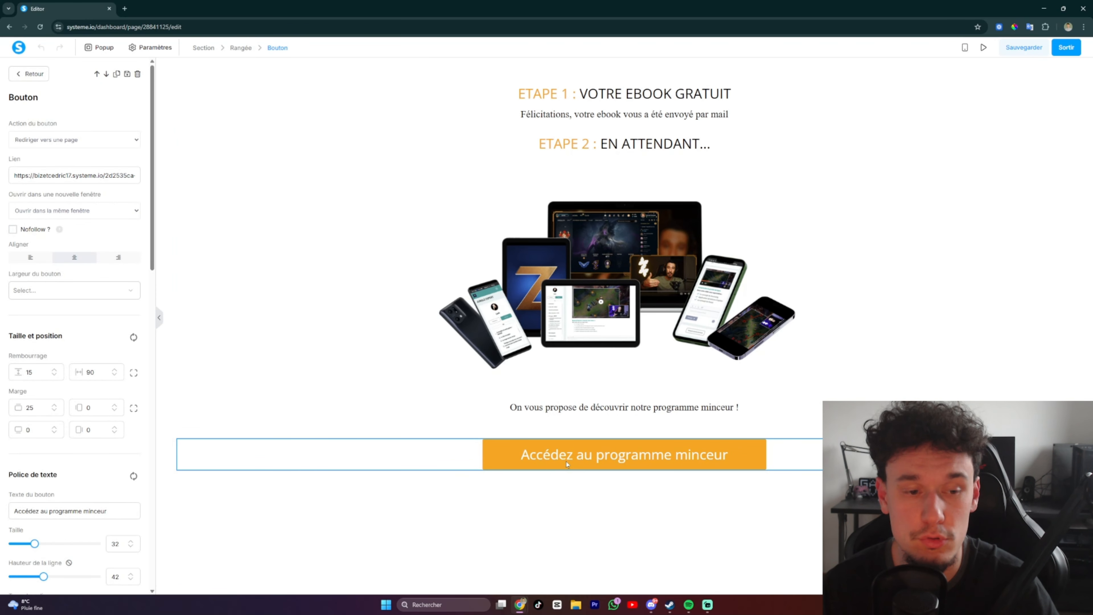
scroll(119, 370, down, 10)
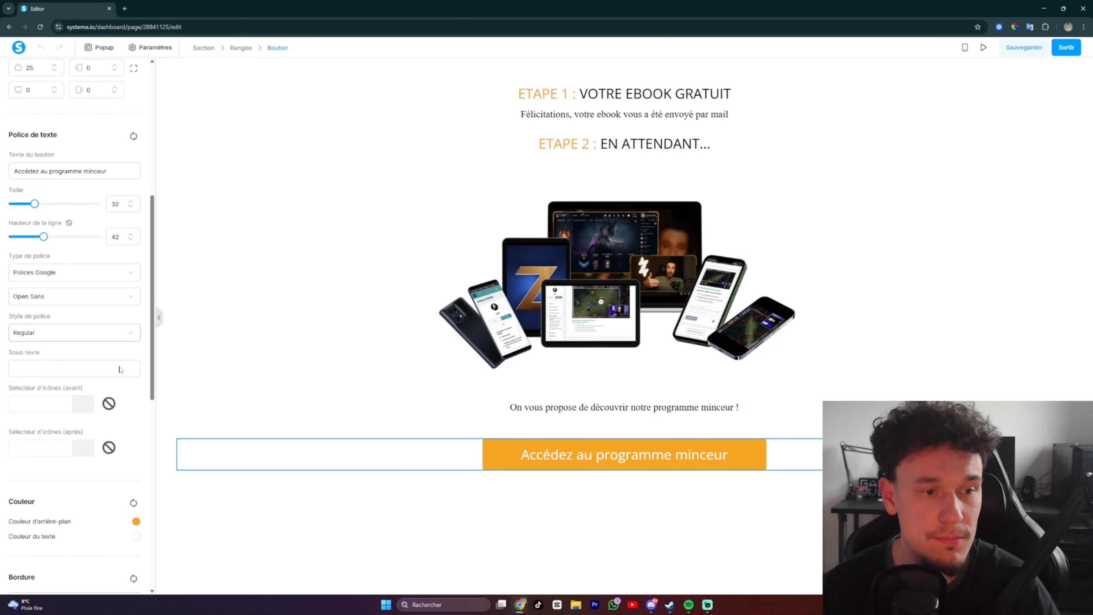
scroll(119, 370, down, 6)
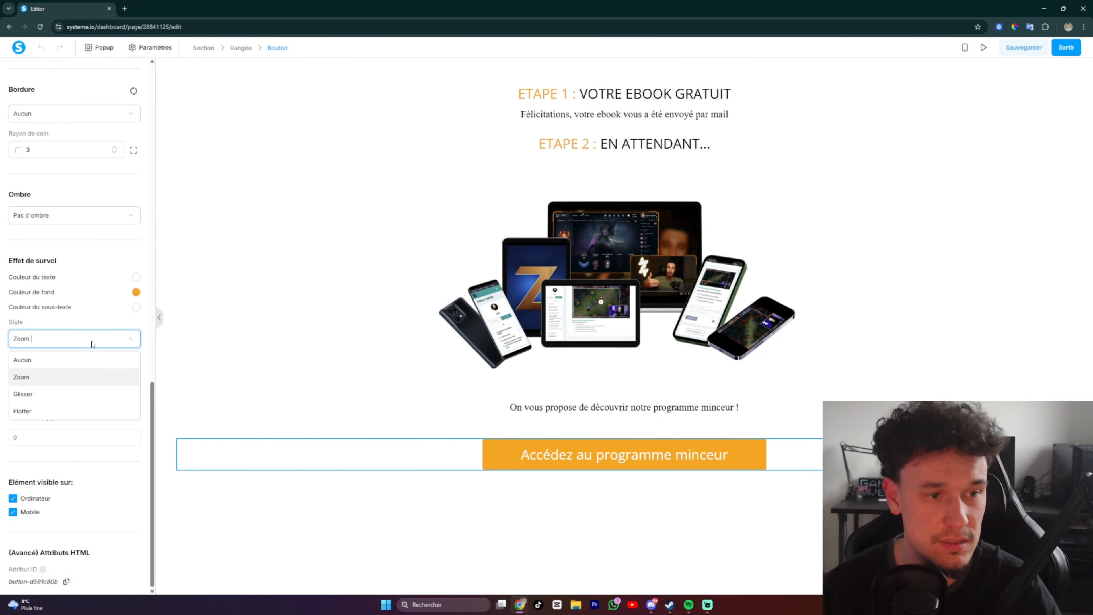
click(75, 340)
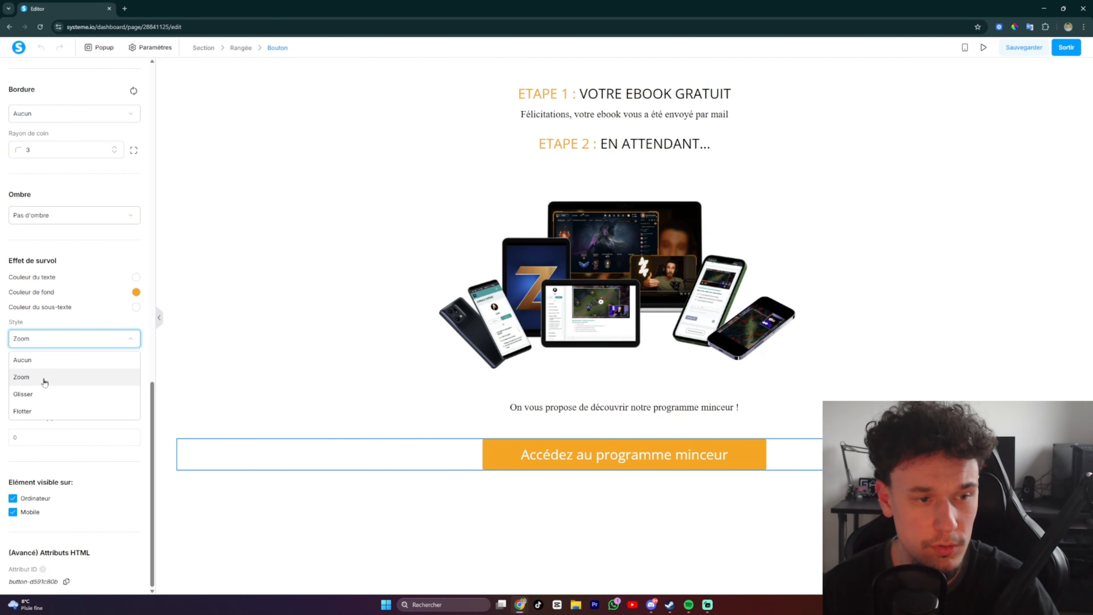
click(323, 373)
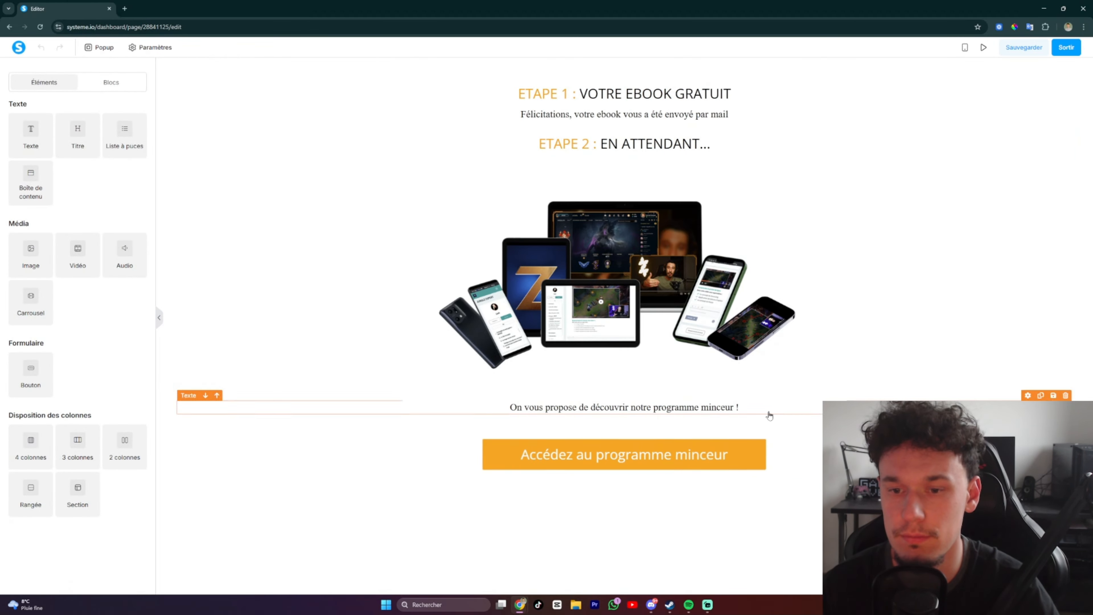
Step: Set the "Accédez au programme minceur" button's Zoom hover effect to a magnification of 20
click(624, 470)
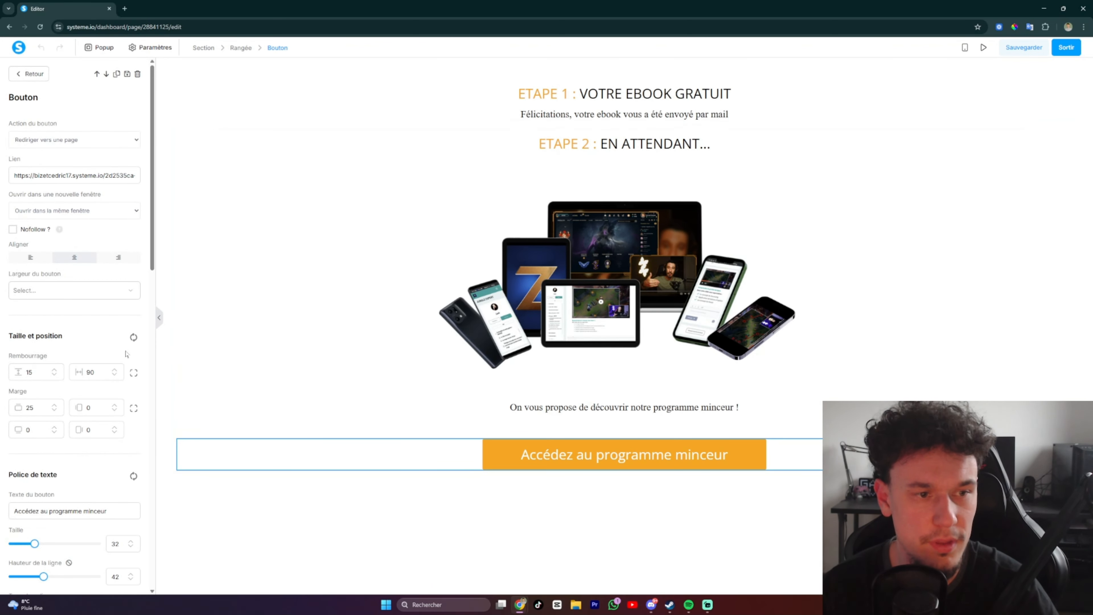
scroll(80, 328, down, 10)
scroll(80, 335, down, 8)
click(83, 336)
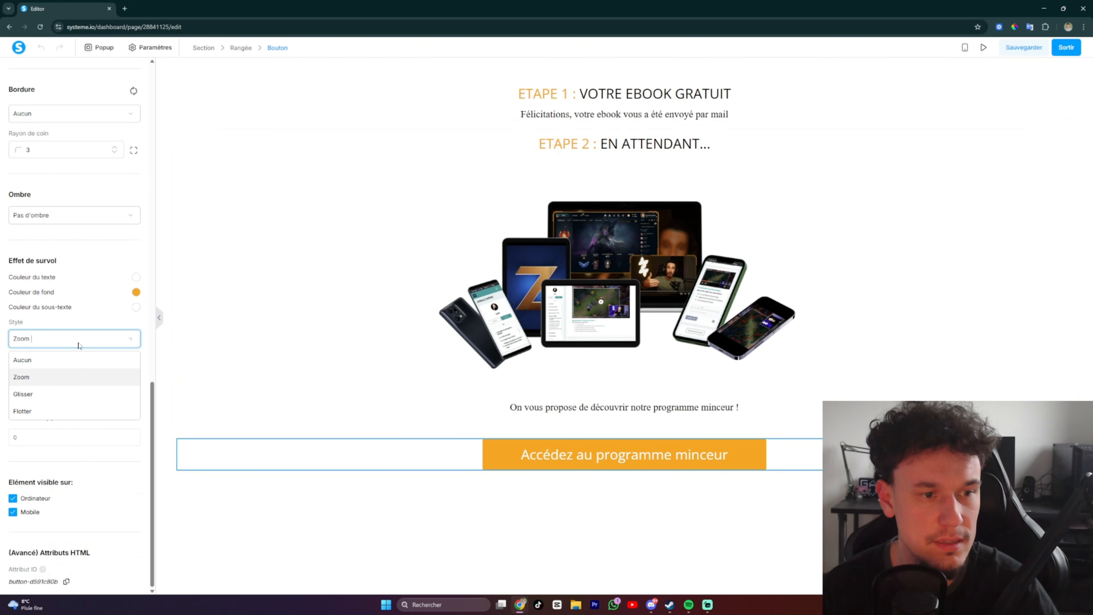
click(81, 344)
drag(54, 373, 162, 378)
click(520, 543)
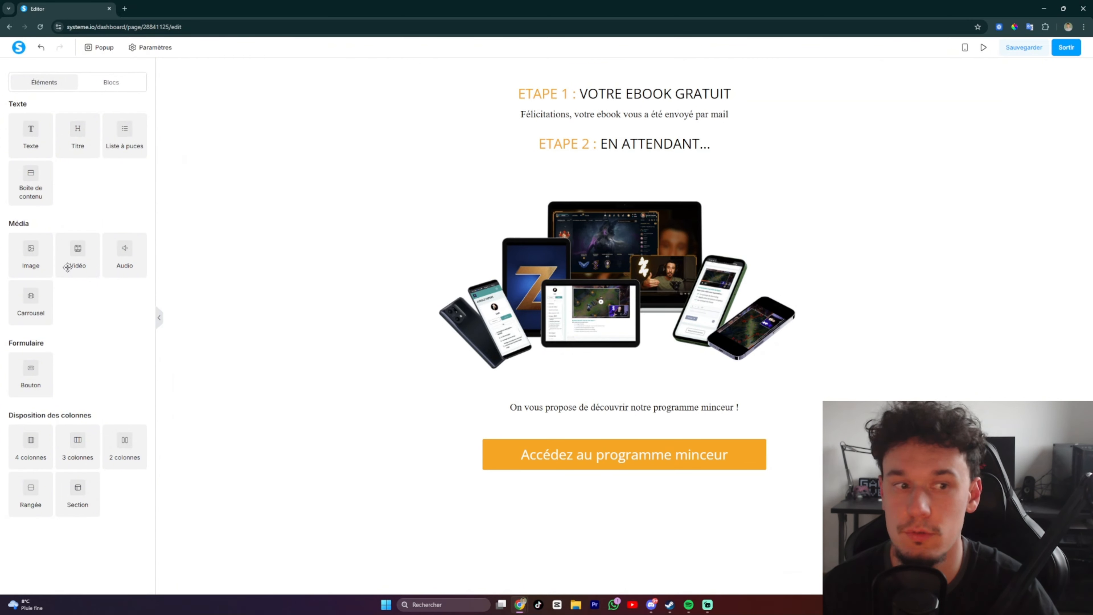
Step: Lower the button's Zoom hover magnification so that it shrinks on mouse-over
click(516, 469)
scroll(77, 387, down, 10)
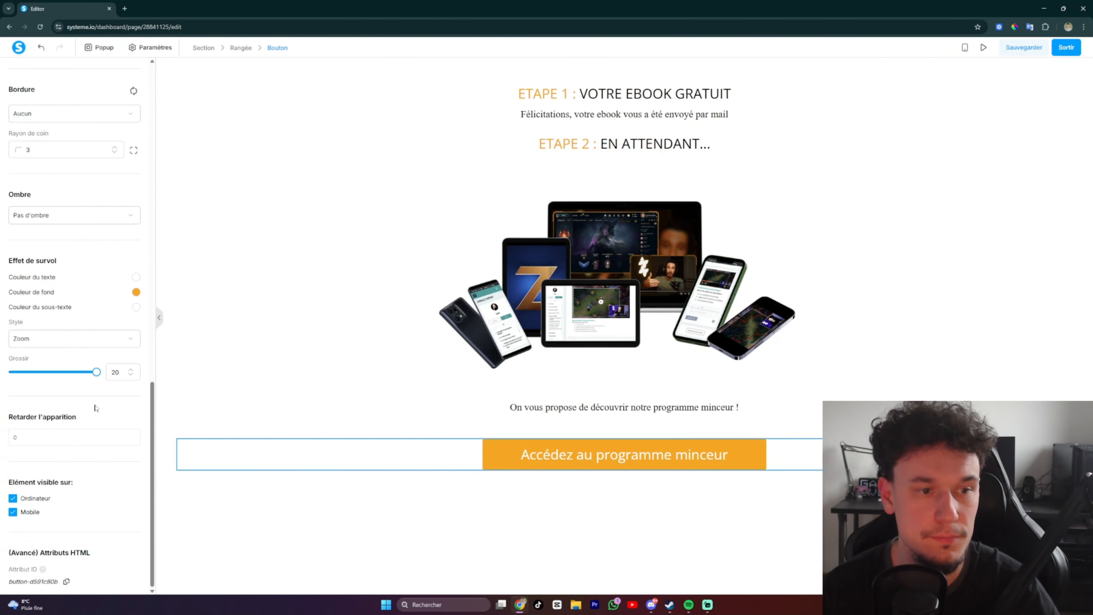
drag(90, 377, 25, 376)
click(480, 502)
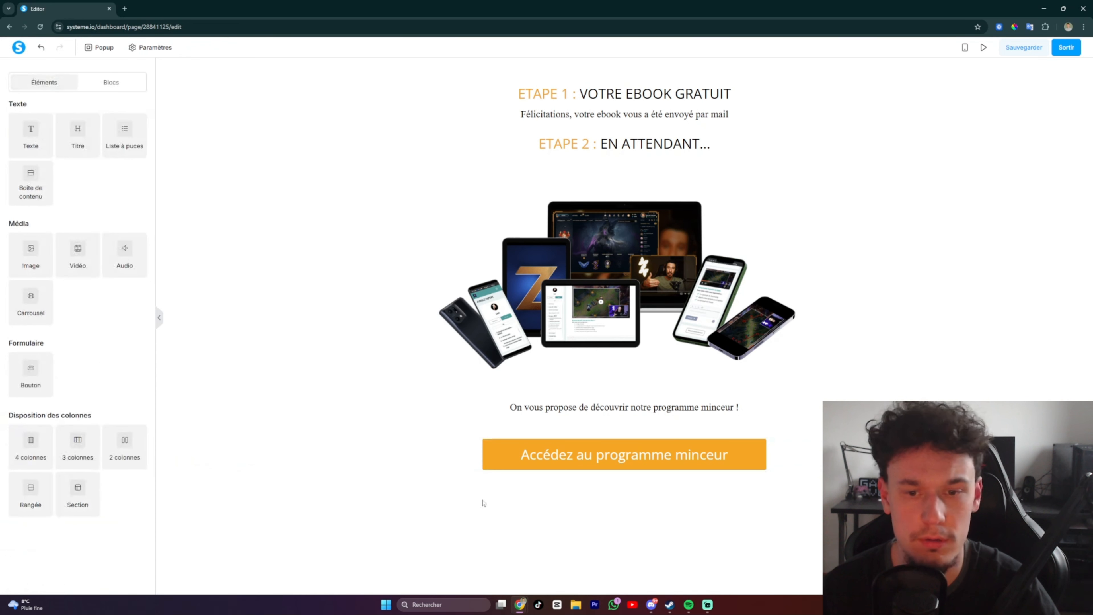
Step: Switch the button's hover effect style to Glisser and try it on the page
click(522, 466)
scroll(68, 336, down, 10)
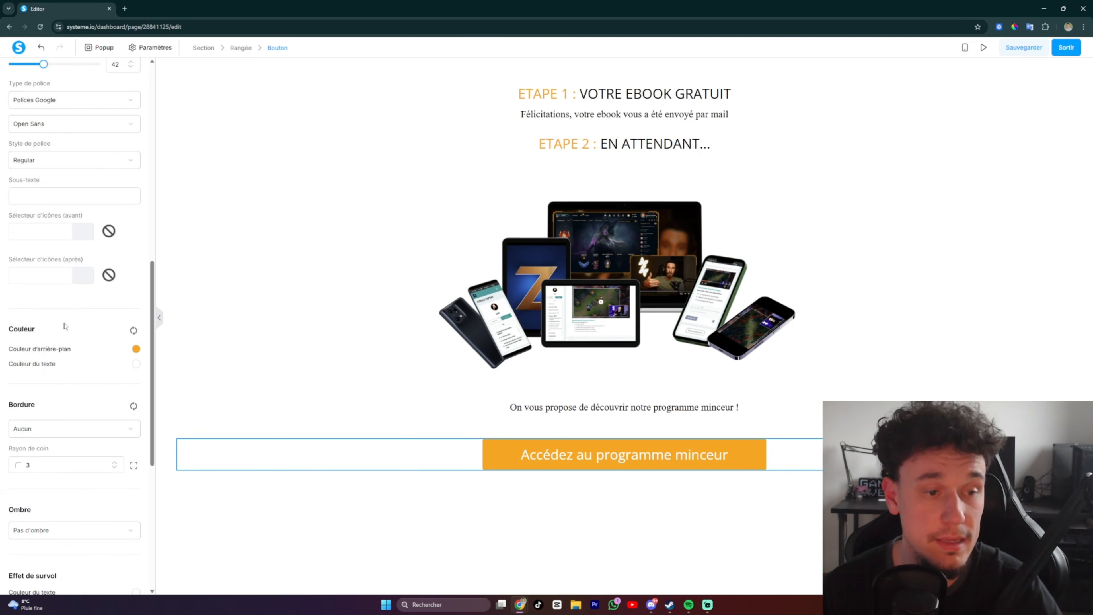
click(51, 340)
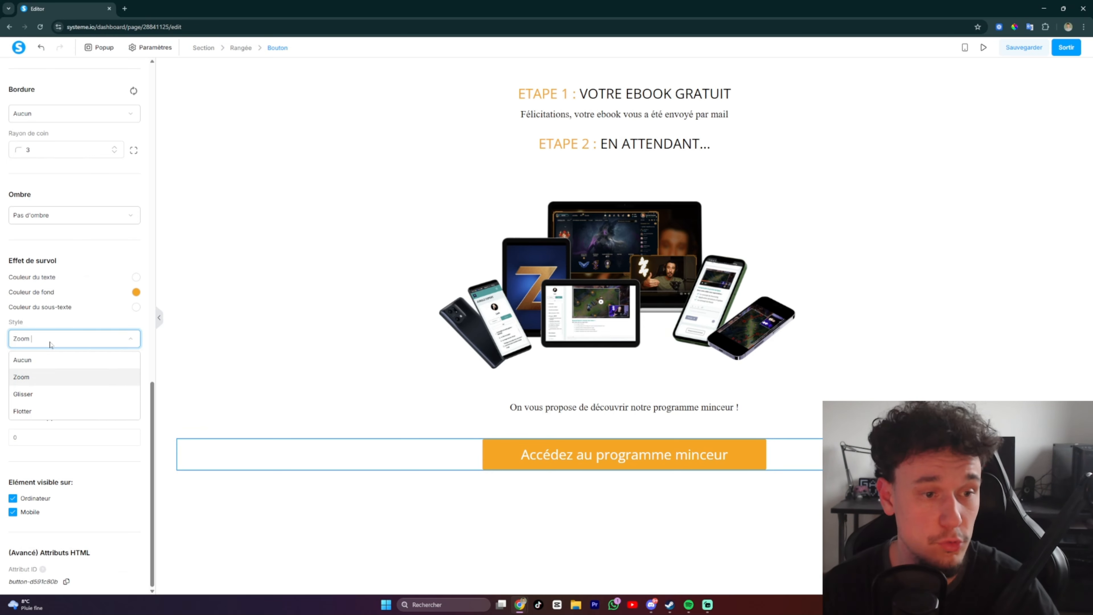
click(35, 393)
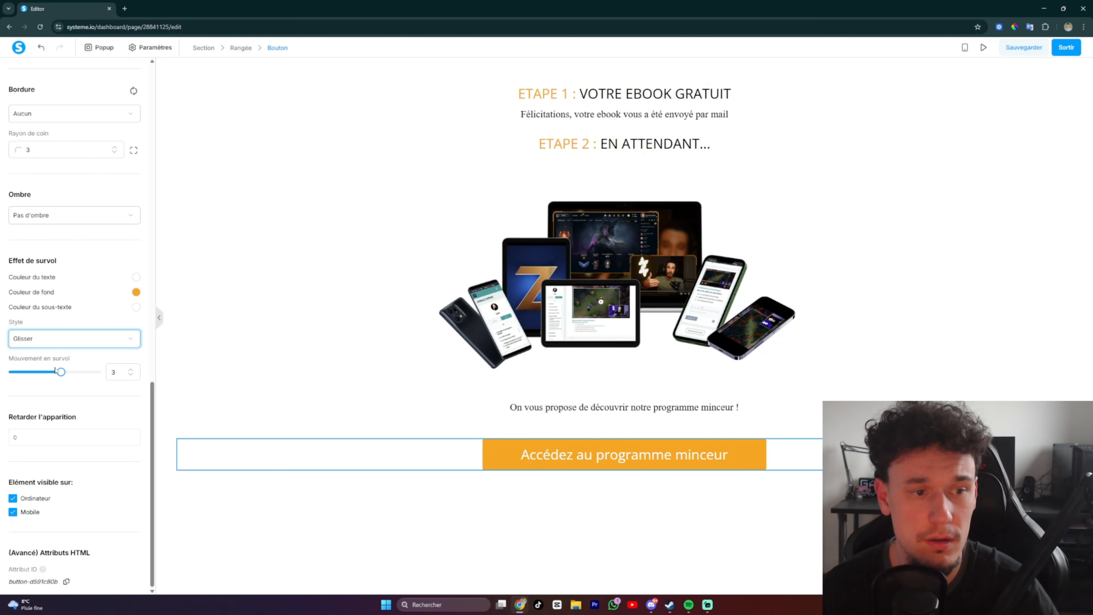
click(425, 533)
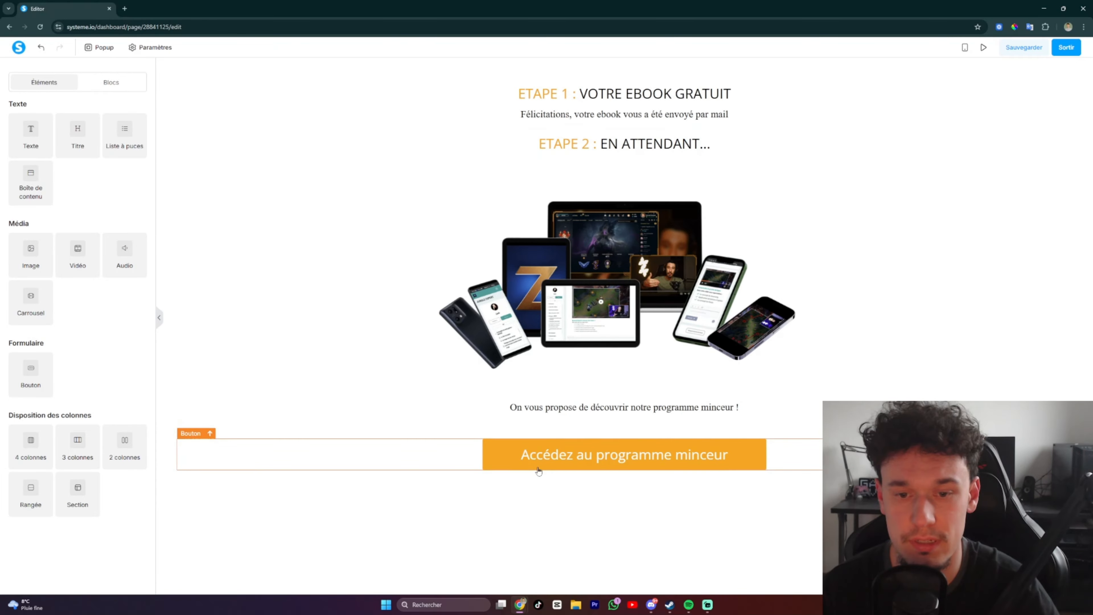
Step: Set the hover movement of the button's Glisser effect to 20
click(532, 458)
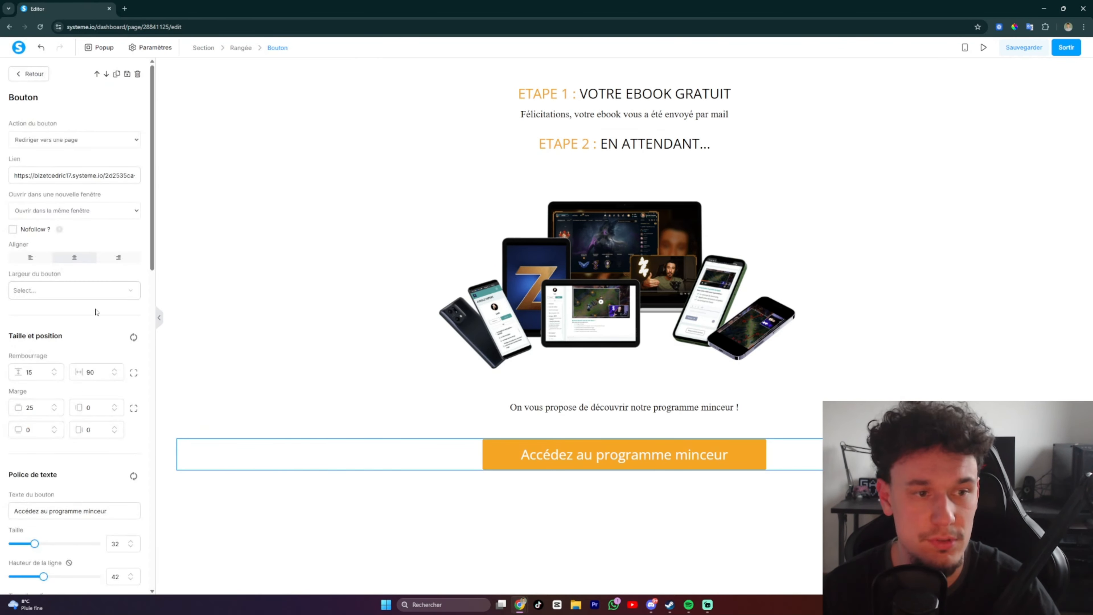
scroll(96, 312, down, 15)
drag(63, 372, 115, 379)
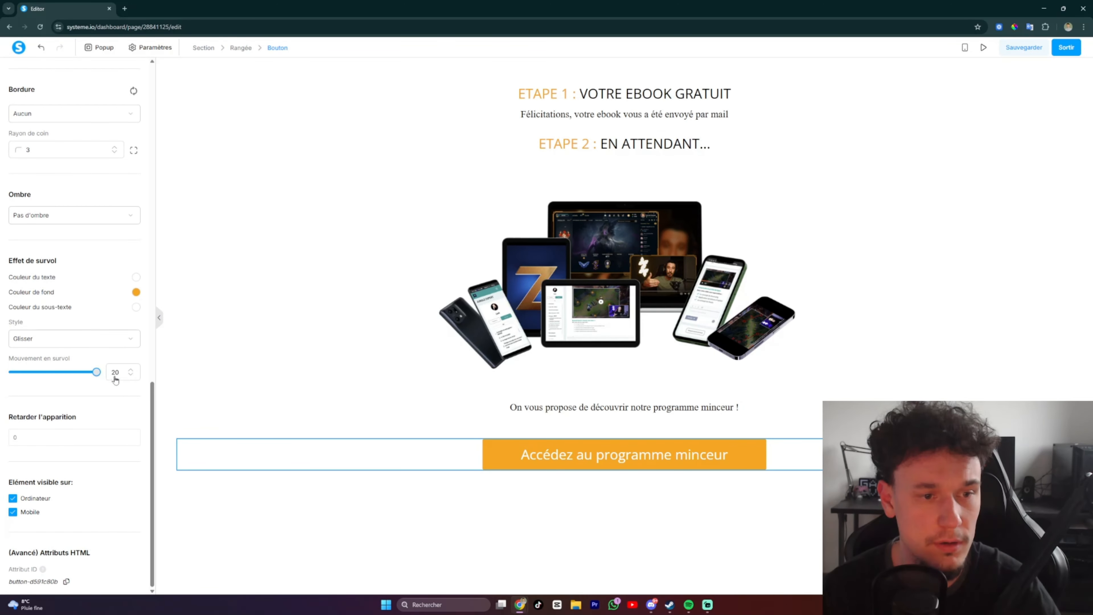
click(383, 501)
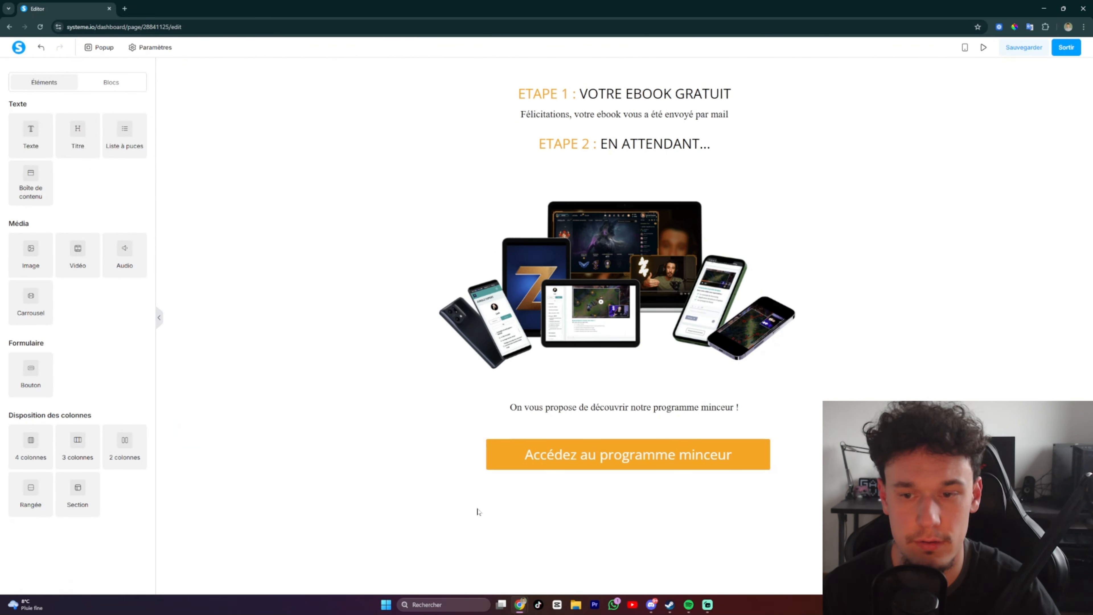
Step: Change the button's hover effect style to Flotter and try it on the page
click(529, 460)
scroll(78, 302, down, 15)
click(64, 338)
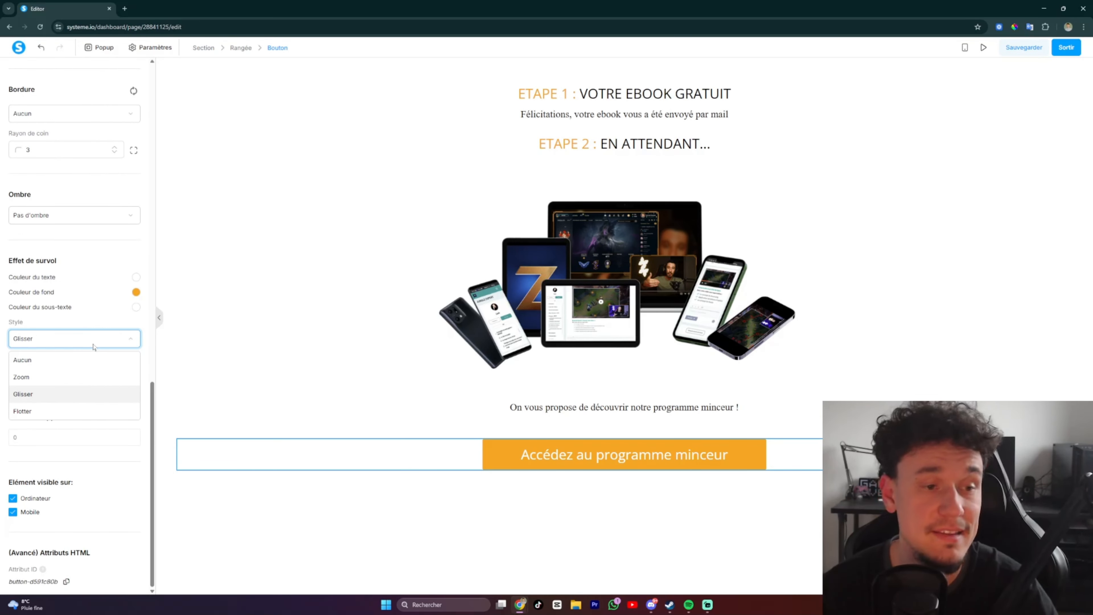
click(43, 411)
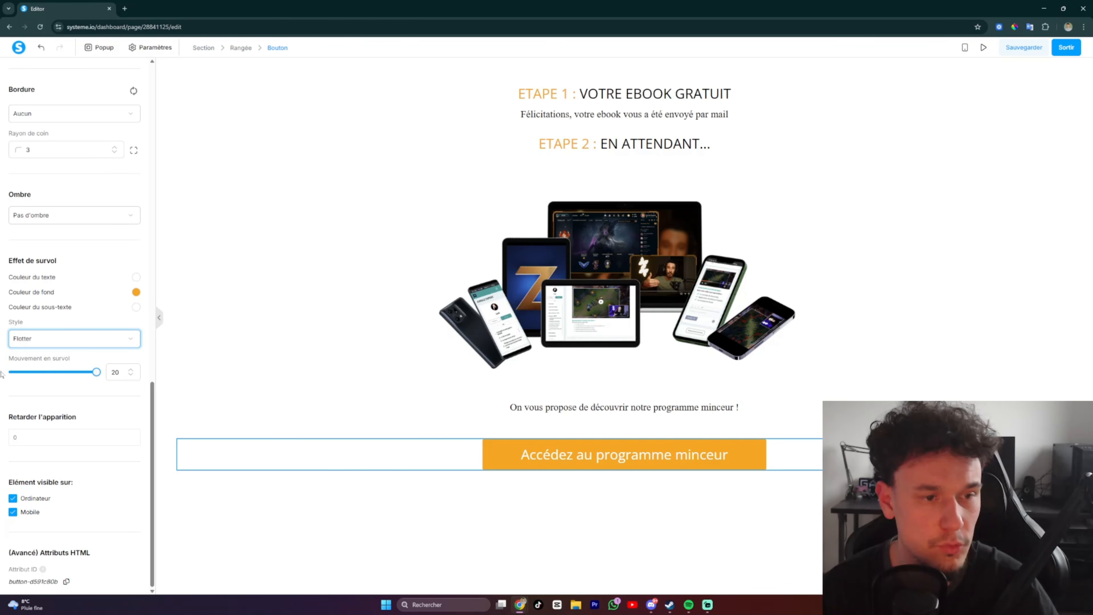
click(310, 509)
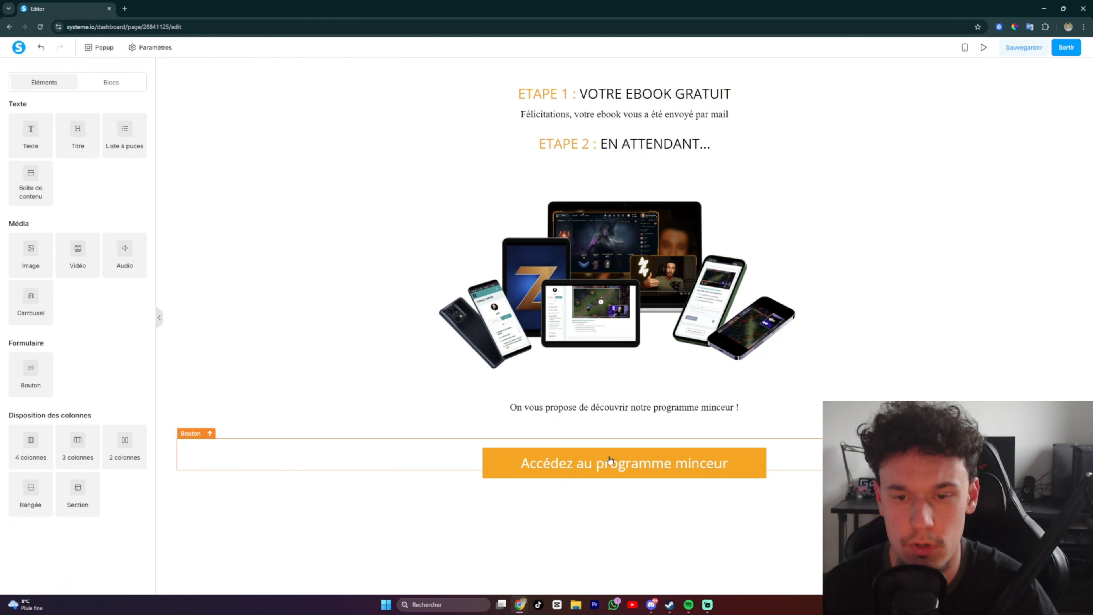
Step: Set the hover movement of the button's Flotter effect to -20
click(581, 459)
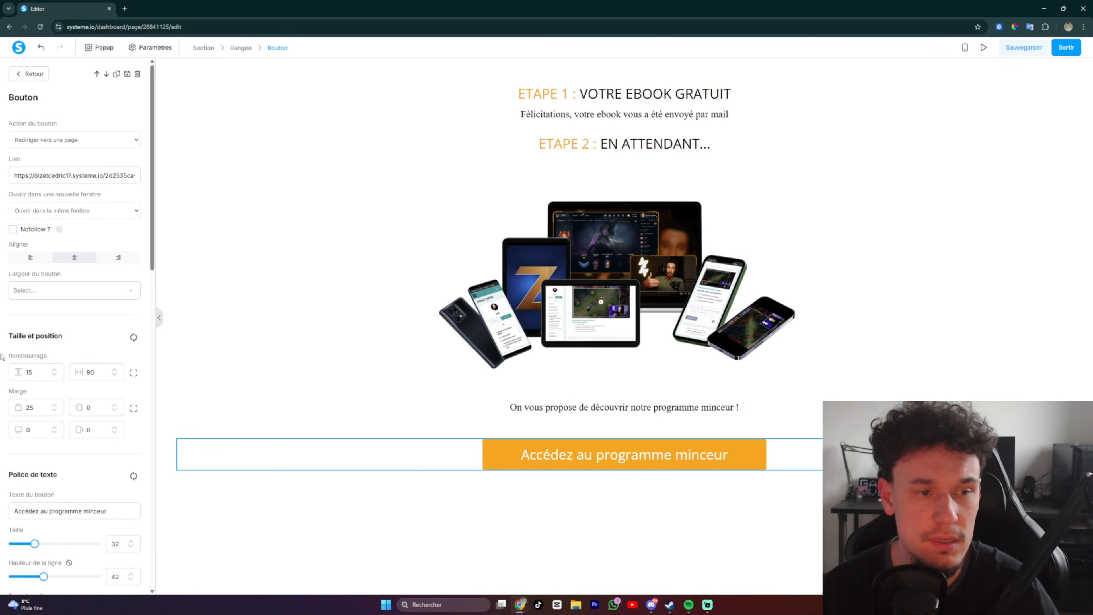
scroll(123, 340, down, 10)
scroll(122, 340, down, 3)
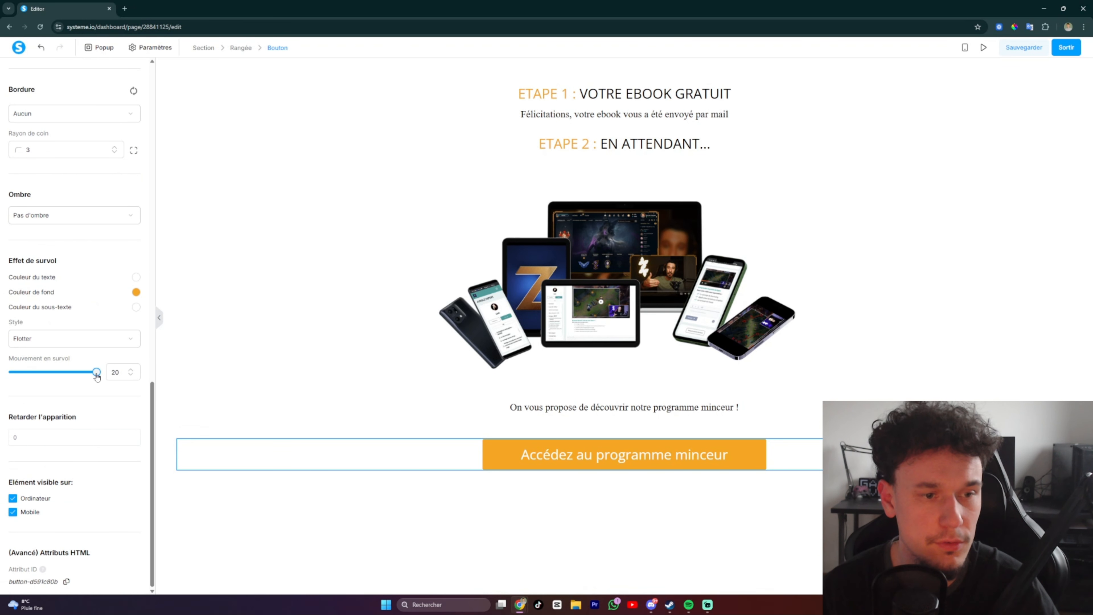
drag(95, 378, 2, 374)
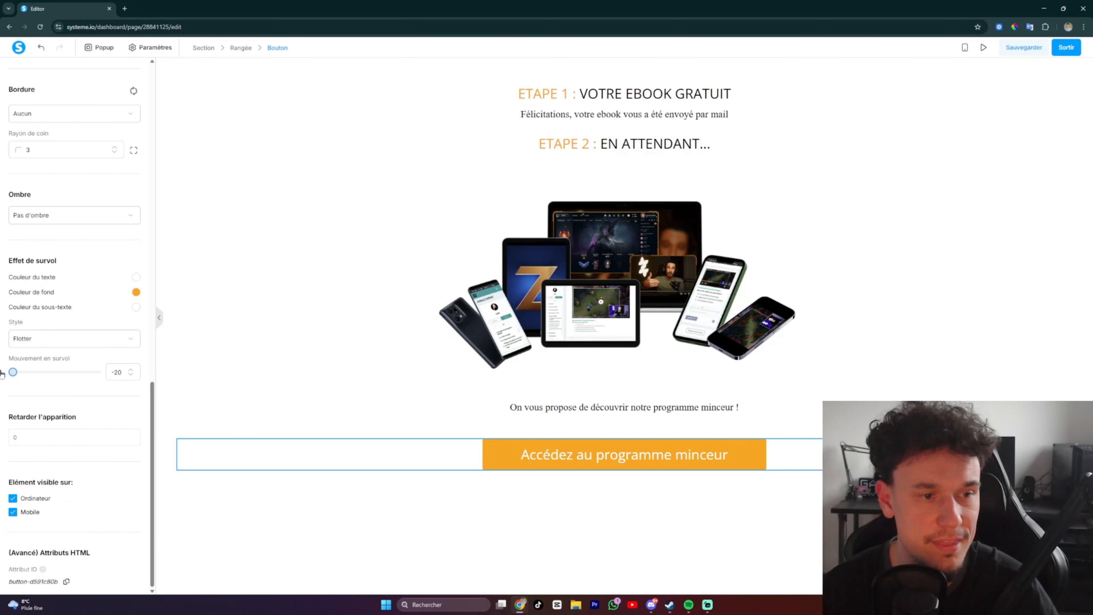
click(397, 511)
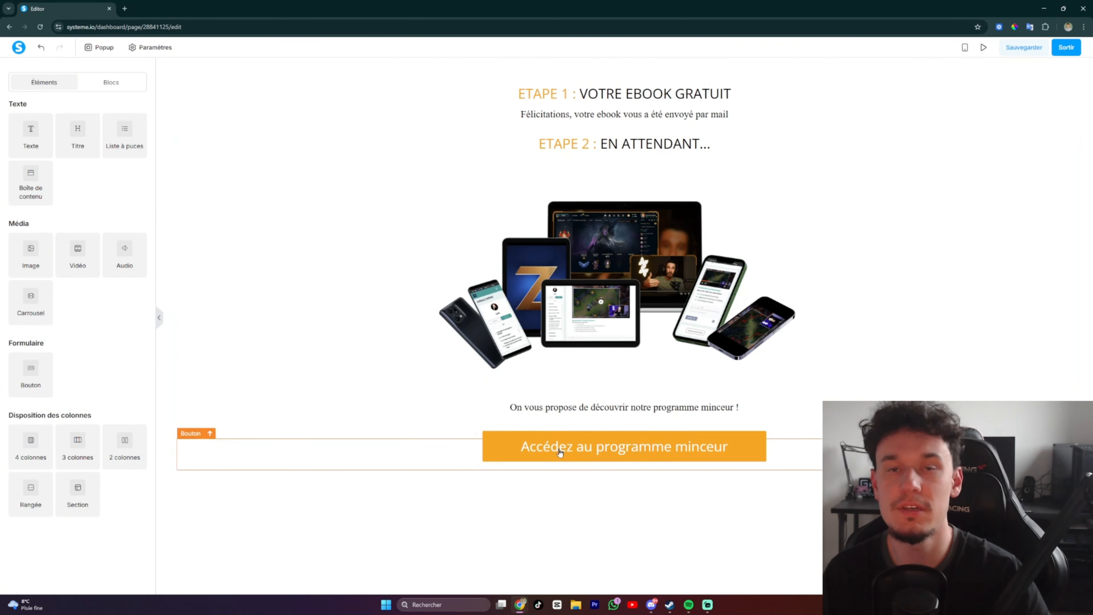
Step: Set the button's hover effect style back to Zoom with a slight enlargement
click(594, 453)
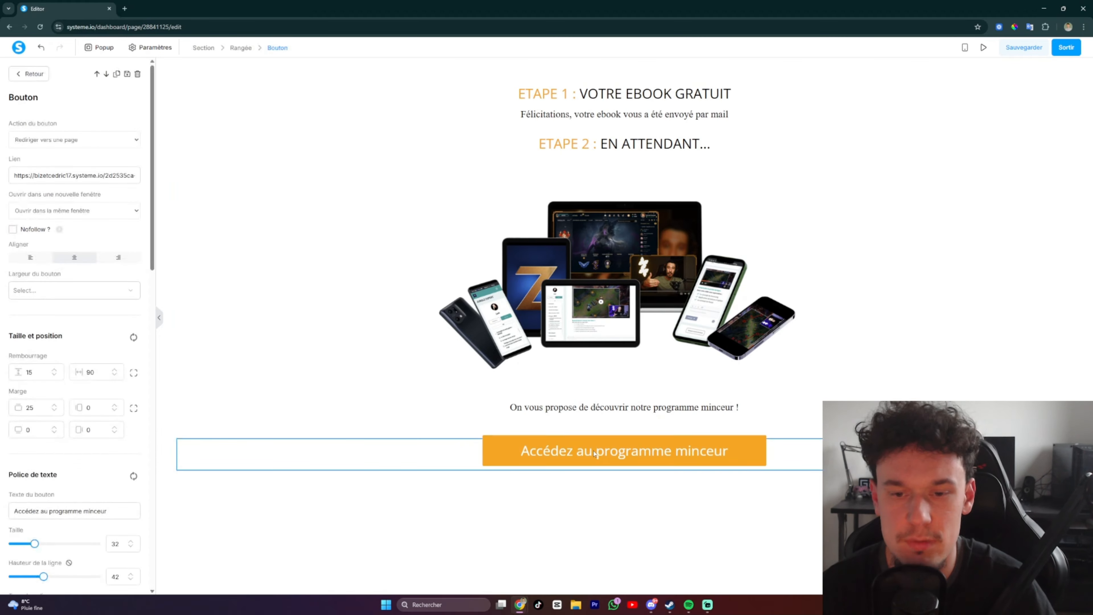
scroll(81, 413, down, 20)
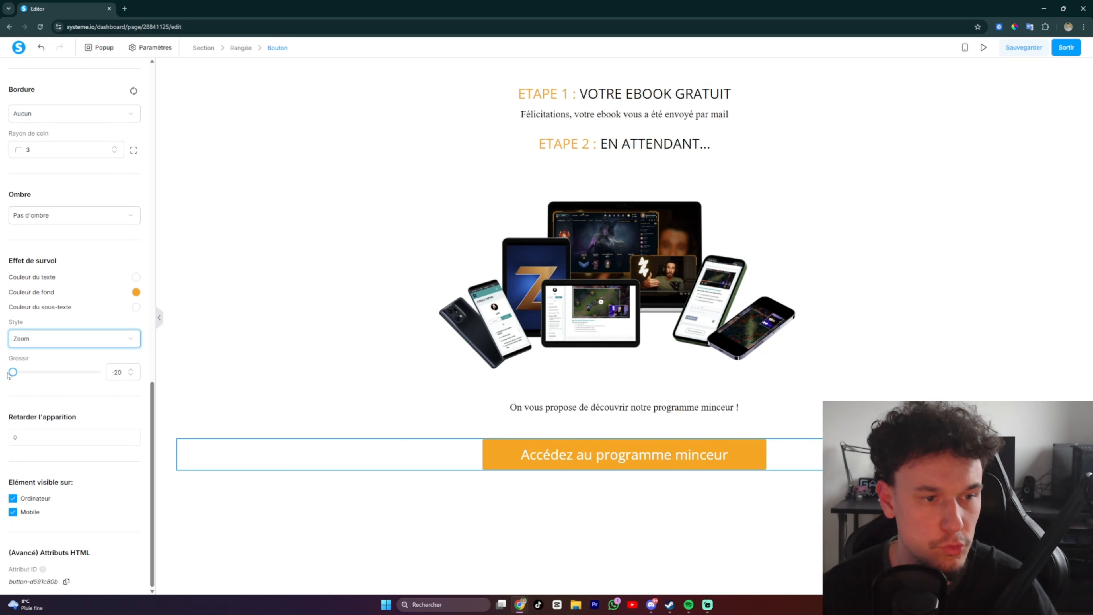
drag(13, 373, 57, 377)
click(473, 491)
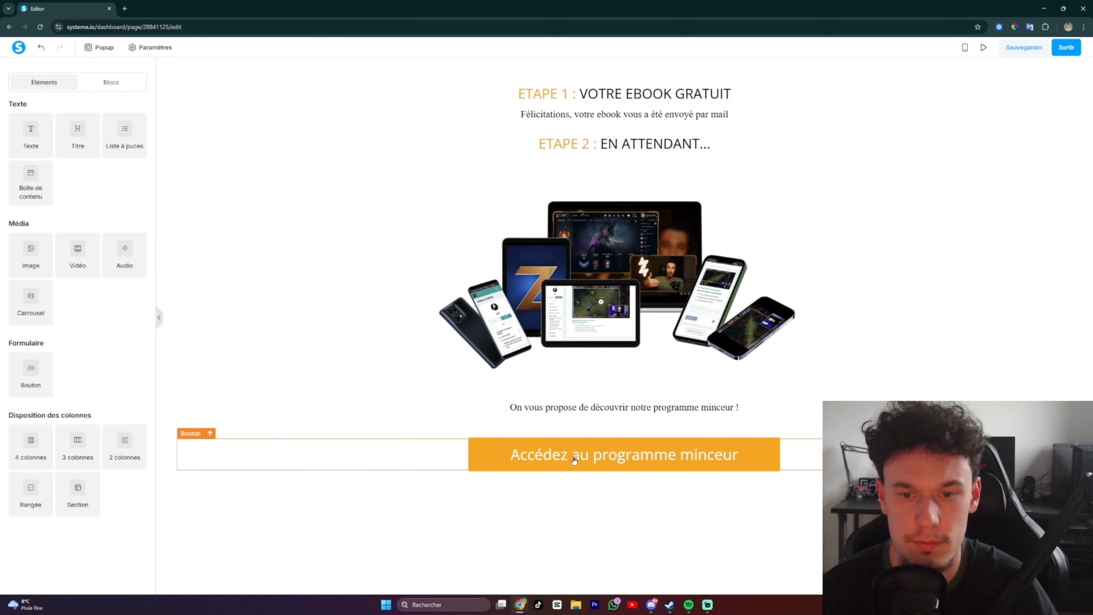
Step: Save the download page and exit the editor
click(1036, 48)
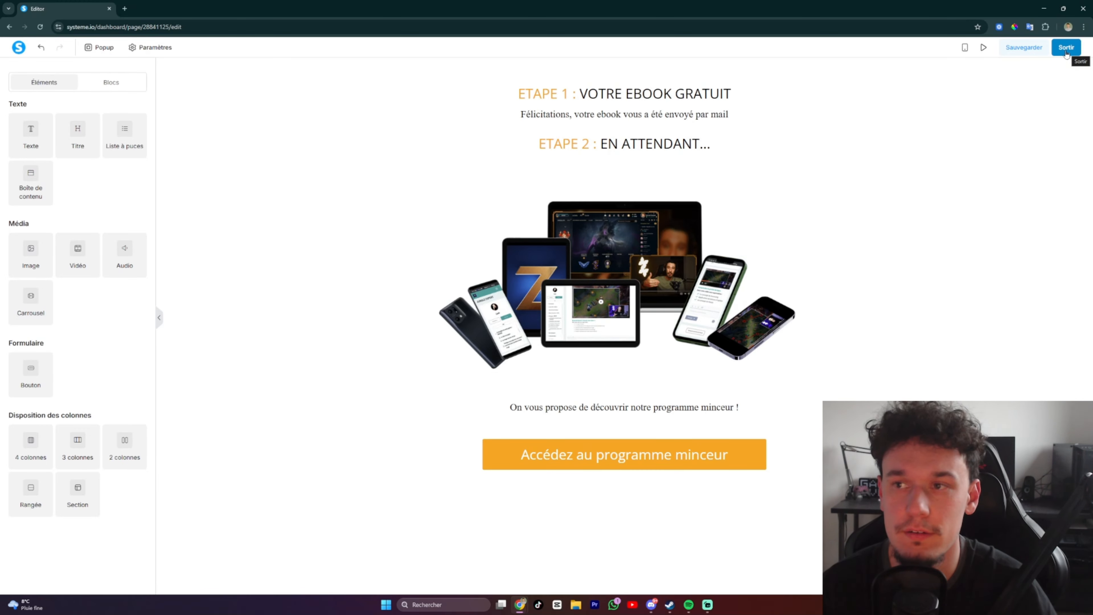
click(1065, 48)
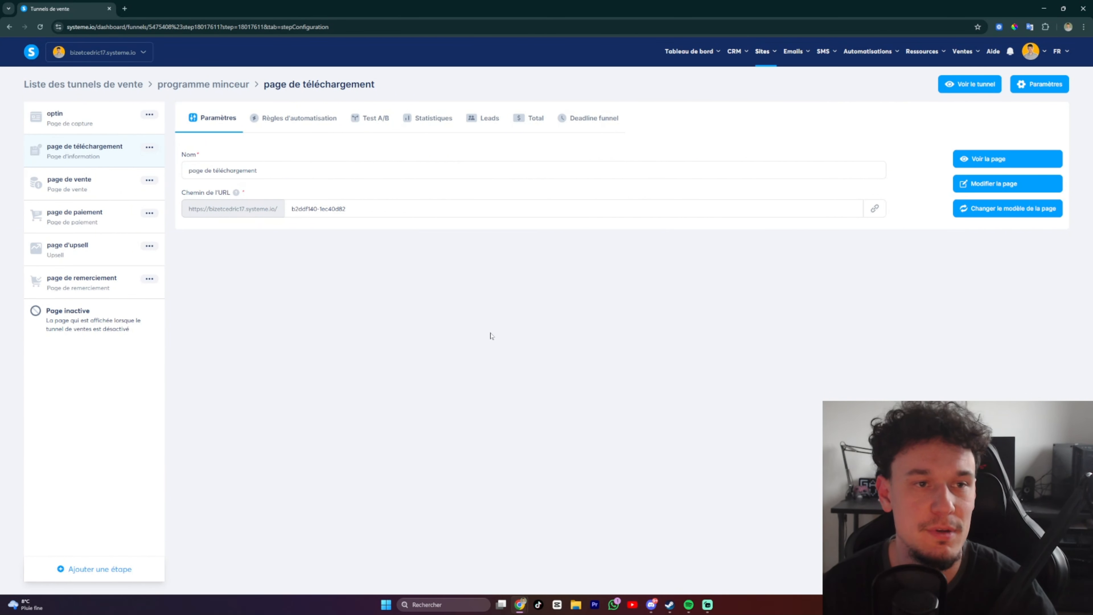
Step: Open the optin page in the editor and add a Code HTML element directly below the call-to-action button
click(109, 123)
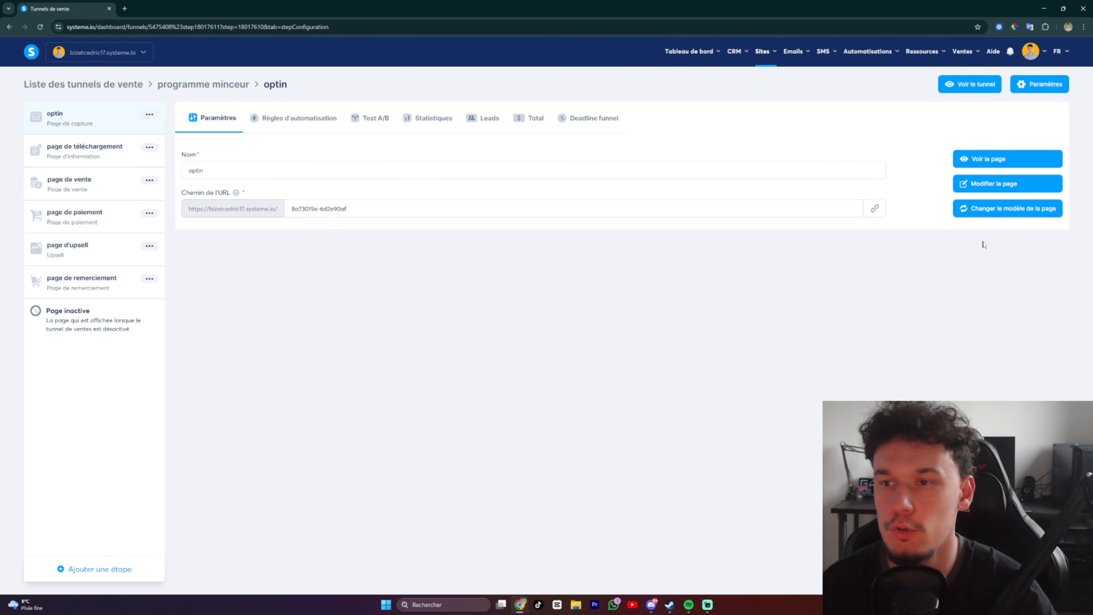
click(988, 184)
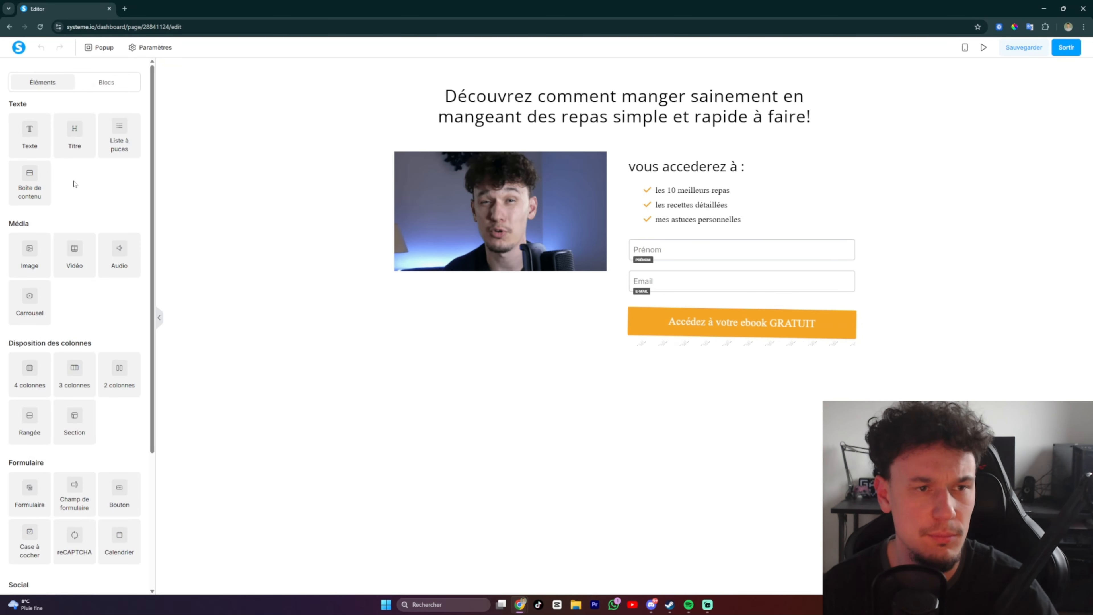
scroll(74, 184, down, 4)
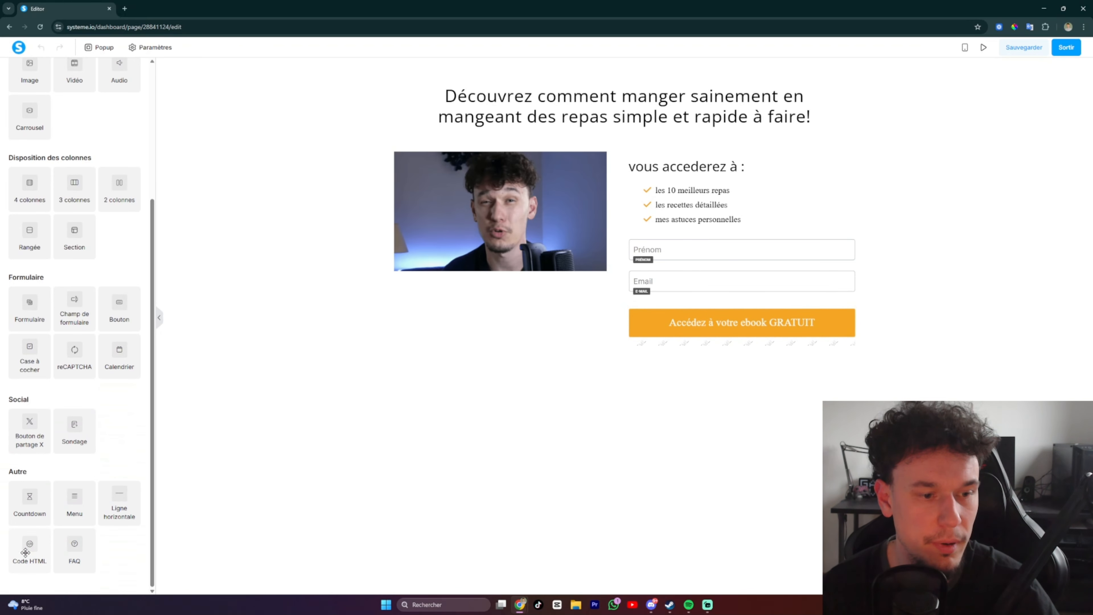
drag(26, 552, 686, 341)
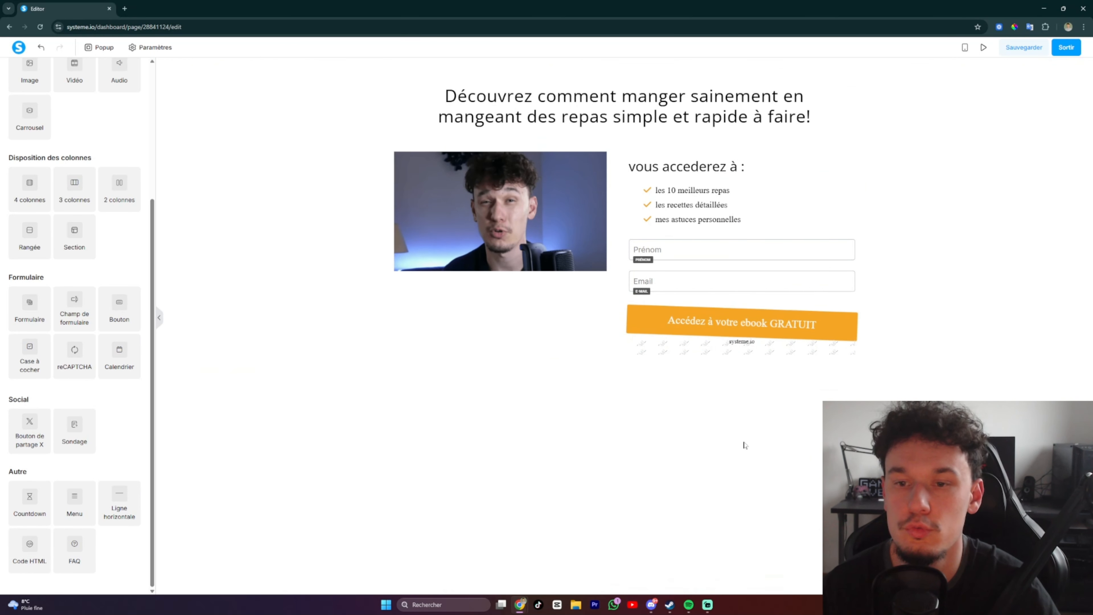
Step: Delete the older Code HTML element beneath the newly added one and accept the deletion
click(750, 350)
click(813, 372)
click(840, 353)
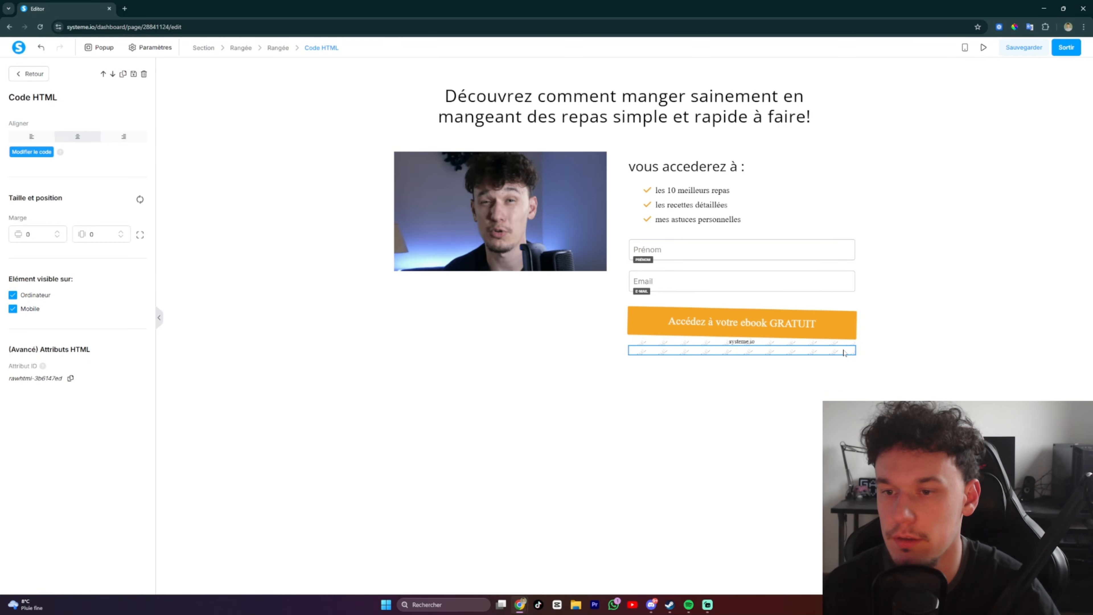
click(846, 356)
click(848, 340)
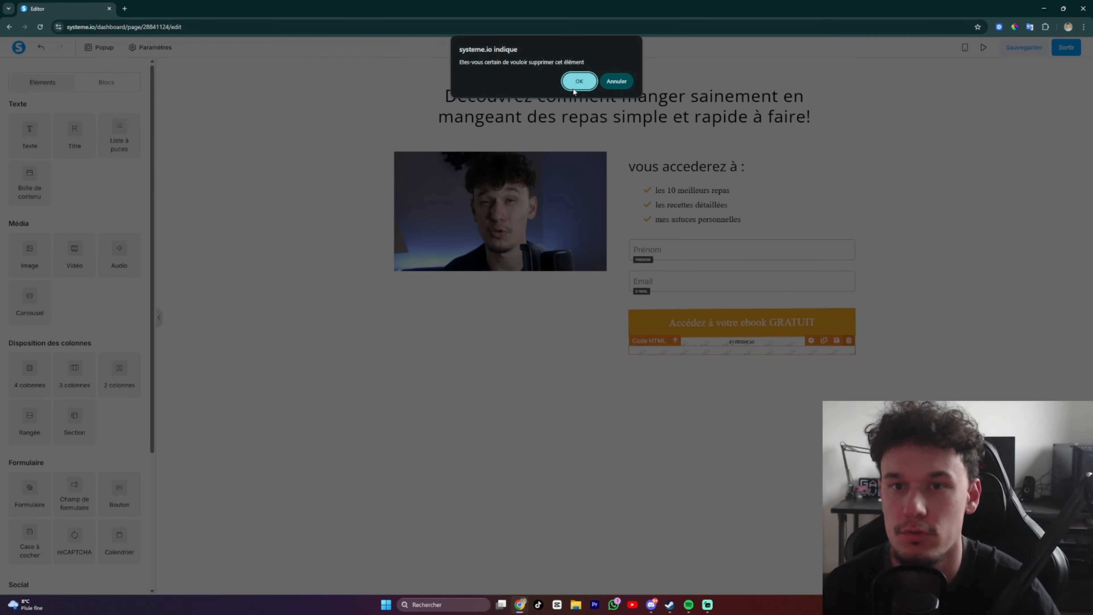
click(577, 79)
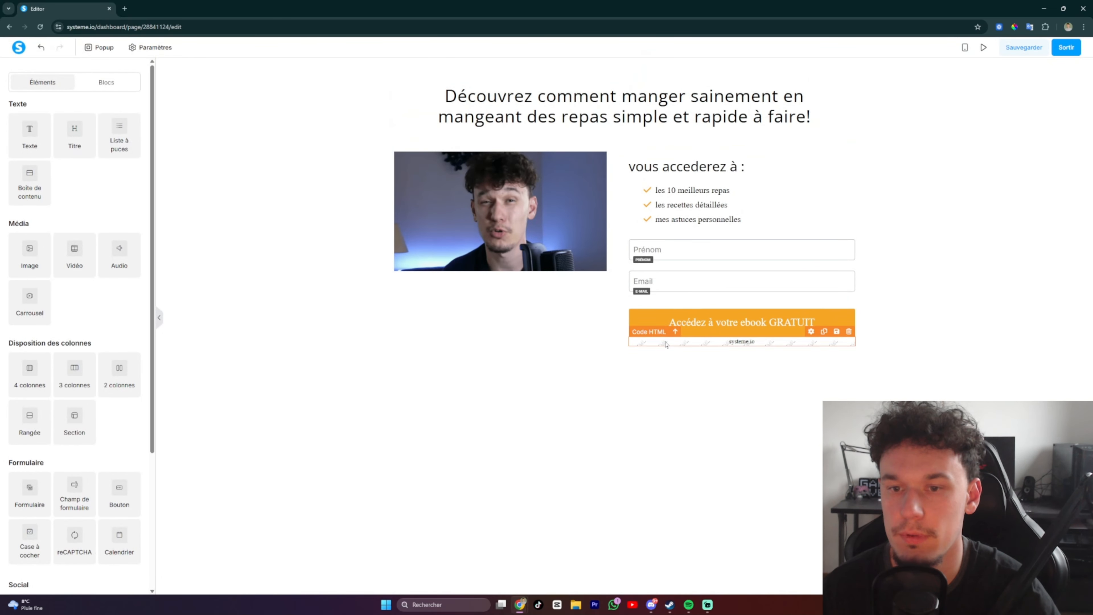
Step: Examine the hover effect settings of the "Accédez à votre ebook GRATUIT" button
click(752, 327)
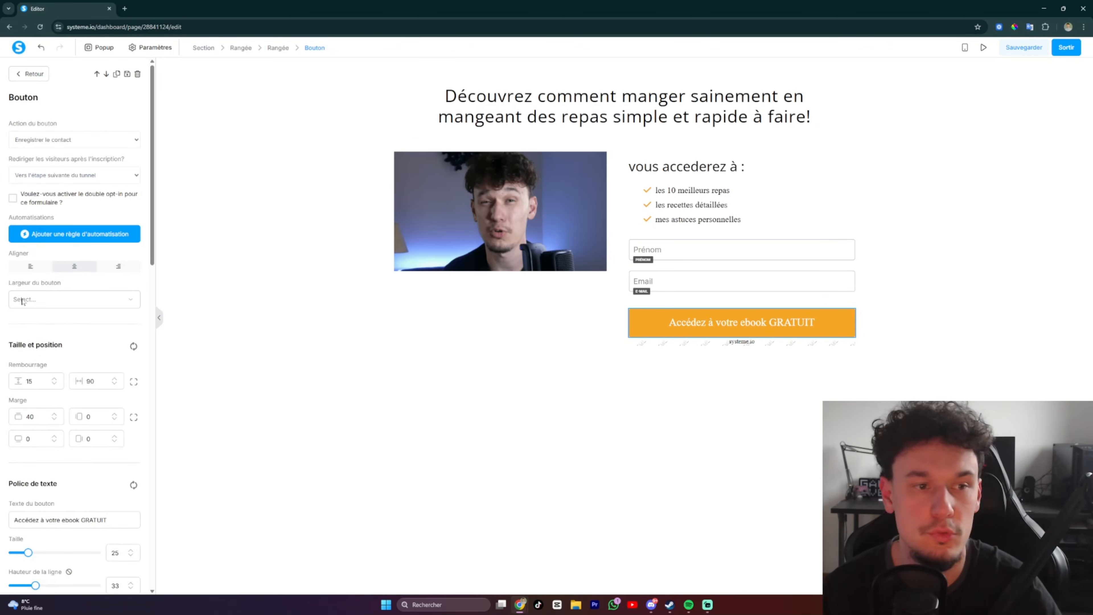
scroll(22, 301, down, 15)
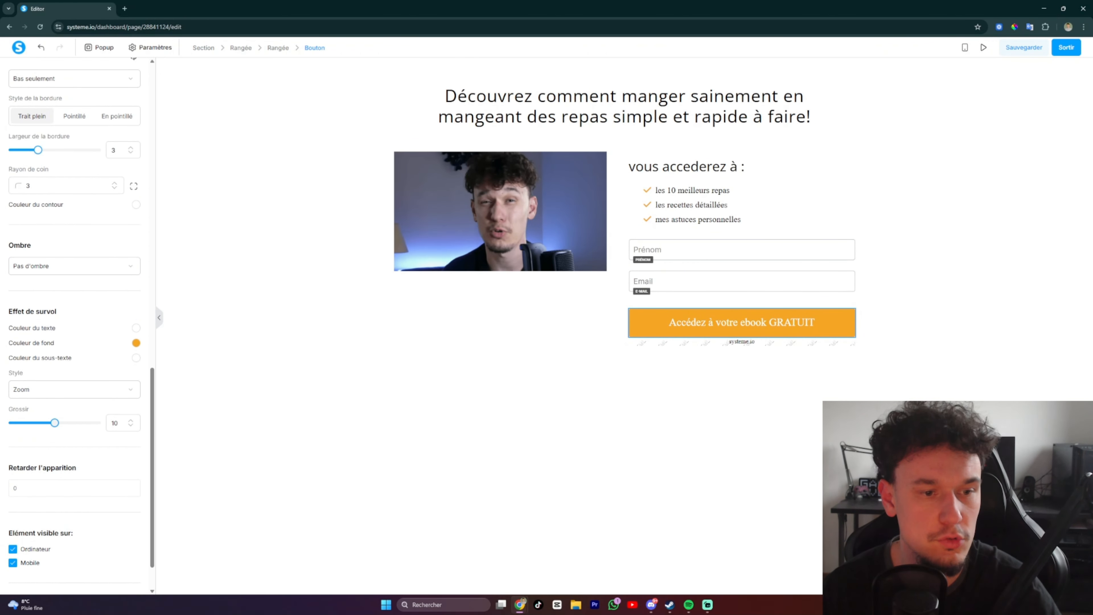
click(608, 412)
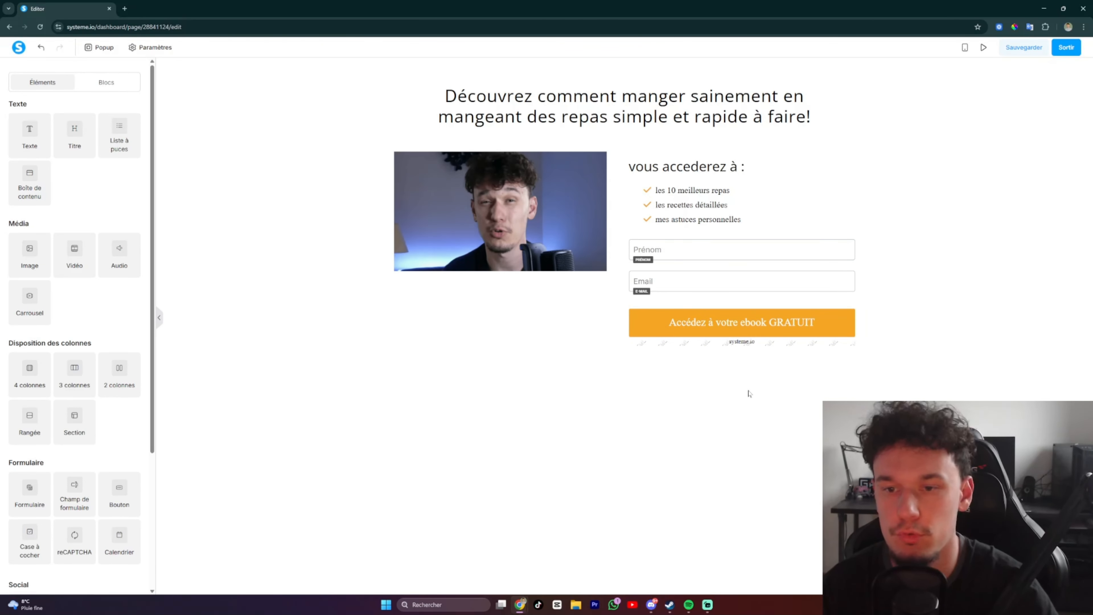
Step: Clear the default systeme.io heading code from the Code HTML element below the button and save the empty code
click(743, 344)
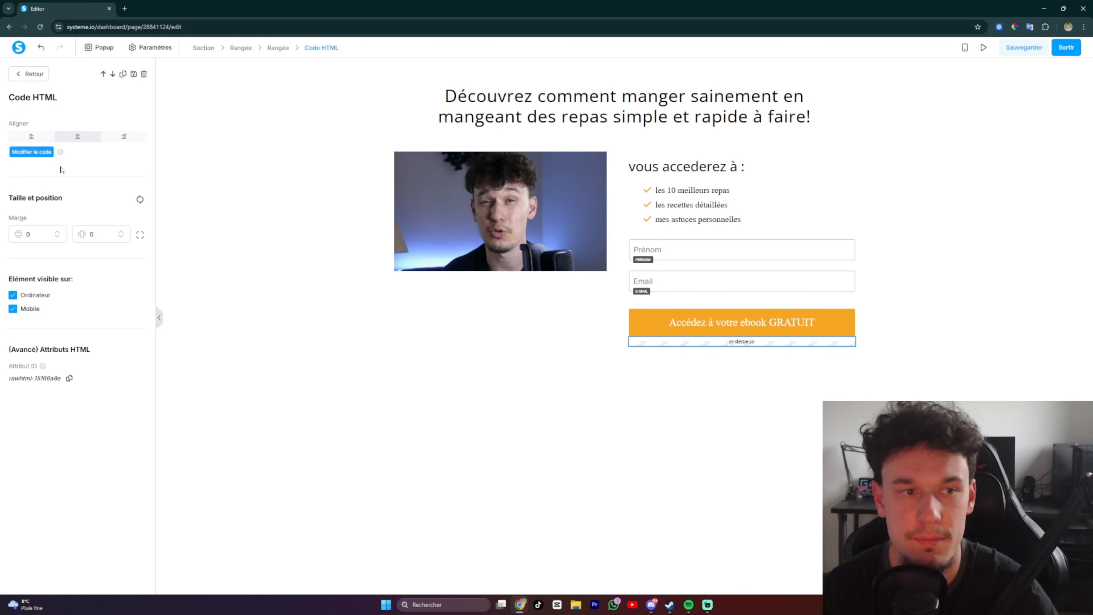
click(32, 152)
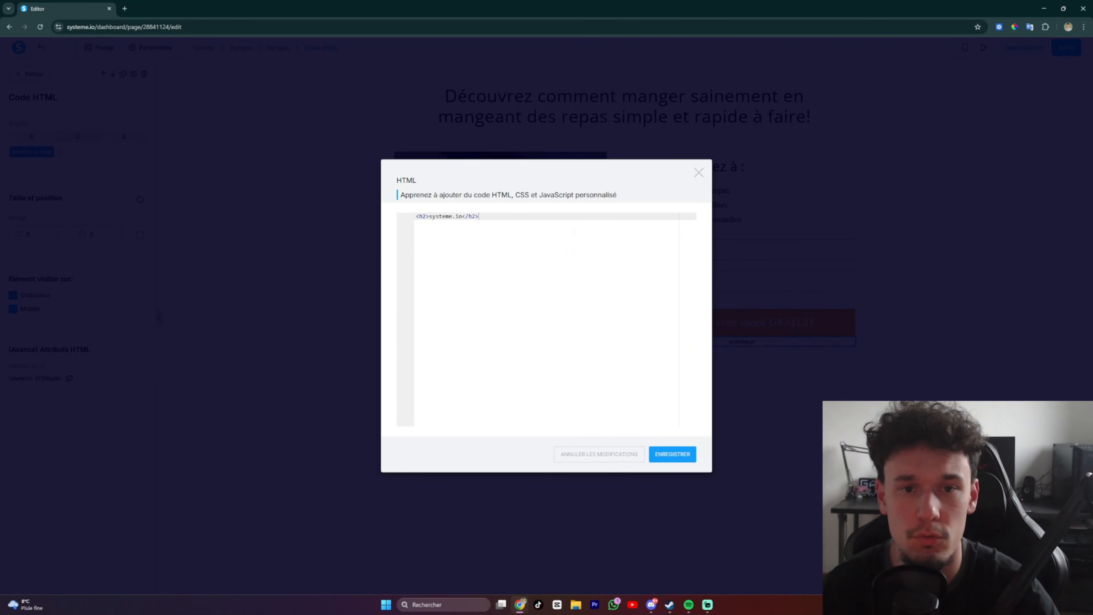
drag(479, 216, 436, 216)
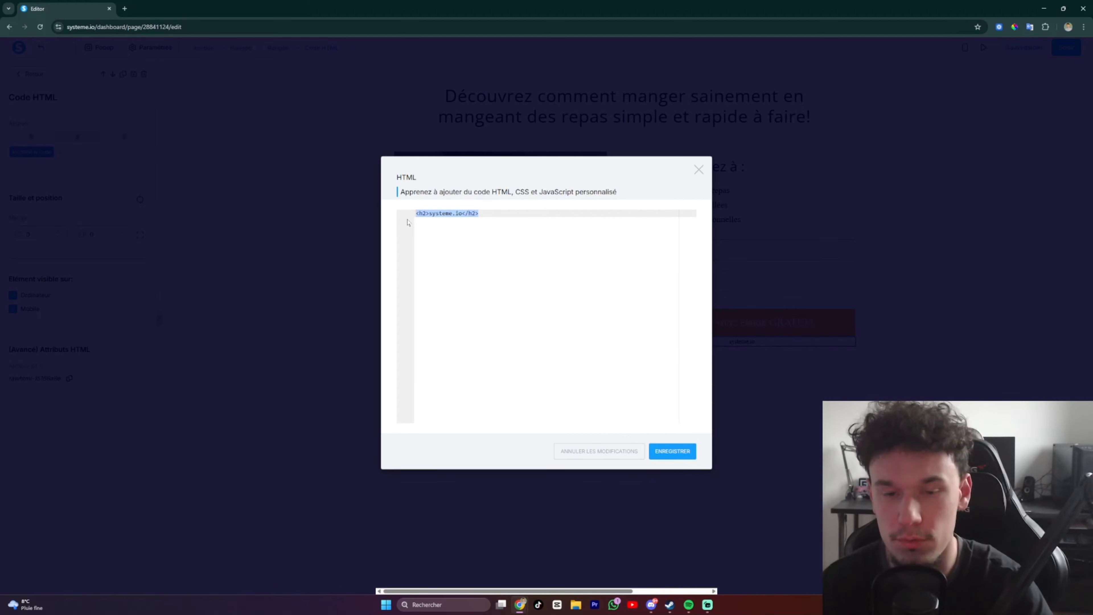
key(BackSpace)
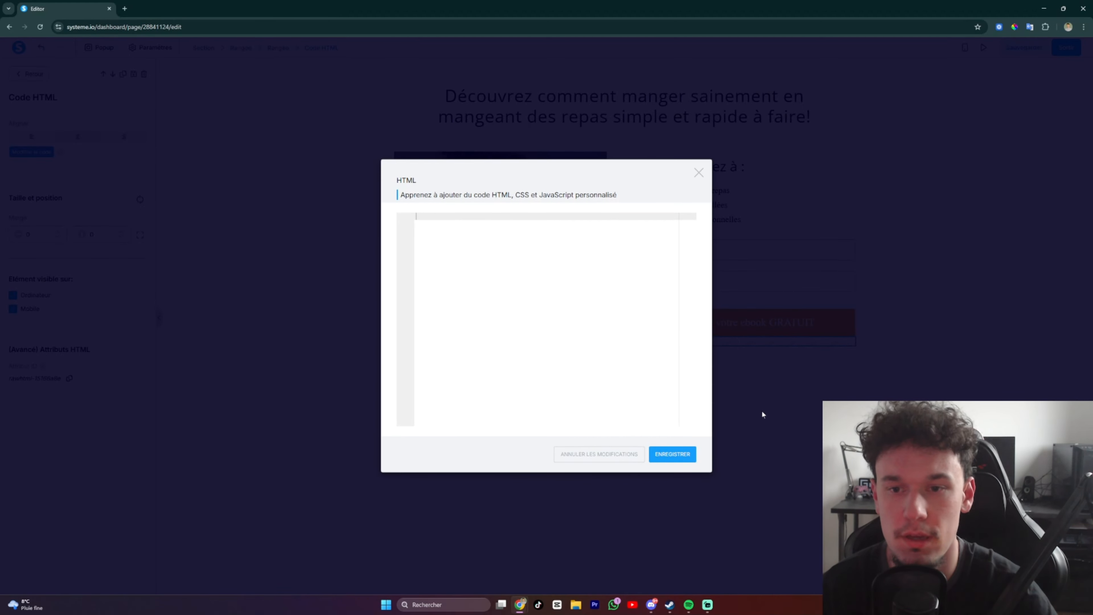
click(762, 414)
click(713, 421)
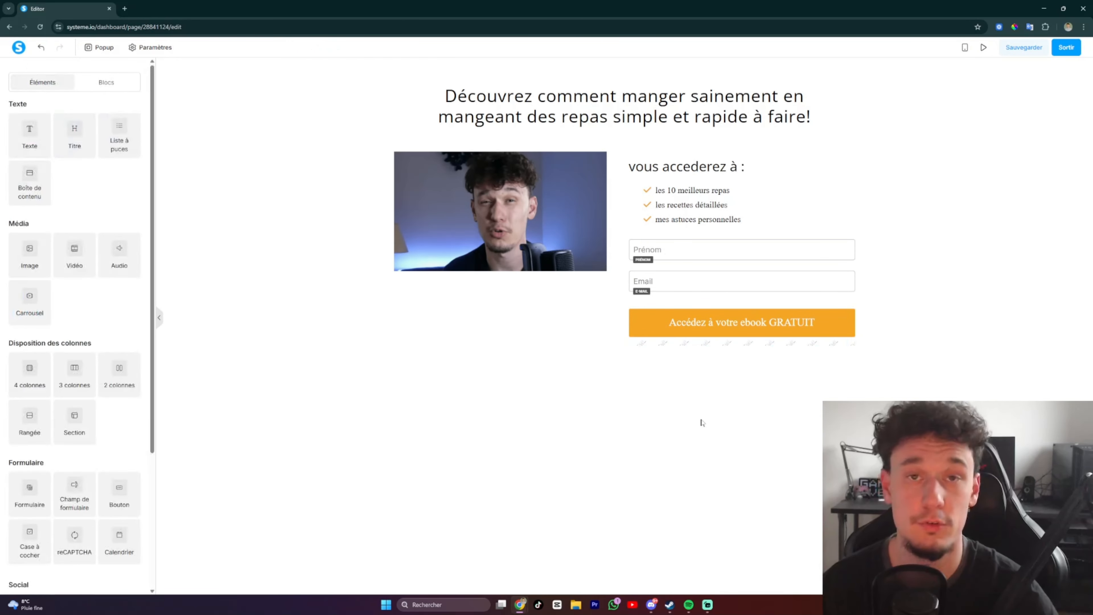
Step: Save the optin page, preview it in the browser, and return to the editor
click(1020, 48)
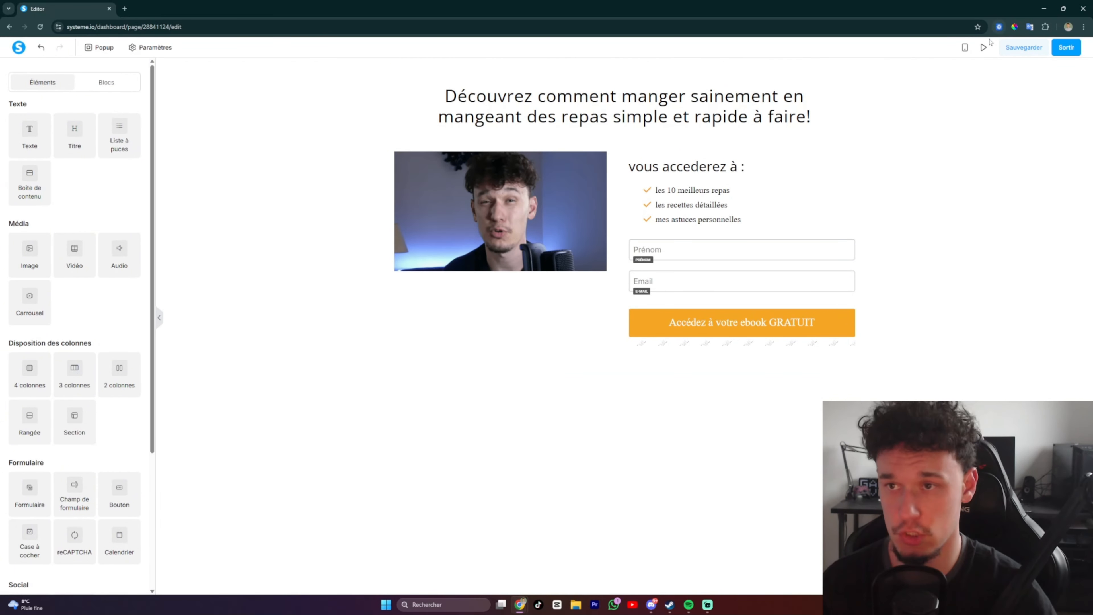
click(983, 48)
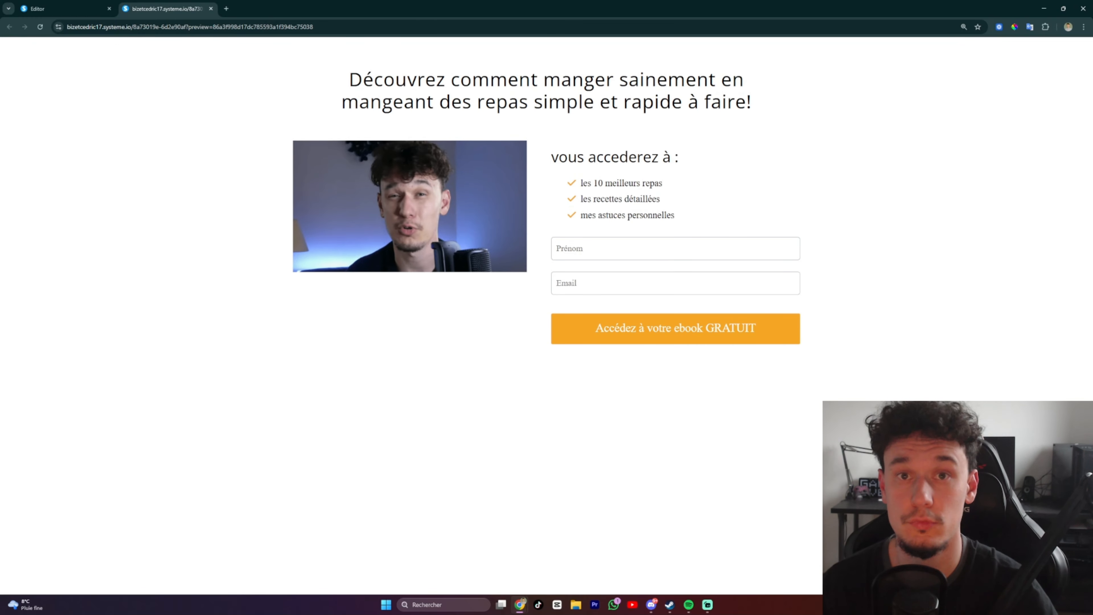
click(211, 9)
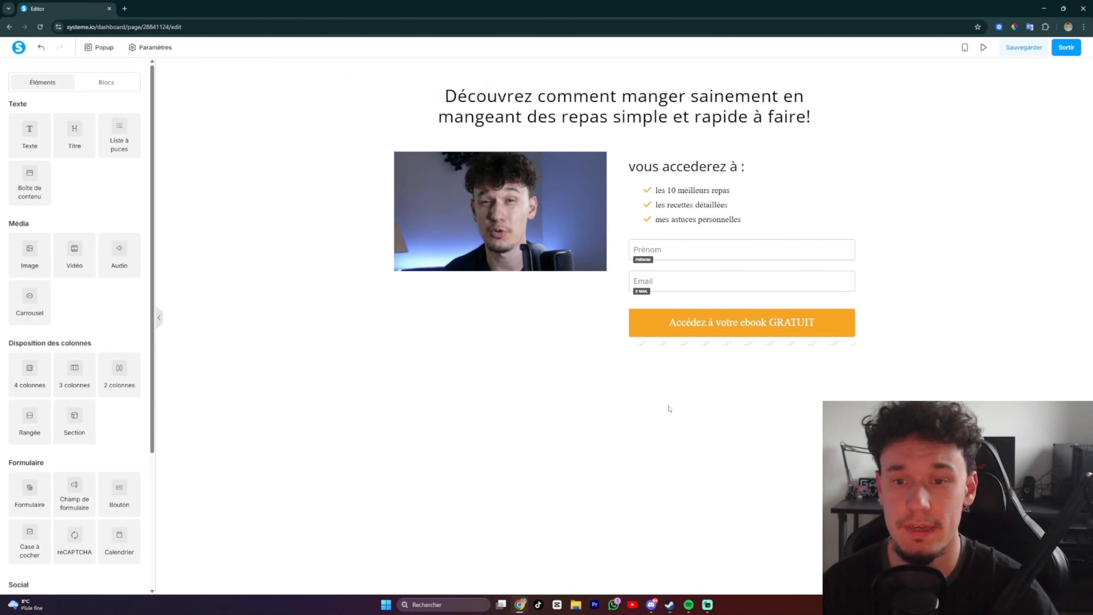
Step: Copy the 0.45s bounce animation style code from ChatGPT into the Code HTML element below the button and save it
click(726, 344)
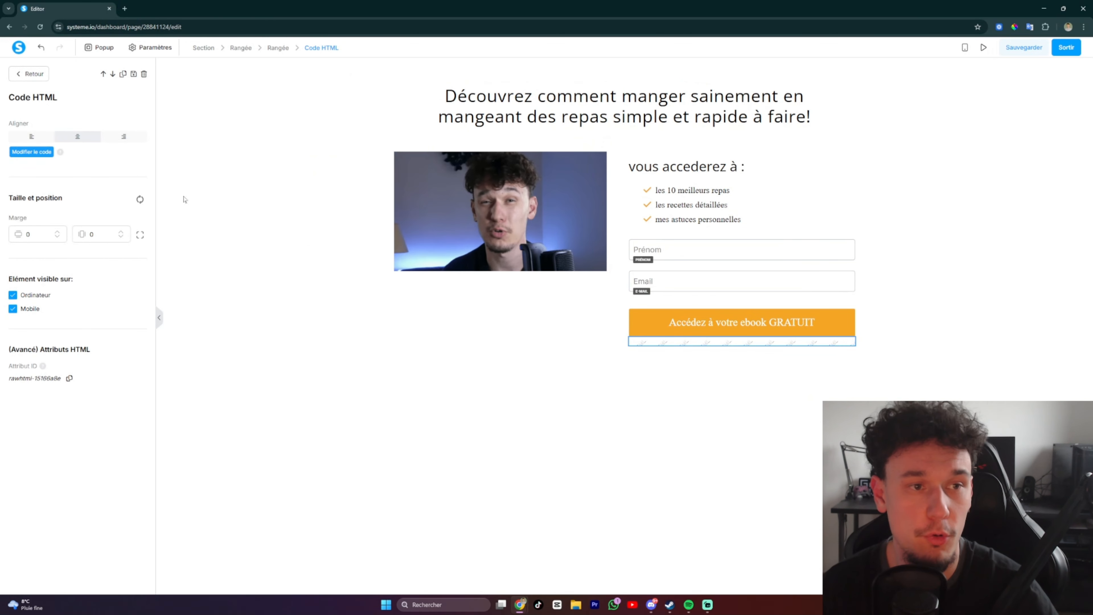
click(33, 155)
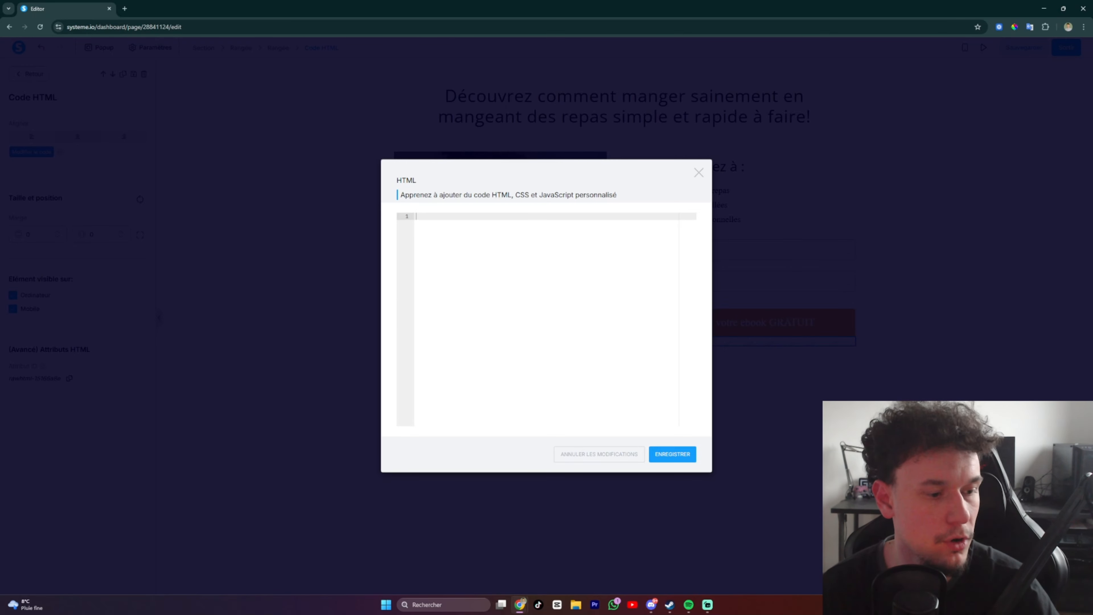
key(alt+Tab)
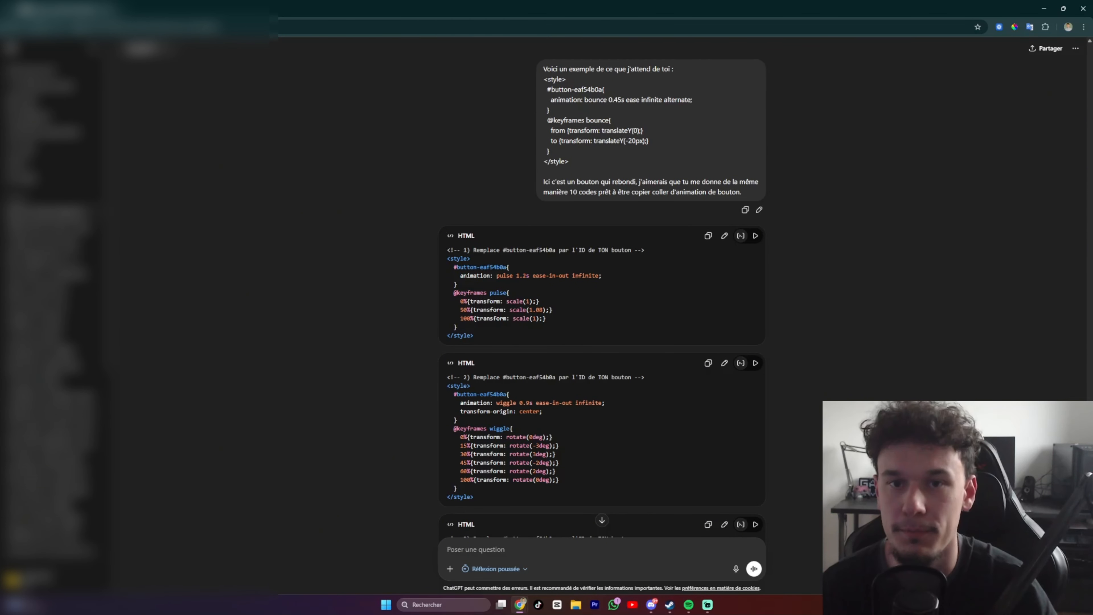
drag(543, 79, 575, 165)
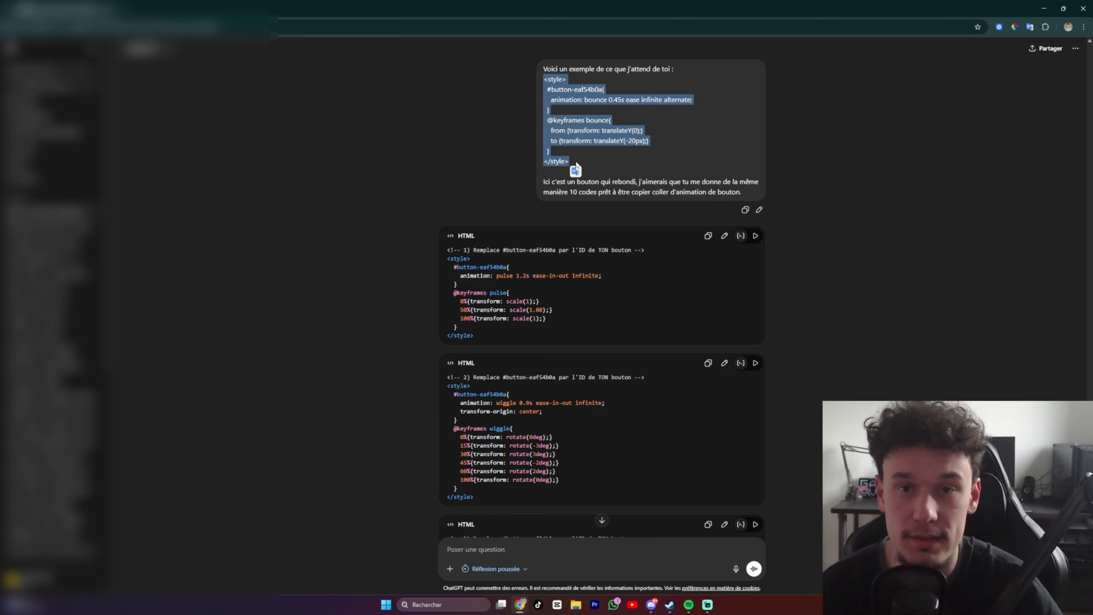
click(1041, 11)
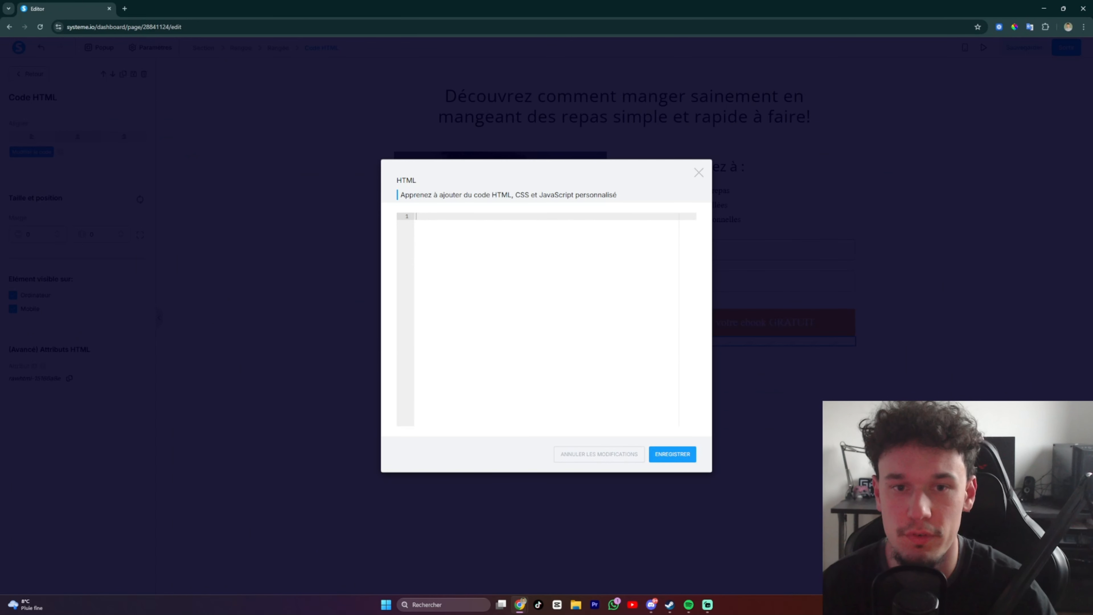
key(ctrl+v)
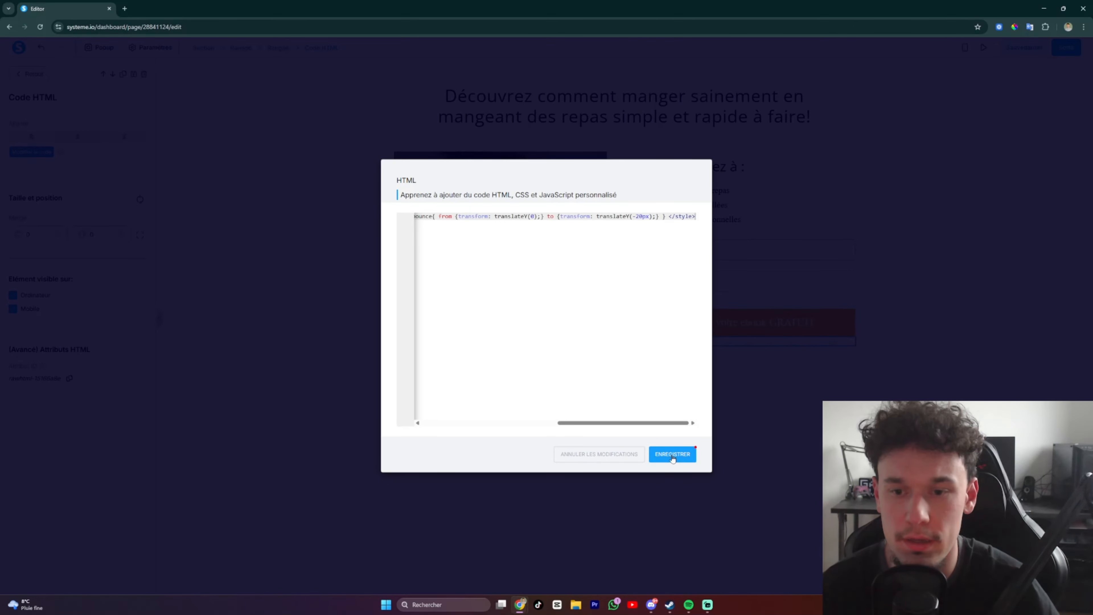
click(716, 166)
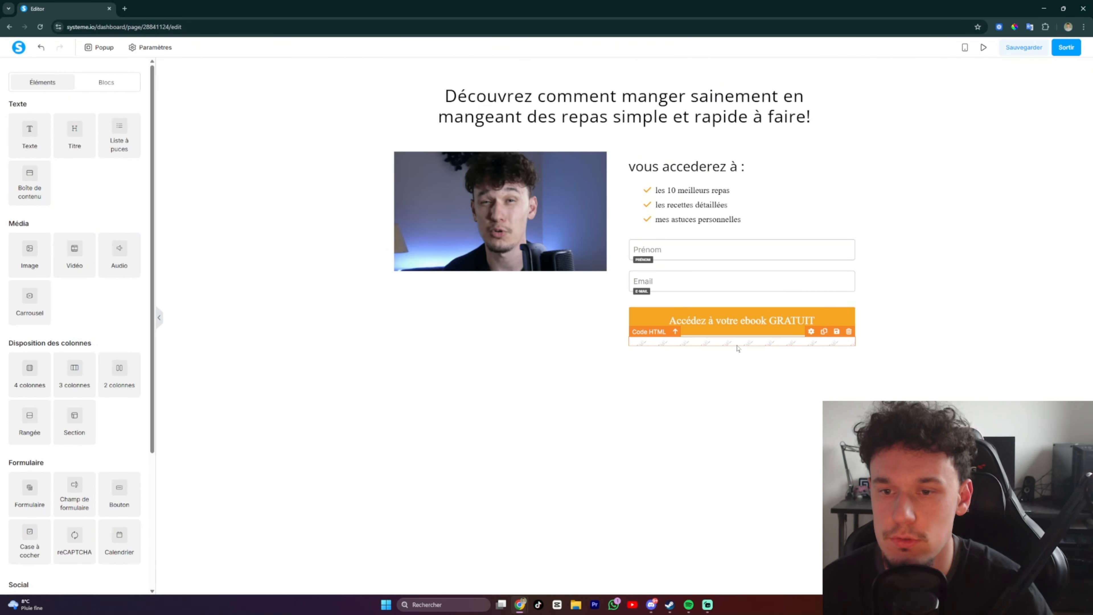
Step: Switch to ChatGPT, copy the first animation's style code, a 1.2s pulse, and return to the page editor
mouse_move(519, 604)
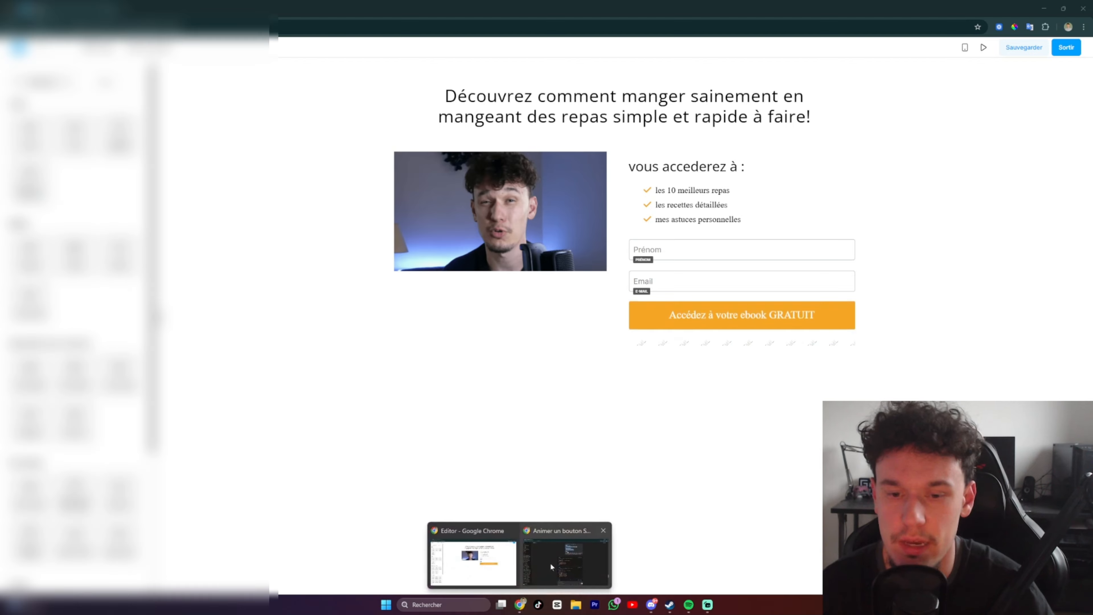
click(550, 562)
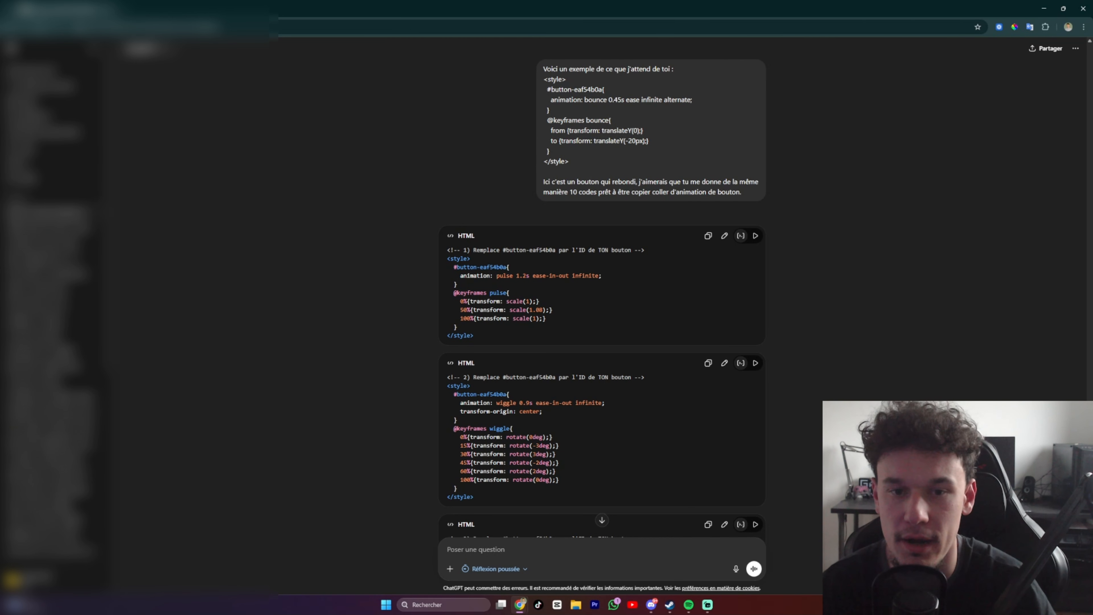
drag(473, 336, 447, 254)
key(ctrl+c)
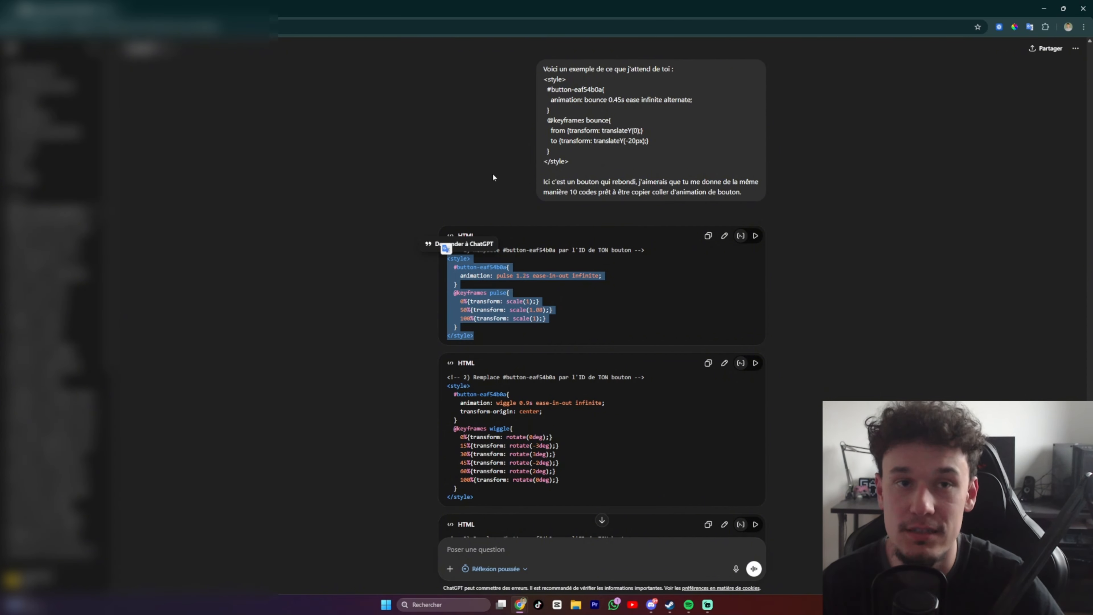
click(1044, 8)
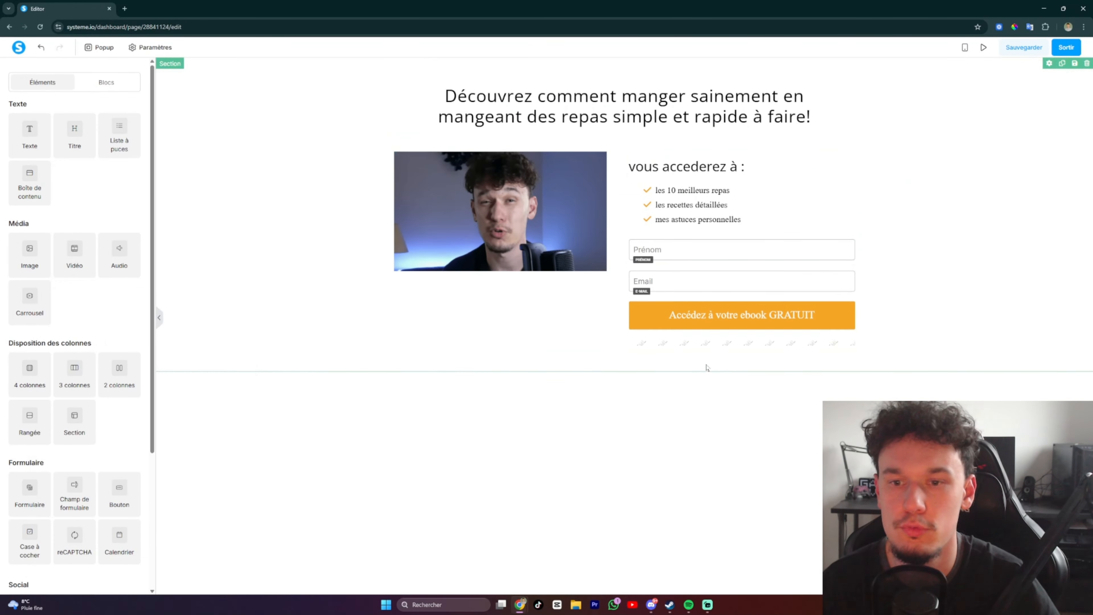
Step: Replace the bounce code in the Code HTML element with the copied 1.2s pulse animation code and save it
click(721, 345)
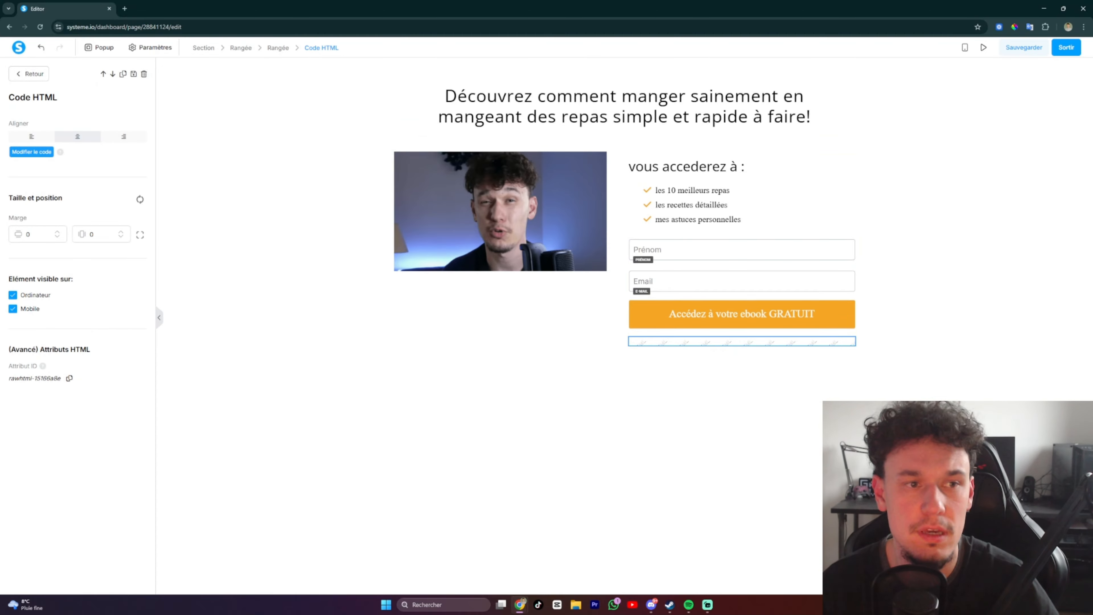
click(31, 152)
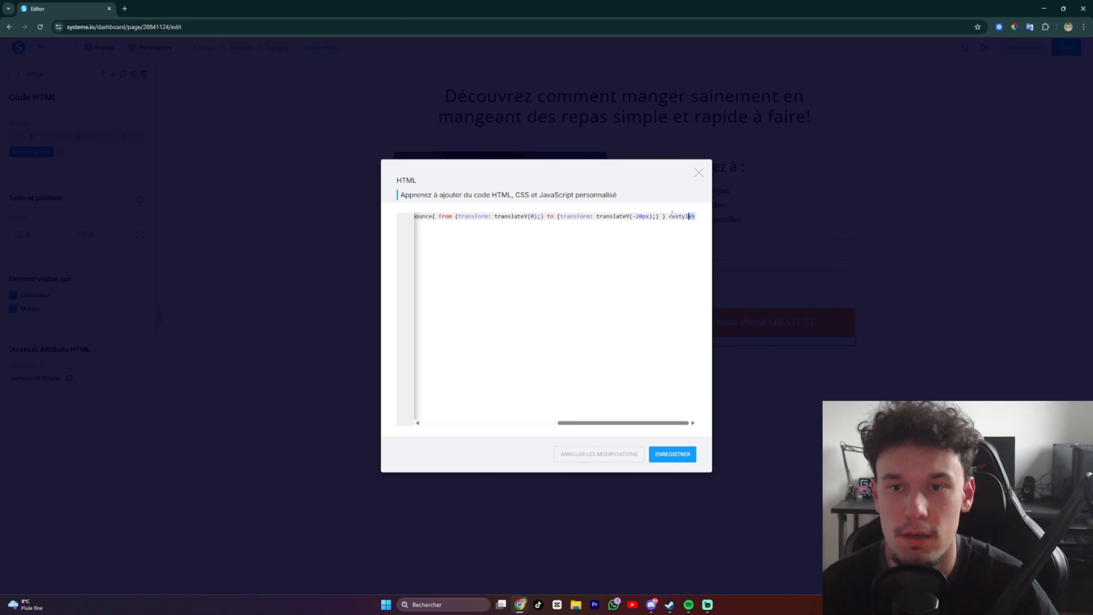
drag(695, 216, 373, 204)
key(ctrl+v)
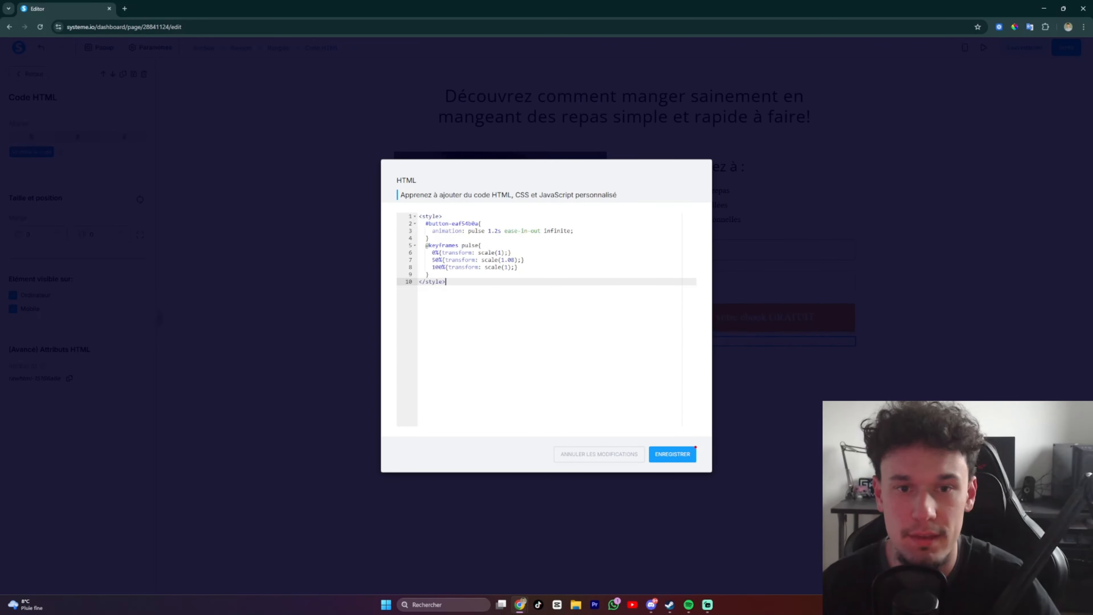
click(667, 459)
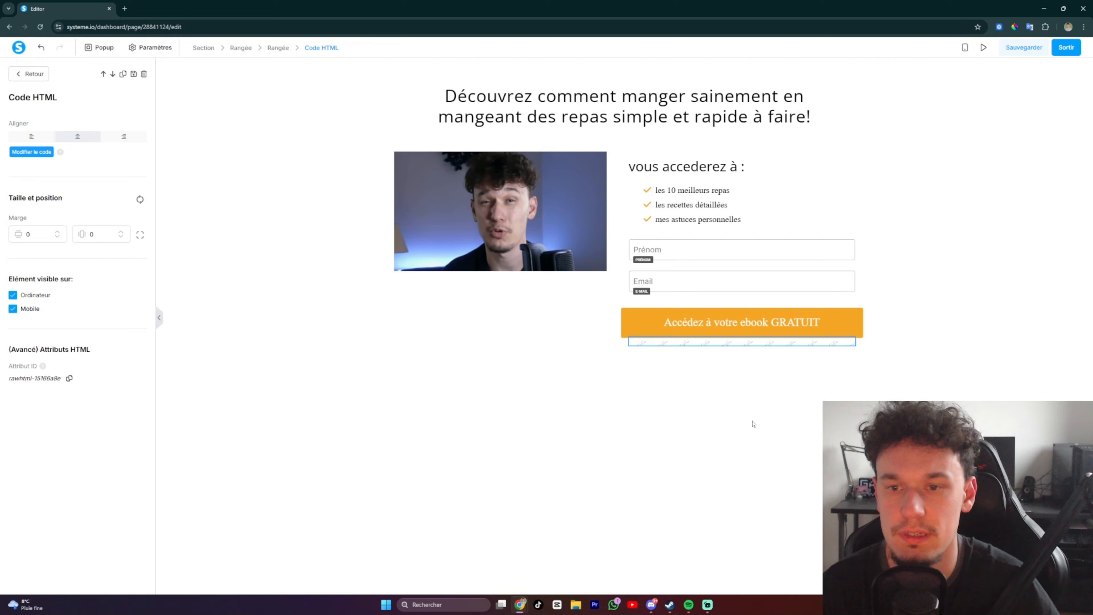
click(752, 424)
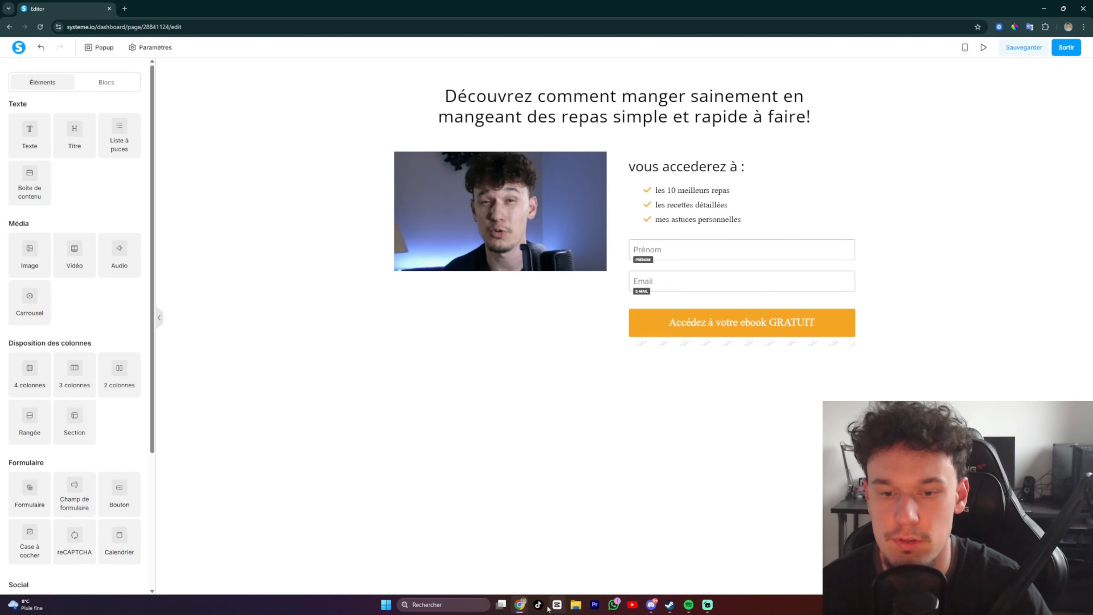
Step: Switch to ChatGPT, copy the second animation's style code, a 0.9s wiggle, and return to the page editor
mouse_move(519, 604)
click(541, 574)
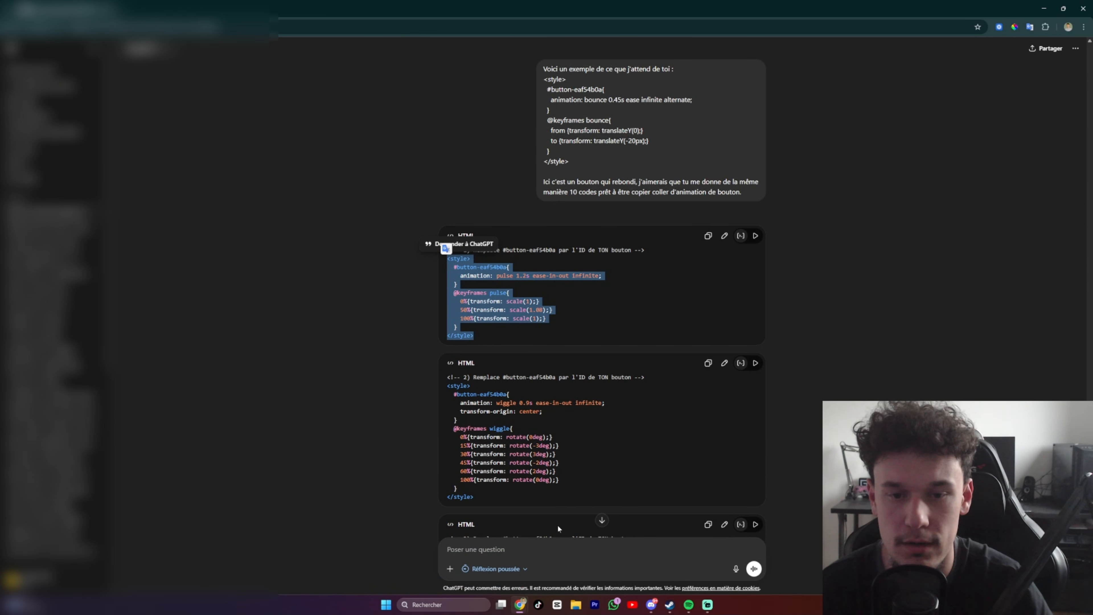
drag(475, 499, 447, 383)
key(ctrl+c)
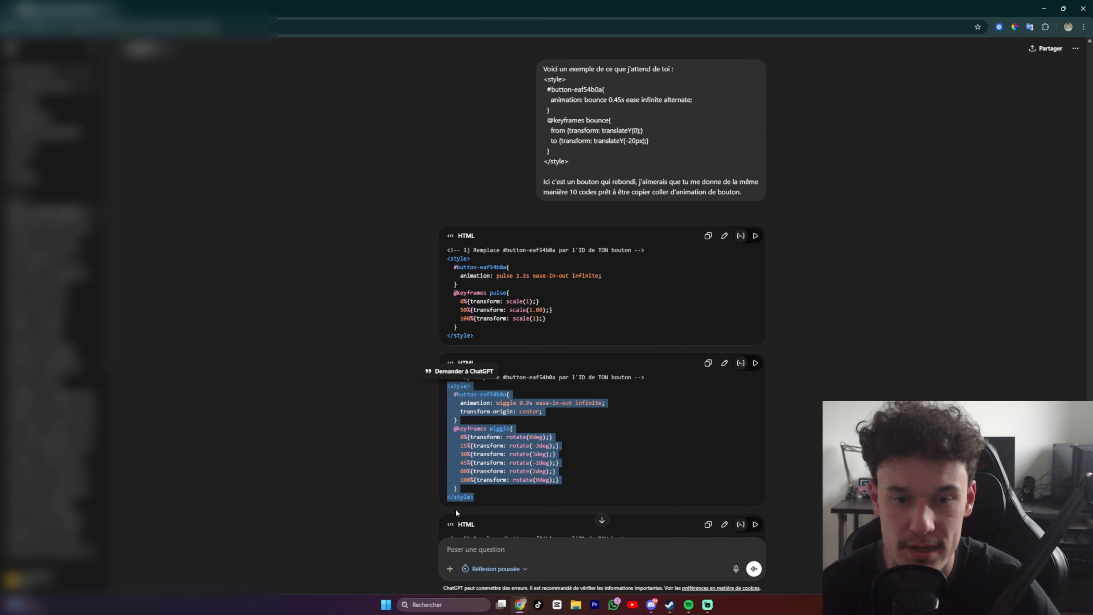
click(1044, 8)
Step: Replace the pulse code in the Code HTML element with the copied 0.9s wiggle animation code and save it
click(709, 343)
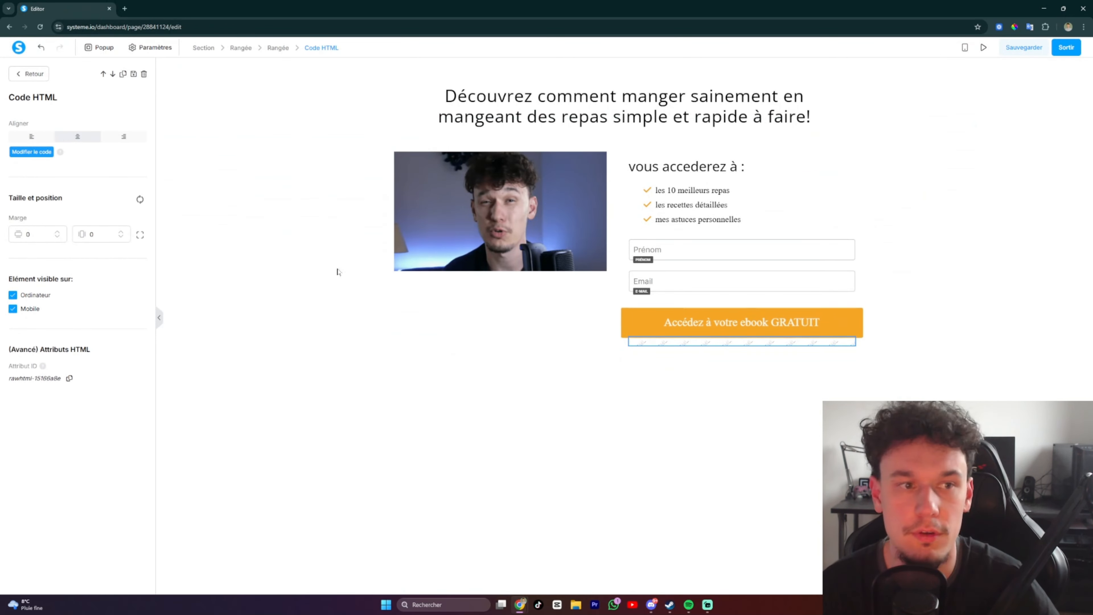
click(31, 151)
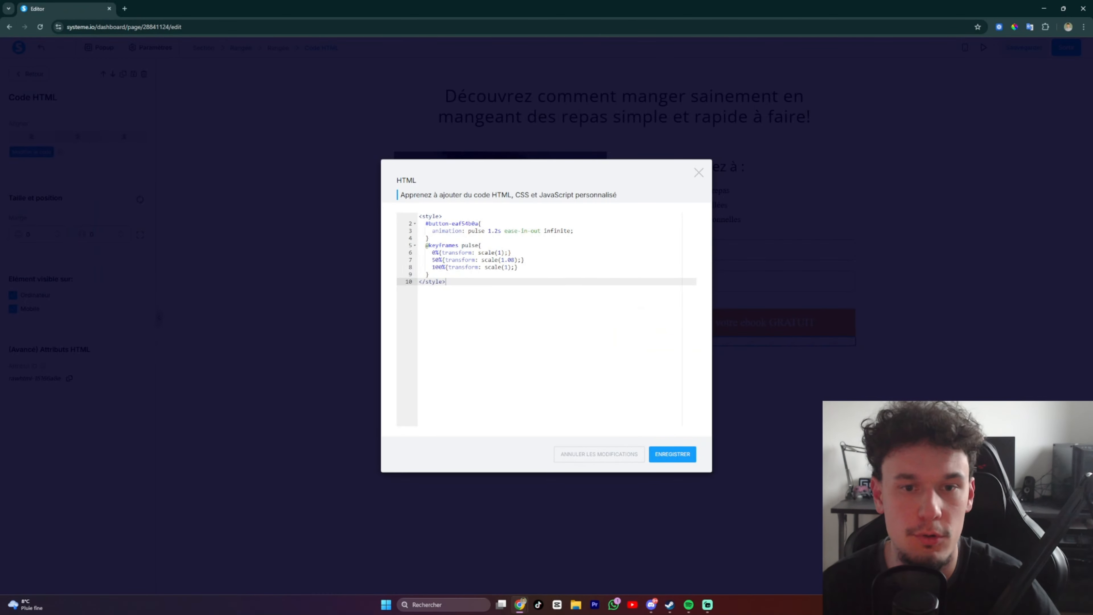
drag(445, 282, 418, 217)
key(ctrl+v)
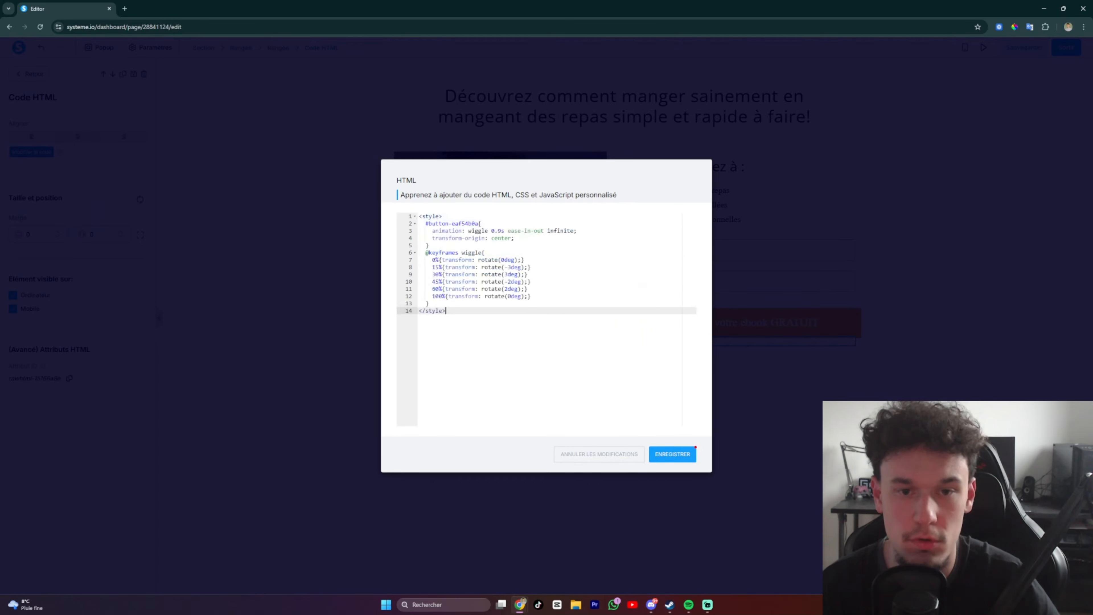
click(673, 454)
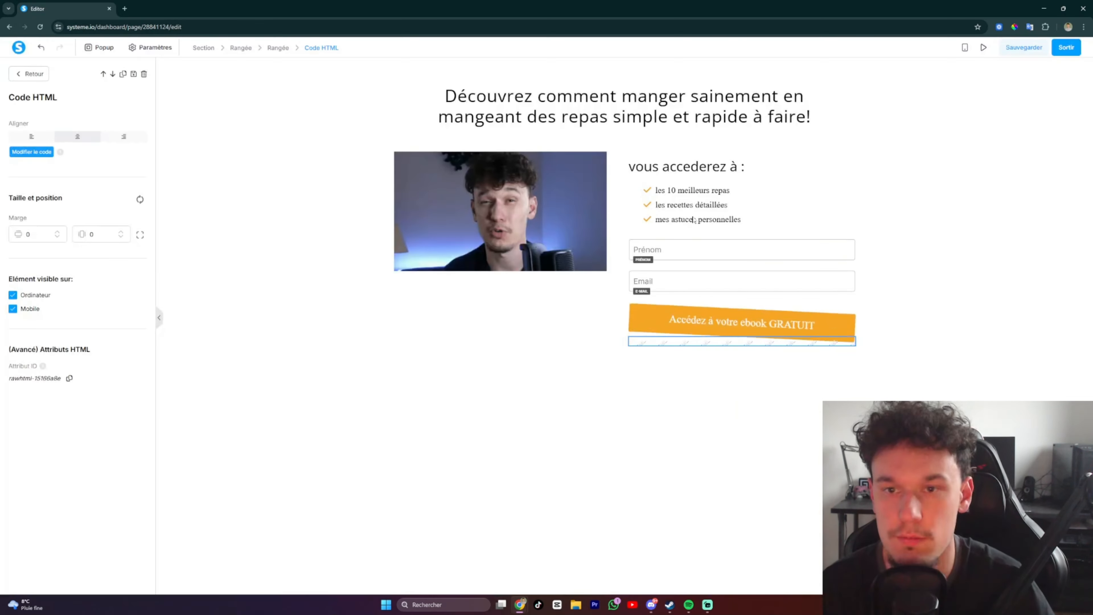
click(740, 411)
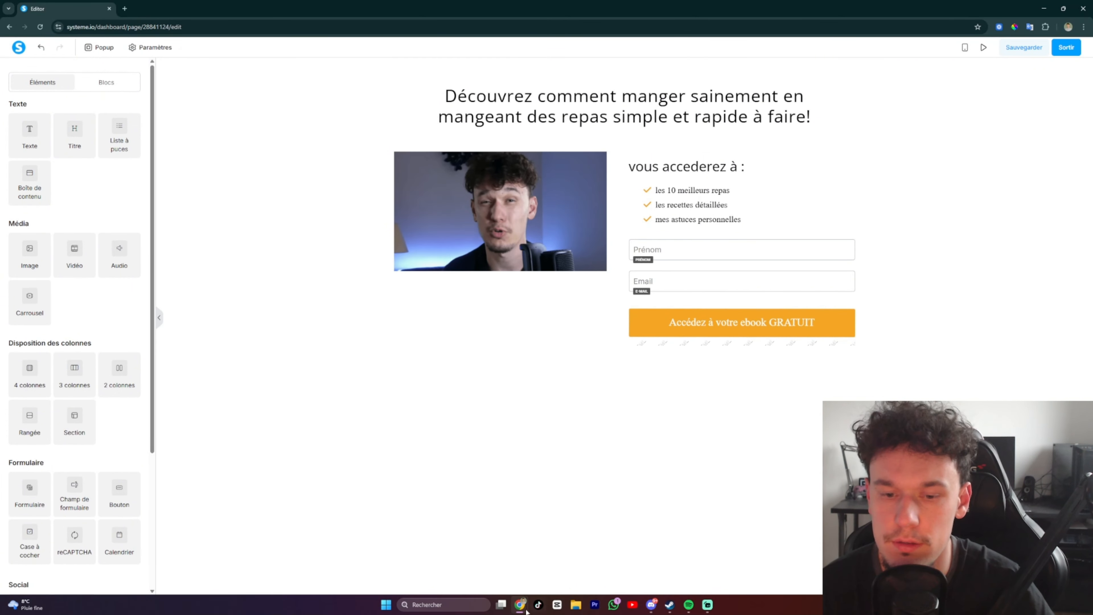
Step: Switch to ChatGPT and select the sixth animation's style code, a 2.3s shine, for copying
mouse_move(519, 605)
click(543, 572)
click(566, 502)
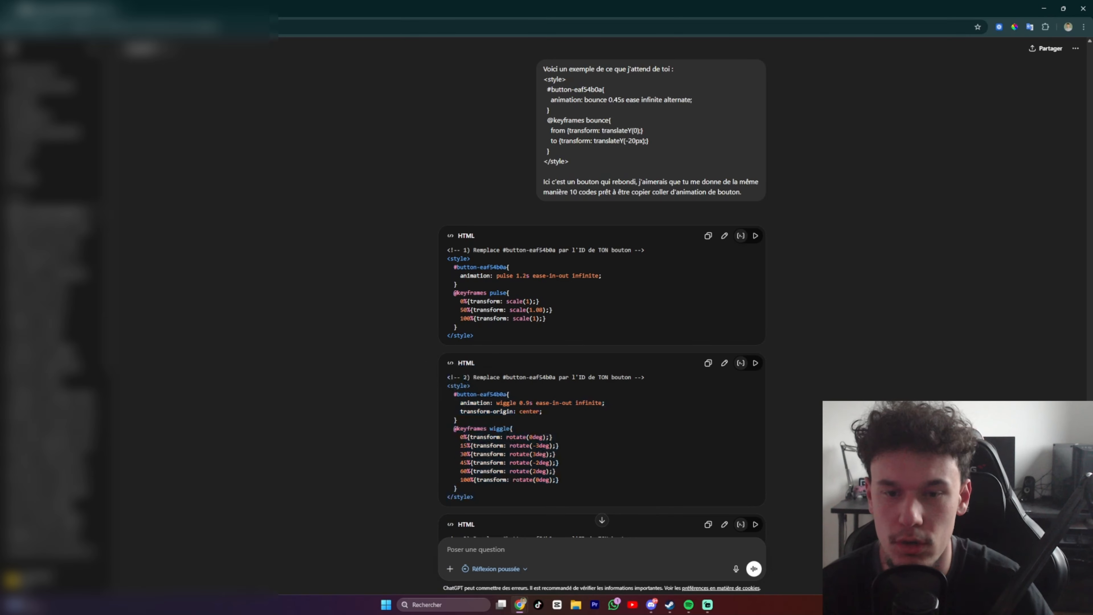
scroll(567, 502, down, 10)
scroll(615, 400, down, 20)
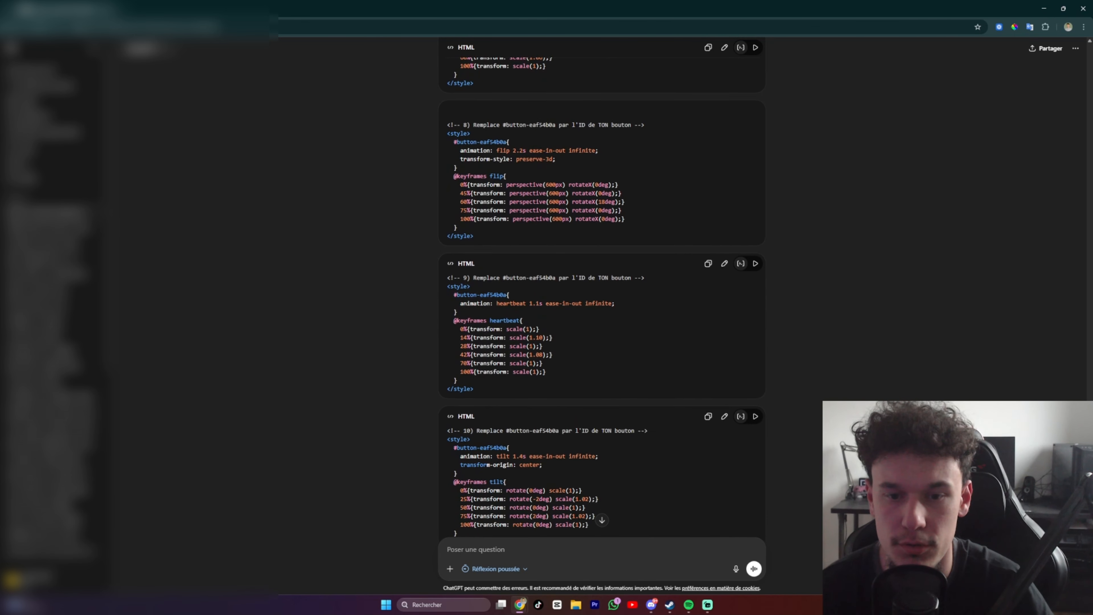
scroll(556, 396, up, 10)
drag(474, 366, 451, 202)
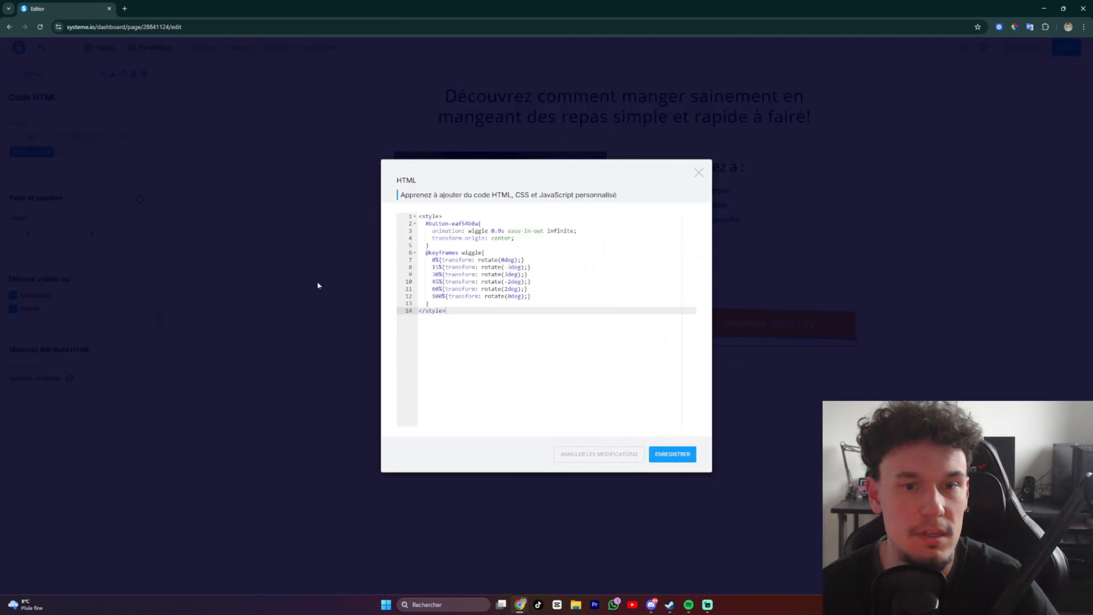
Step: Replace the wiggle code in the Code HTML element with the 2.3s shine code, save it, and preview the page in the browser
key(shift+Up)
key(shift+Up)
key(shift+Up)
key(shift+Up)
key(shift+Up)
key(shift+Up)
key(shift+Up)
key(shift+Up)
key(shift+Up)
key(shift+Up)
key(shift+Up)
key(shift+Up)
key(shift+Up)
key(shift+Up)
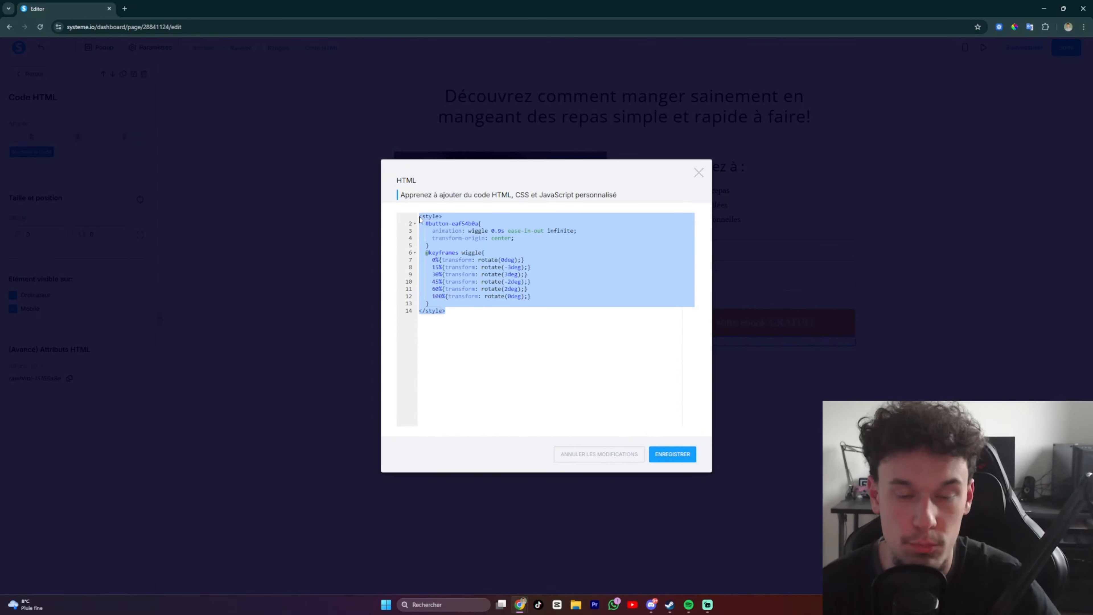
text(<style>   #button-eaf54b0a{     position: relative;     overflow: hidden;   }   #button-eaf54b0a::after{     content:"";     position:absolute;     top:-20%;     left:-40%;     width:40%;     height:140%;     transform: rotate(20deg);     background: rgba(255,255,255,.25);     filter: blur(2px);     animation: shine 2.3s ease-in-out infinite;     pointer-events: none;   }   @keyframes shine{     0%{left:-40%;}     60%{left:120%;}     100%{left:120%;}   } </style>)
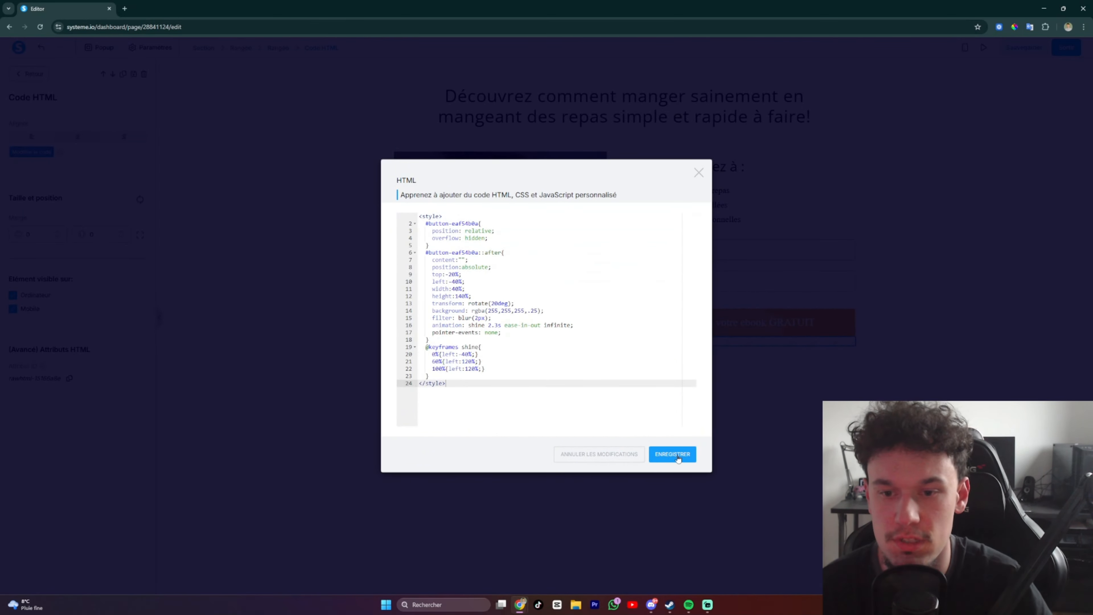
click(681, 449)
click(715, 430)
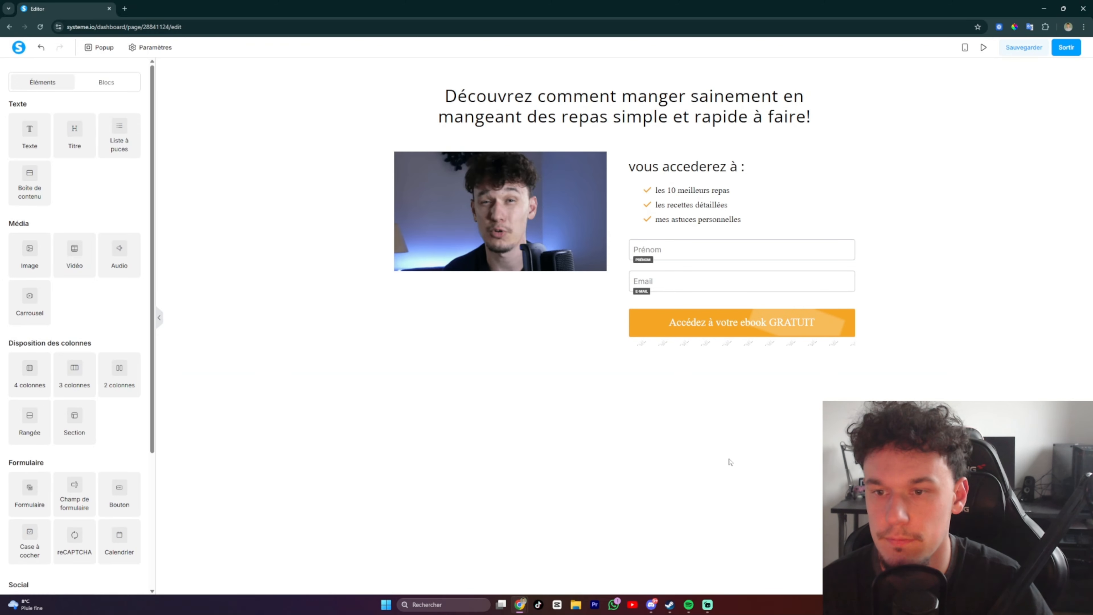
click(983, 47)
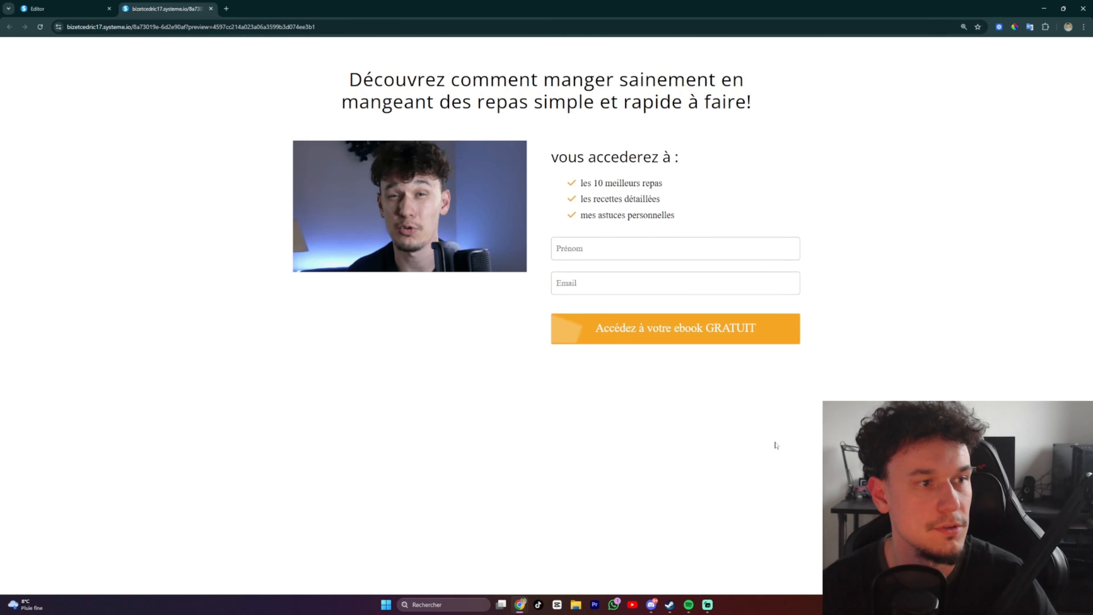
click(211, 9)
Step: Open the Code HTML element's code for editing and copy the eighth animation's style code, a 2.2s flip, from ChatGPT
click(719, 346)
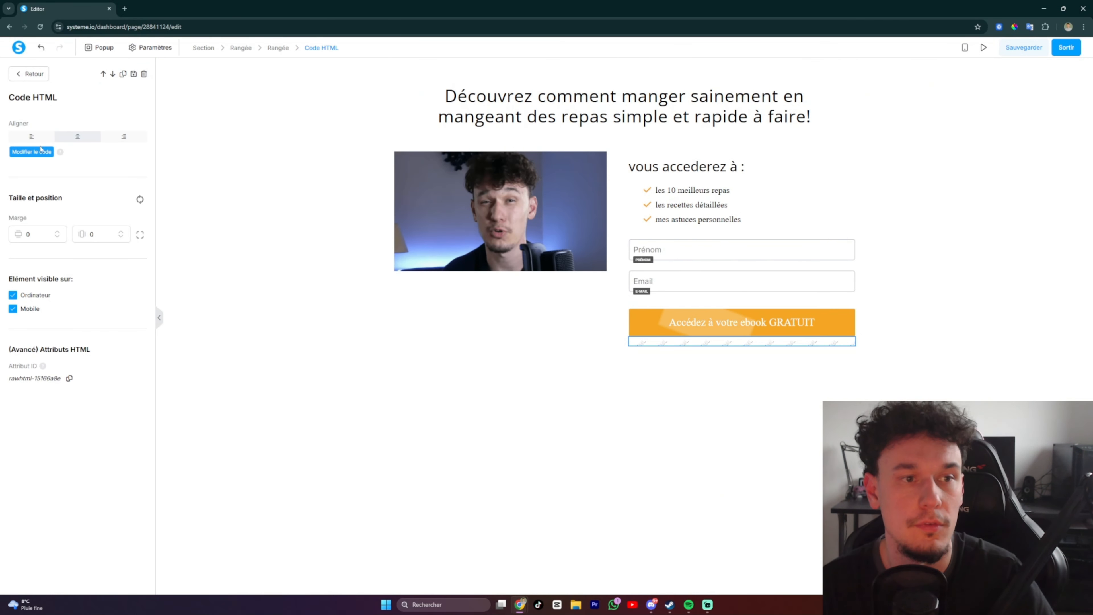
click(31, 152)
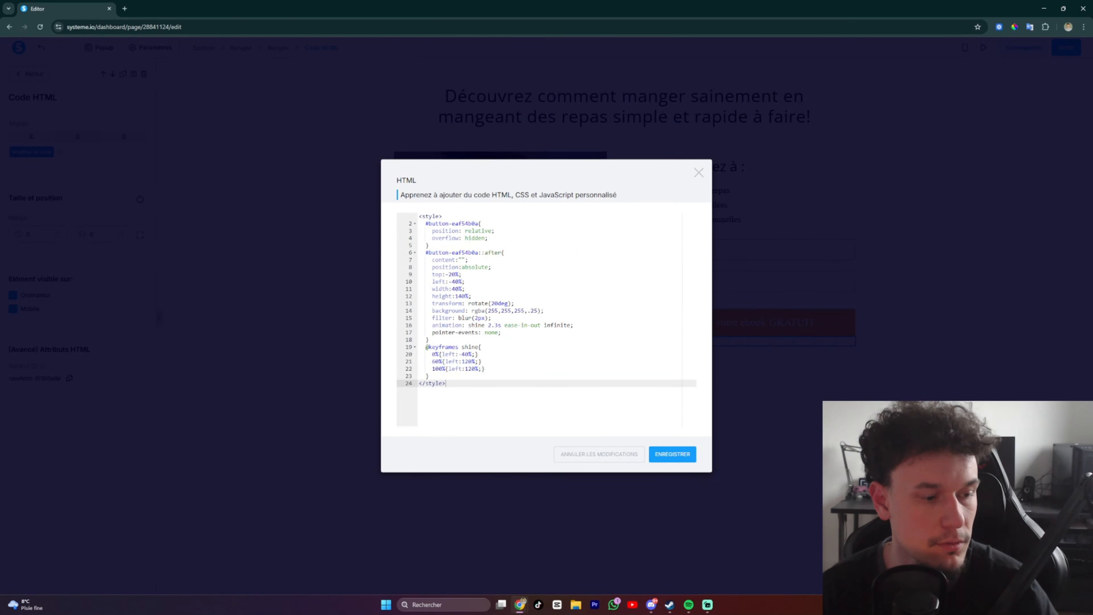
key(alt+Tab)
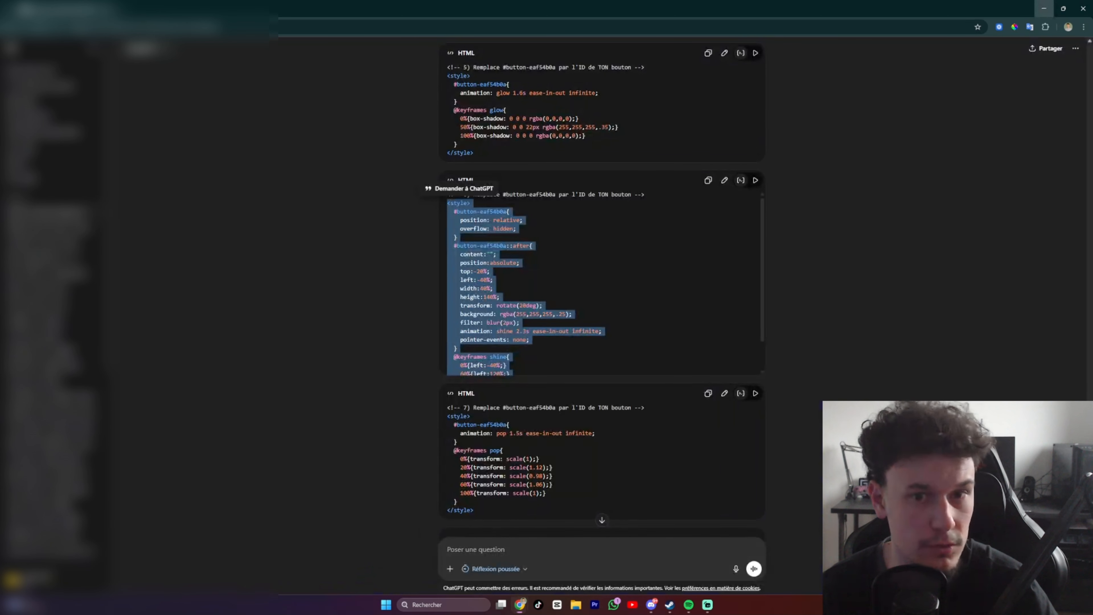
scroll(602, 297, down, 5)
scroll(600, 520, down, 6)
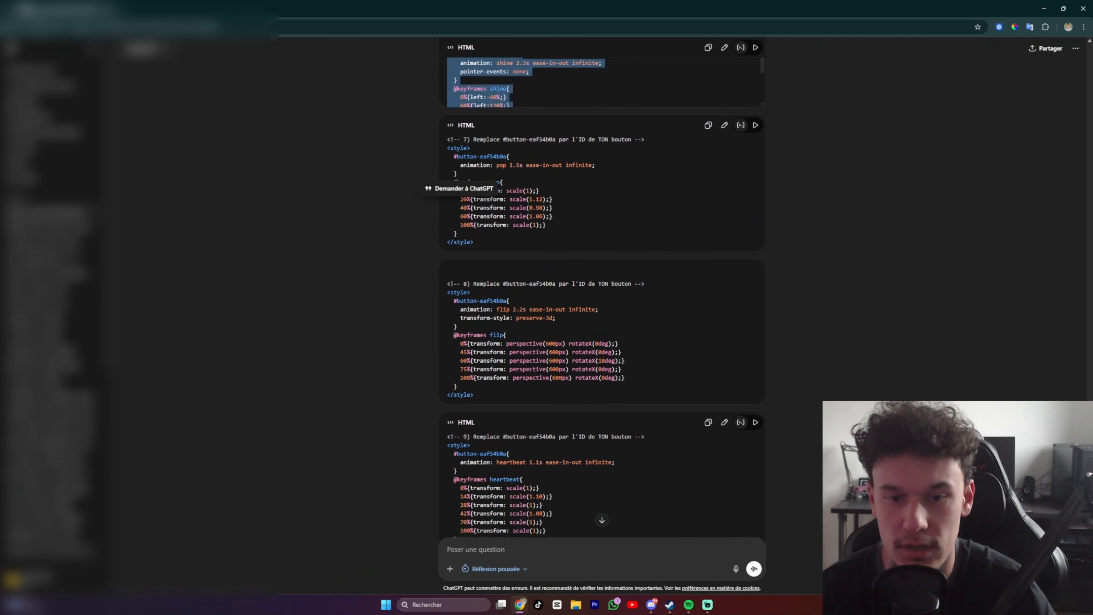
scroll(625, 369, up, 4)
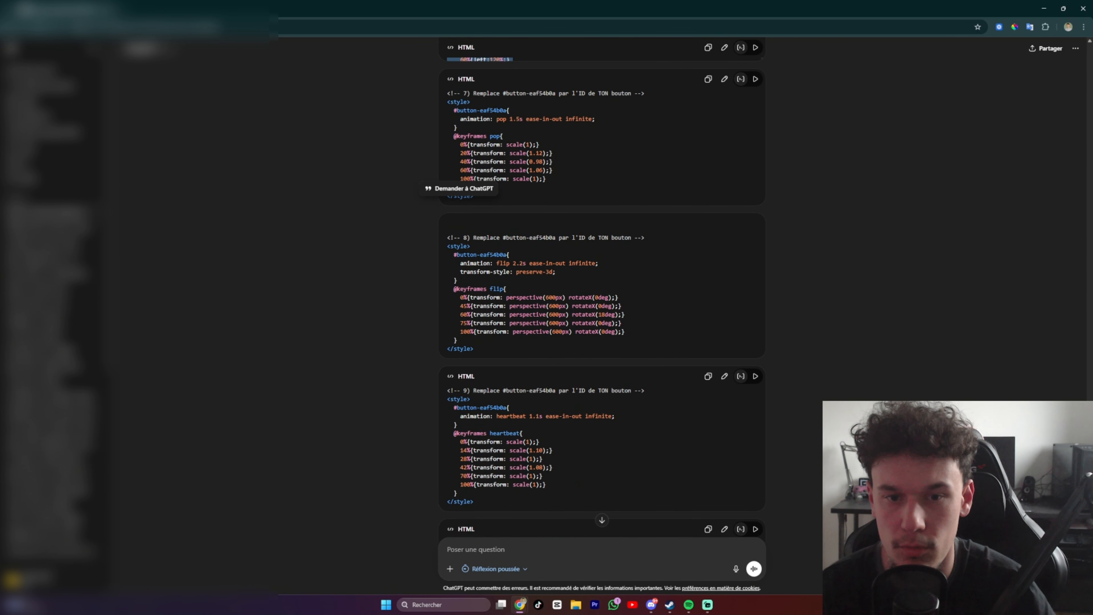
drag(475, 349, 447, 244)
key(ctrl+c)
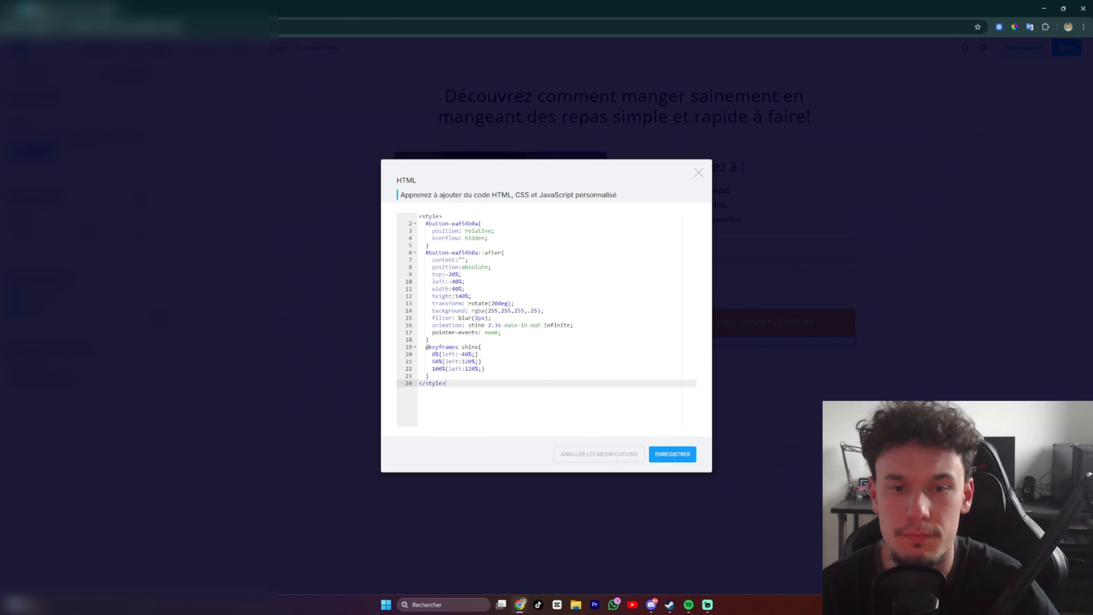
Step: Replace the shine code in the Code HTML element with the copied 2.2s flip animation code and save it
drag(445, 384, 420, 219)
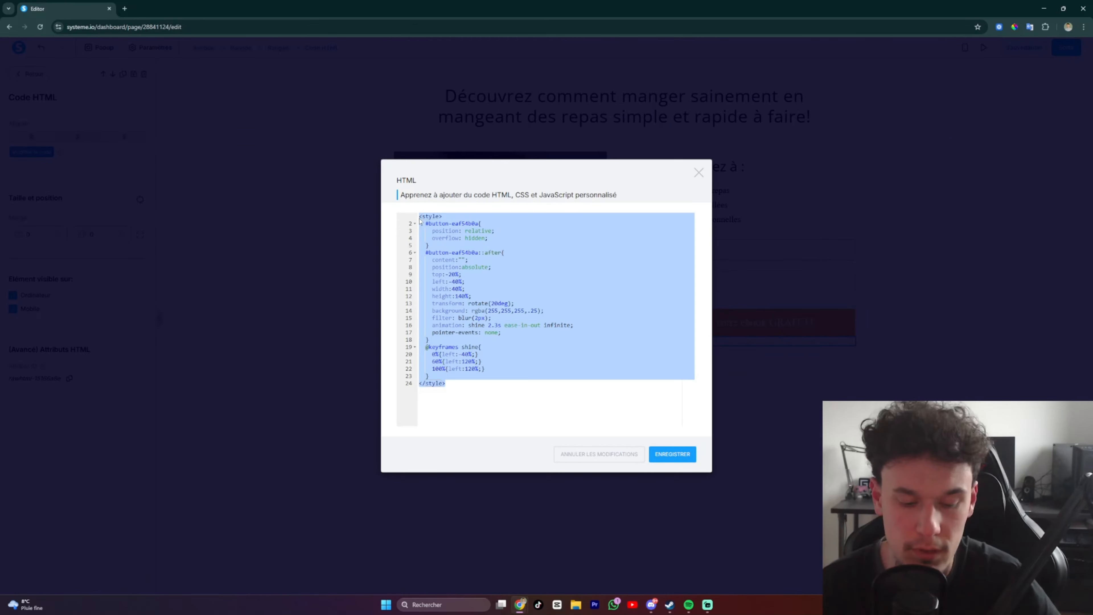
key(ctrl+v)
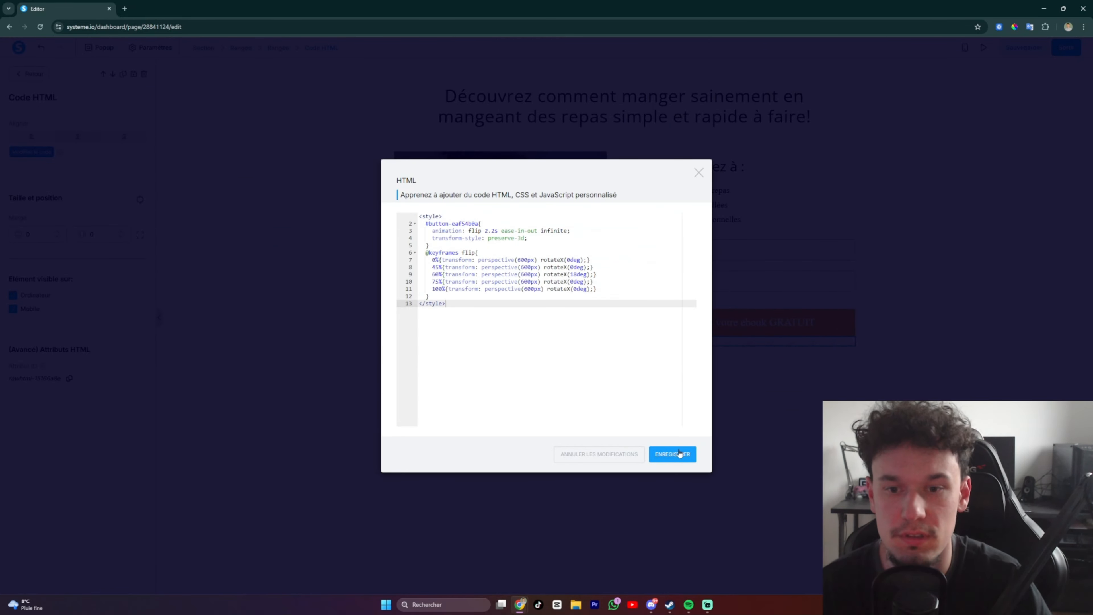
click(680, 455)
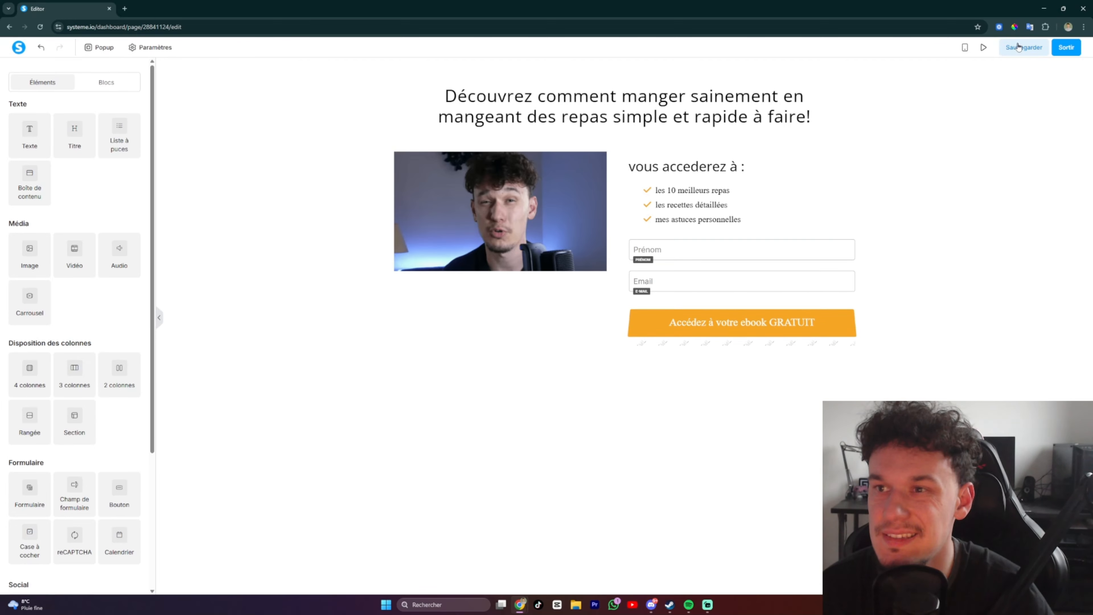
Step: Reopen the Code HTML element's code, review the animation codes in ChatGPT, and return to the page editor
click(796, 343)
click(36, 155)
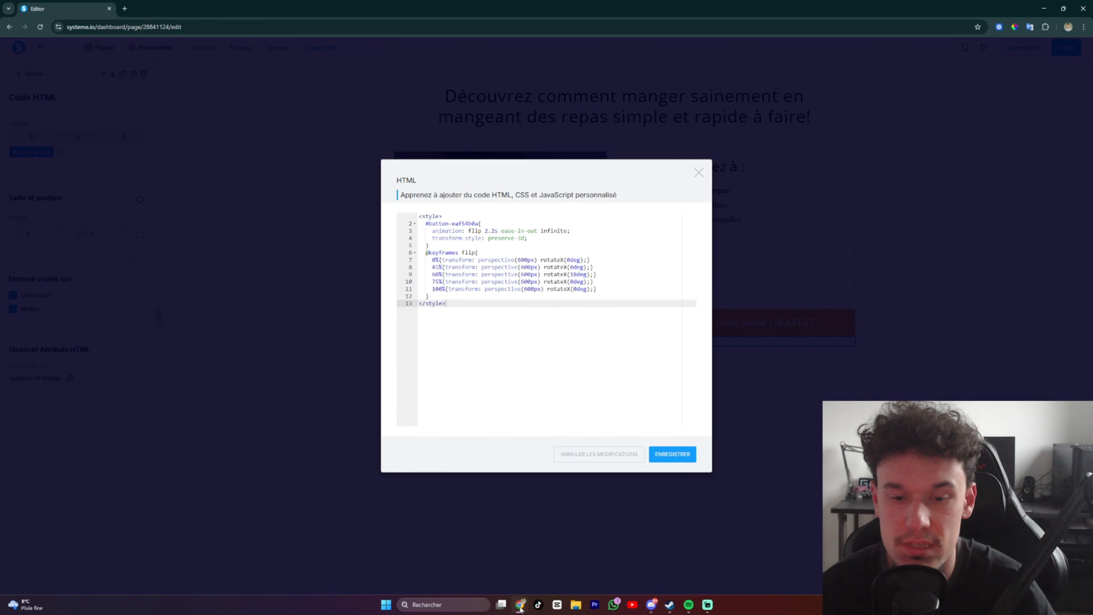
mouse_move(520, 604)
click(548, 570)
click(538, 348)
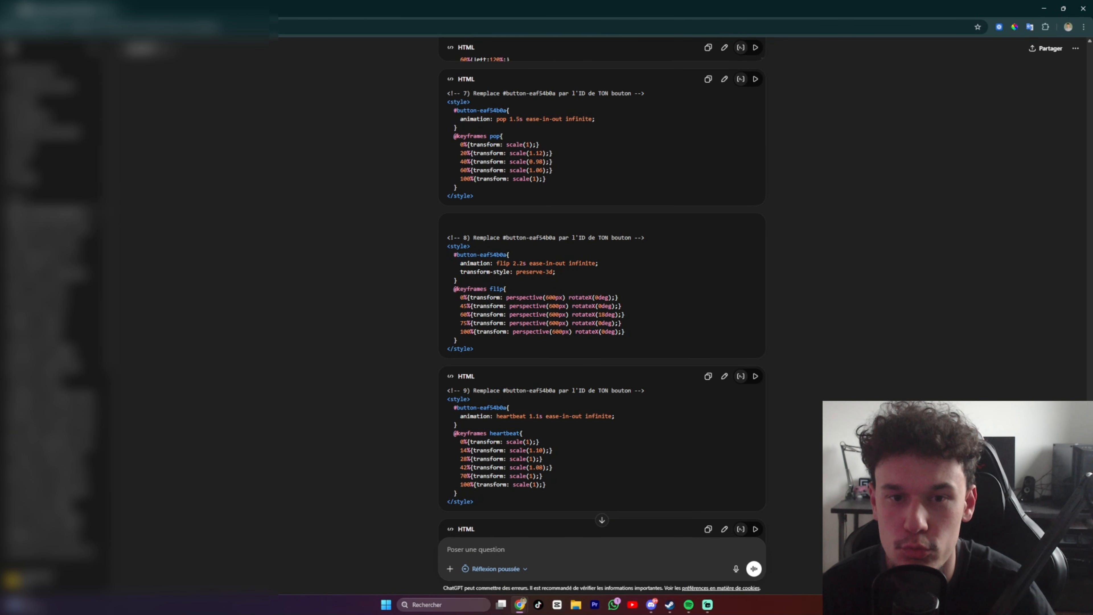
click(1050, 7)
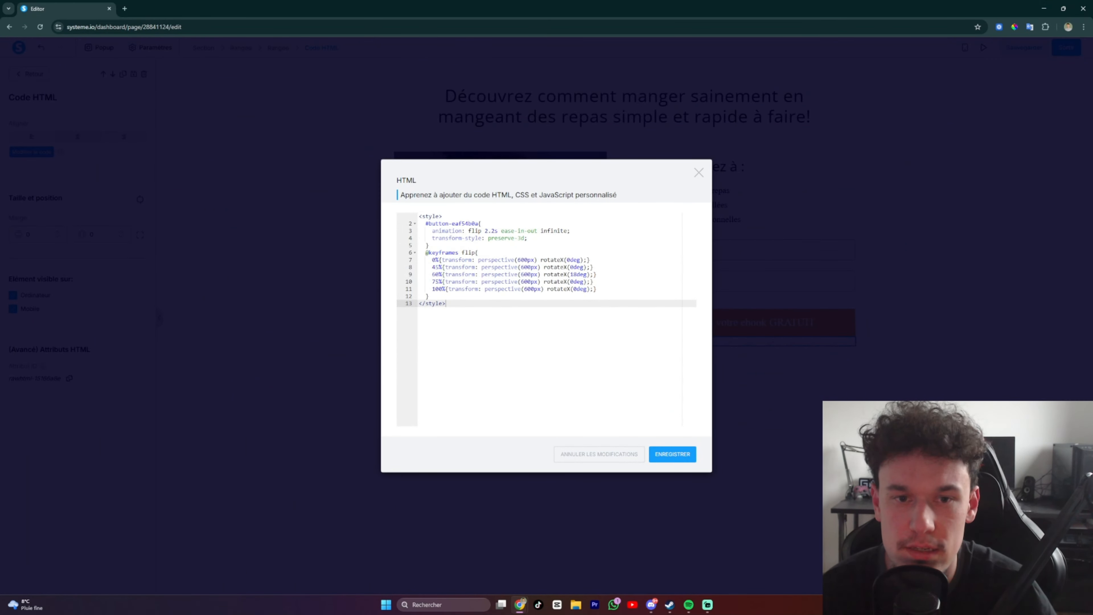
Step: Highlight the #button-eaf54b0a selector in the flip code and close the code editor
drag(425, 223, 479, 224)
key(ctrl+c)
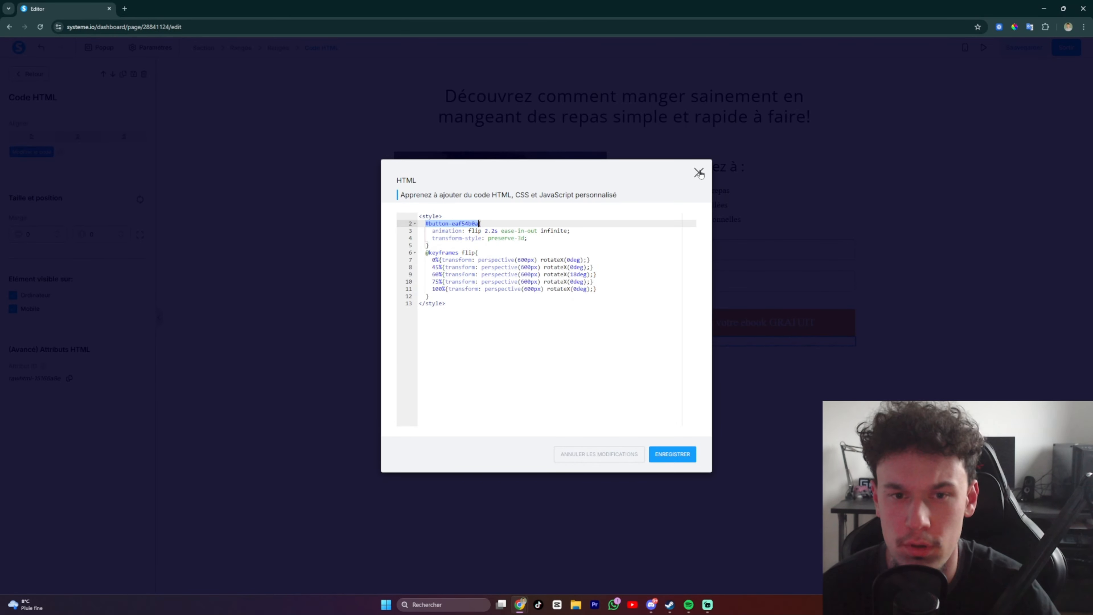
click(714, 188)
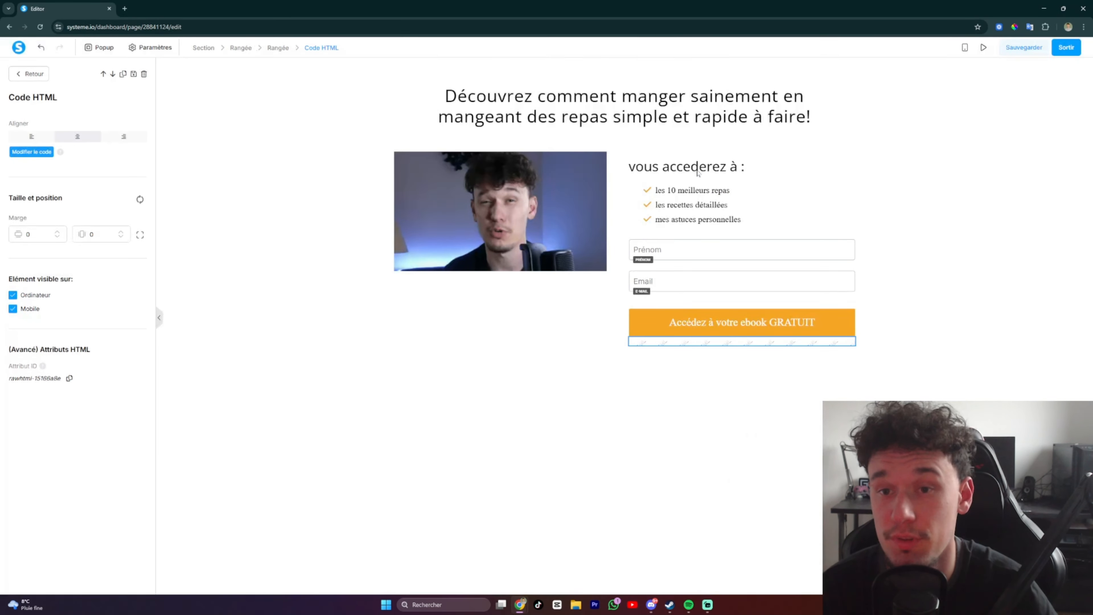
Step: Select the "Accédez à votre ebook GRATUIT" button, check its Attribut ID in the advanced HTML attributes, and deselect it
click(376, 375)
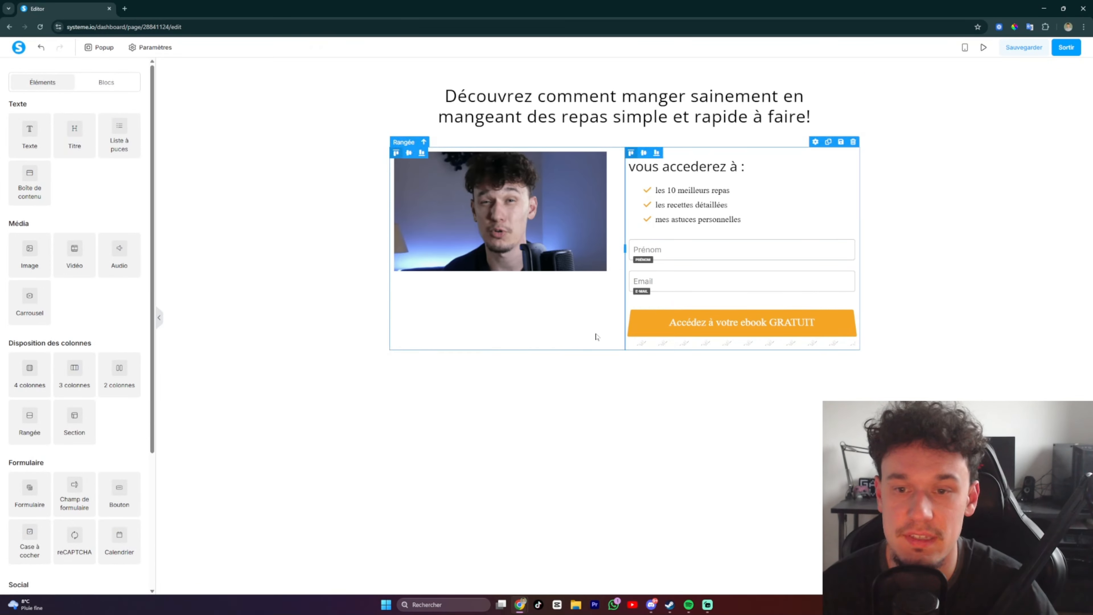
click(670, 324)
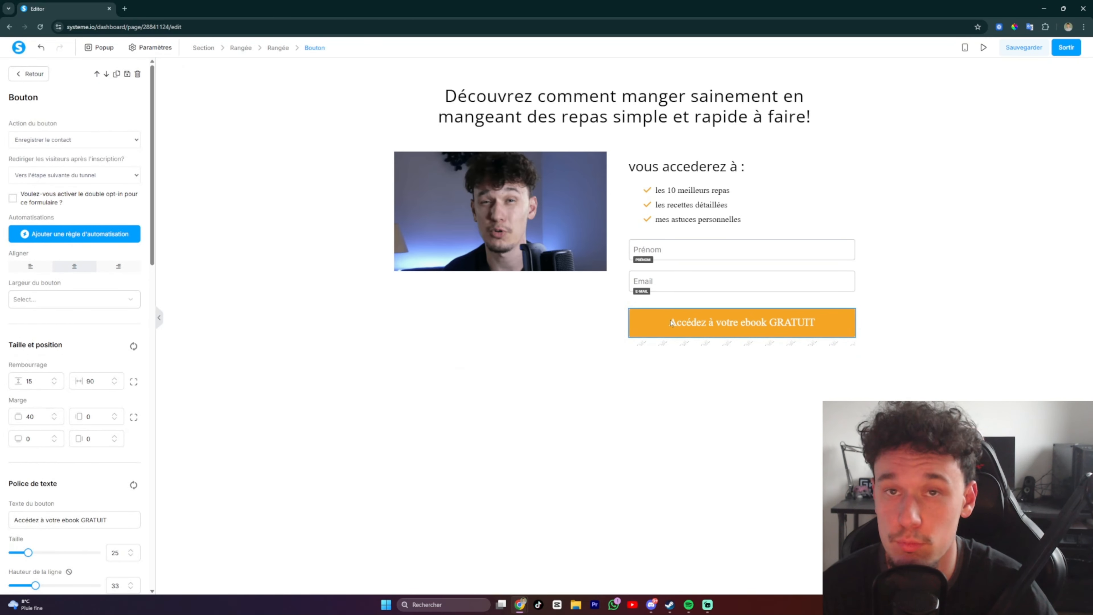
scroll(70, 400, down, 5)
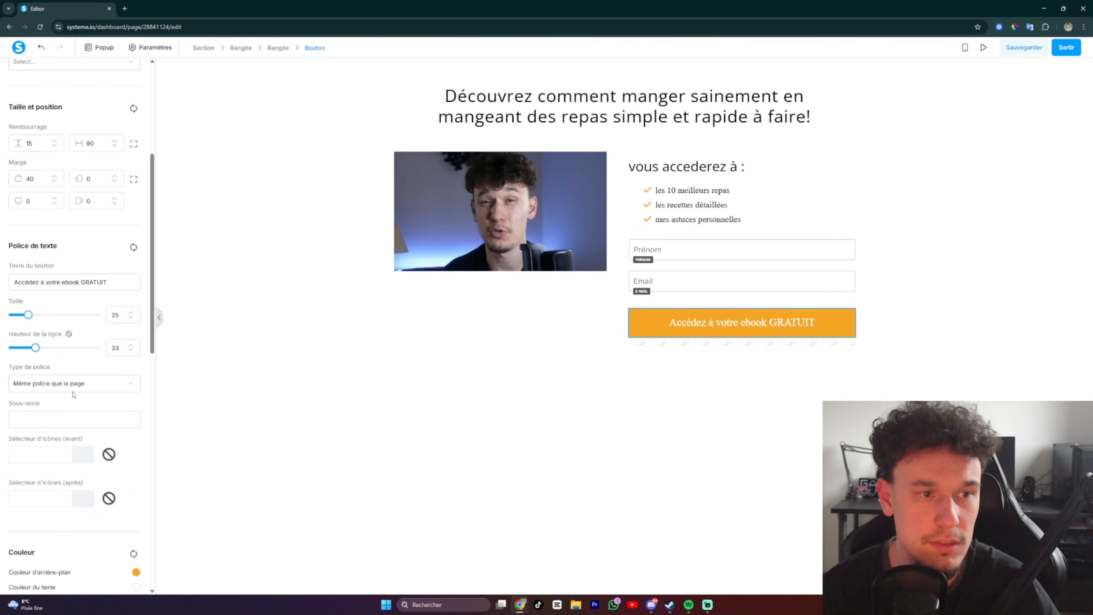
scroll(73, 394, down, 12)
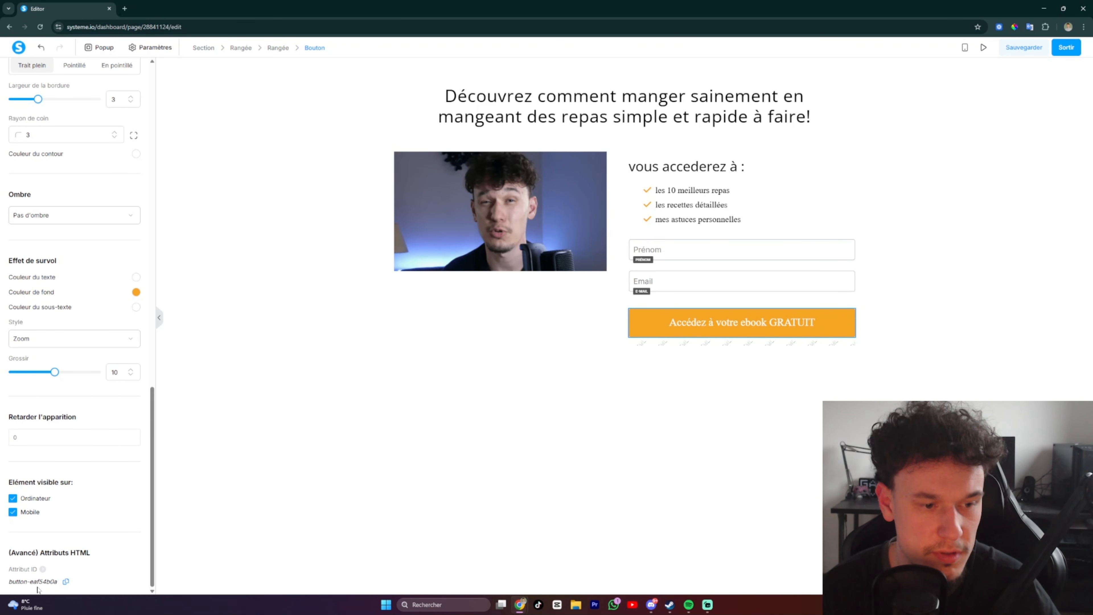
scroll(78, 190, up, 10)
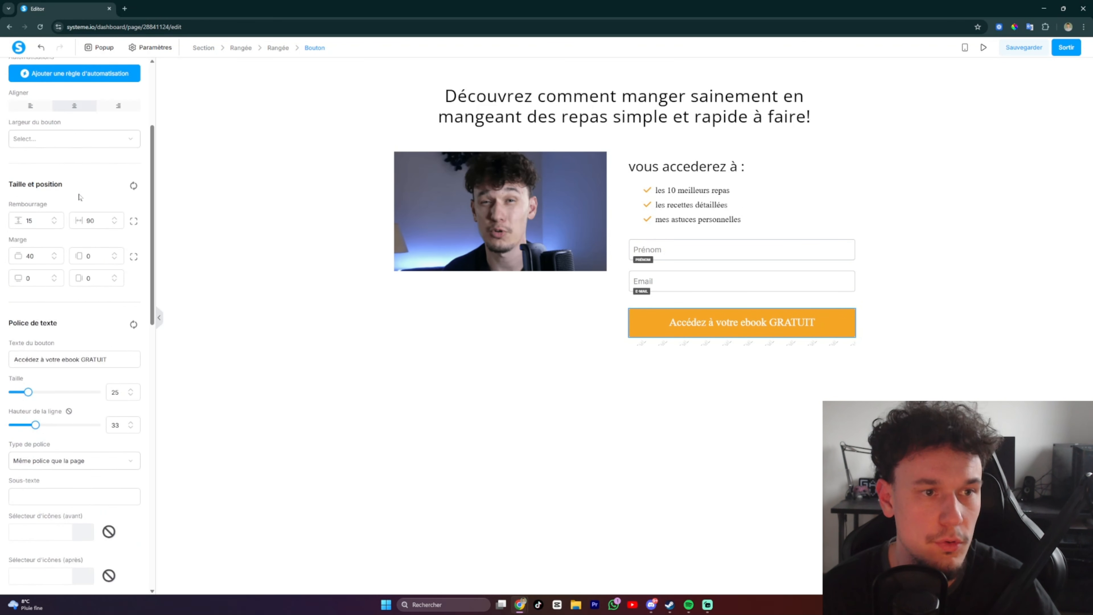
scroll(79, 198, up, 4)
click(468, 394)
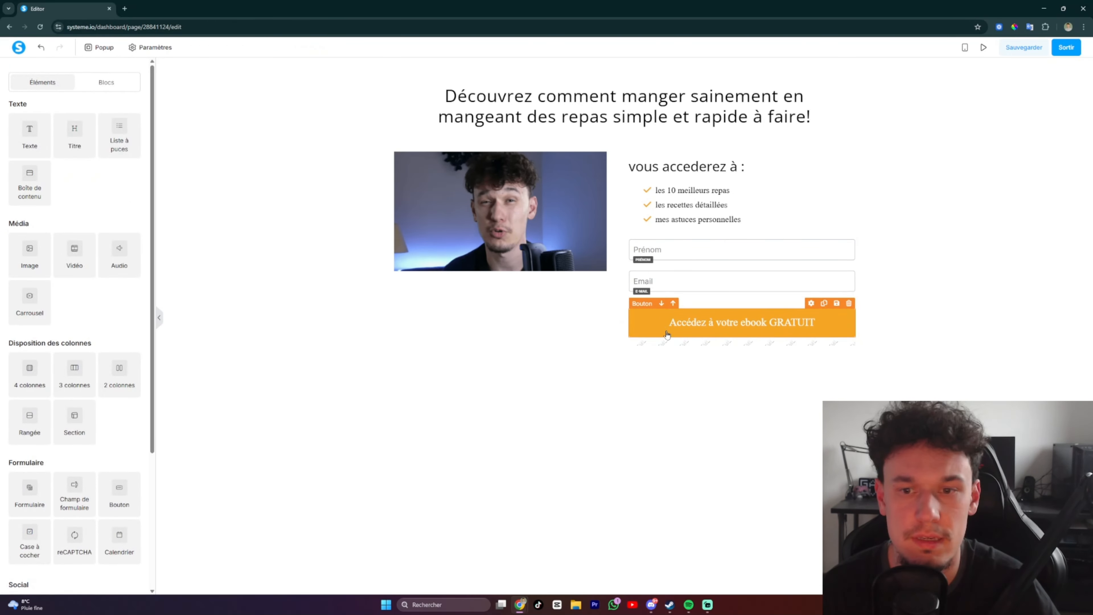
Step: Reopen the Code HTML element's code, try pasting the button ID after the flip selector, undo the paste, and save the code
click(667, 342)
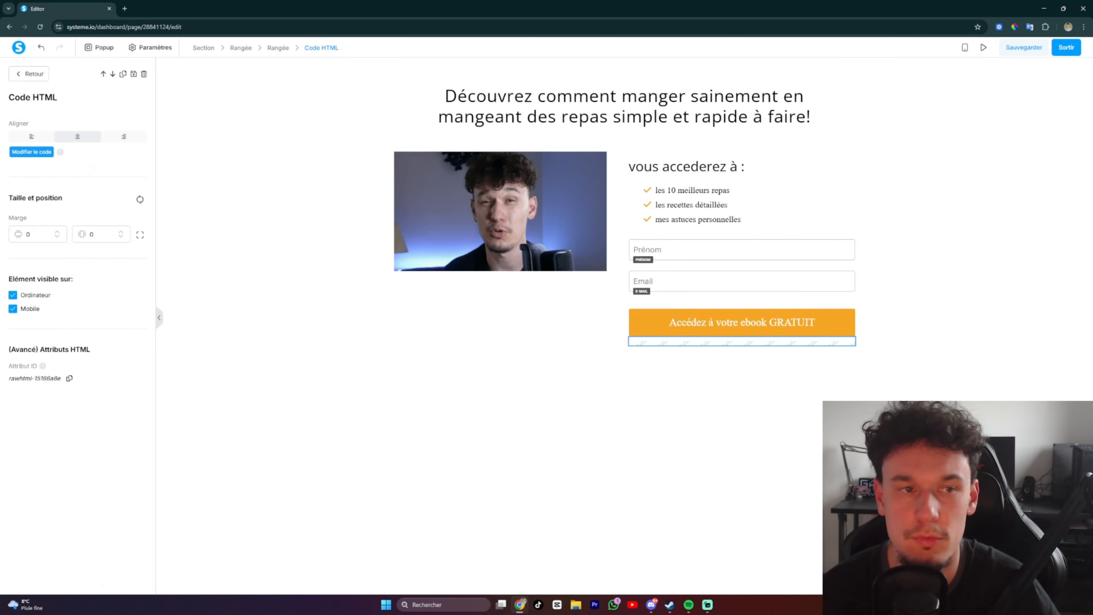
click(28, 152)
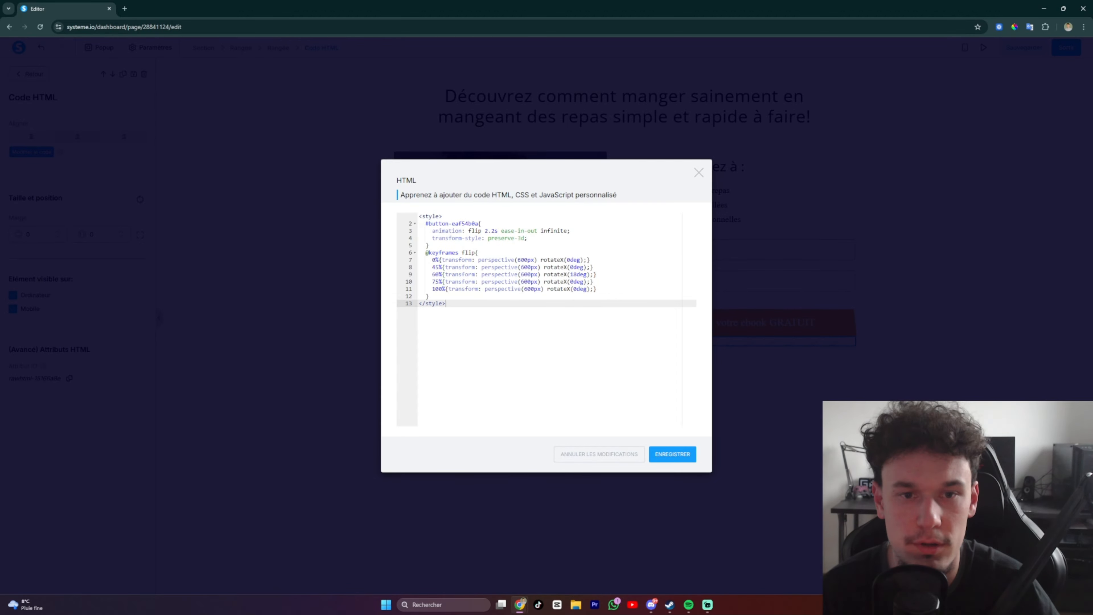
drag(425, 223, 475, 224)
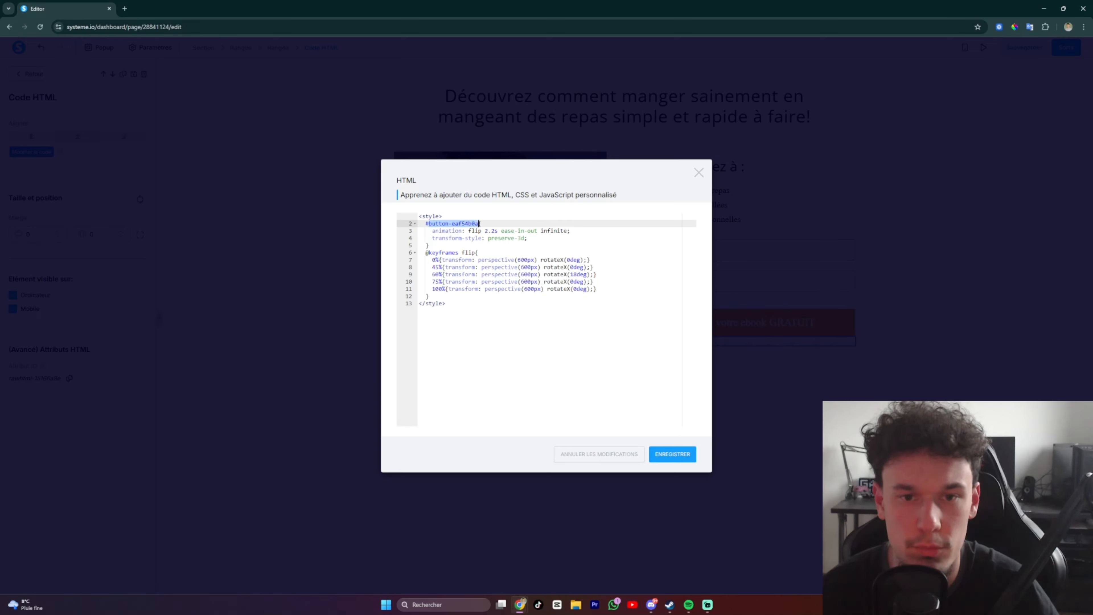
click(480, 223)
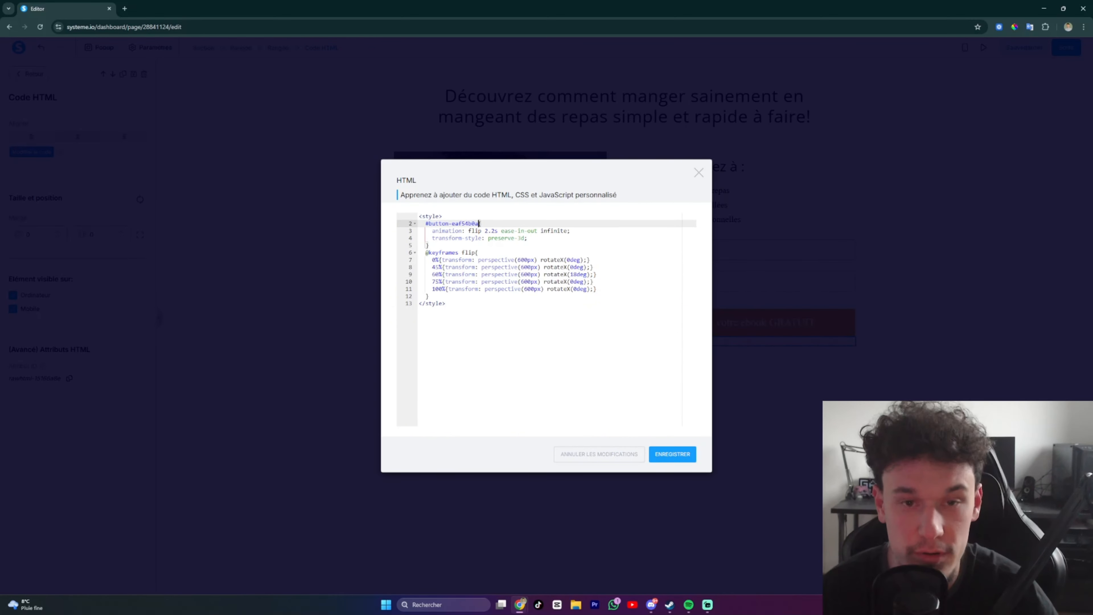
key(ctrl+v)
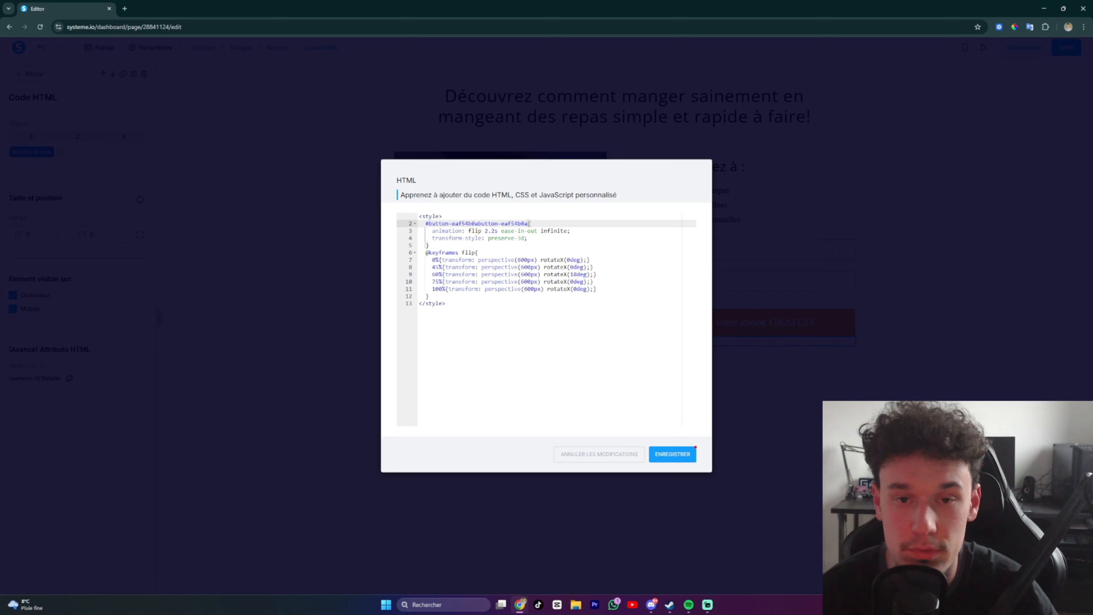
key(ctrl+z)
click(446, 304)
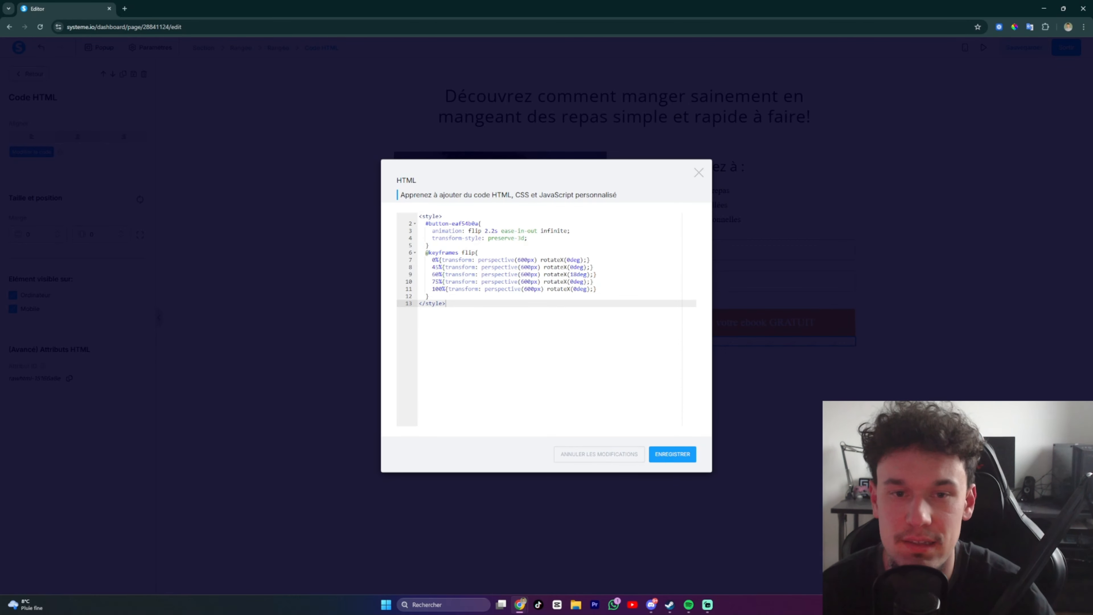
click(672, 454)
Step: Switch to ChatGPT and review the bounce example prompt and the generated button animation codes from pulse to glow
click(492, 486)
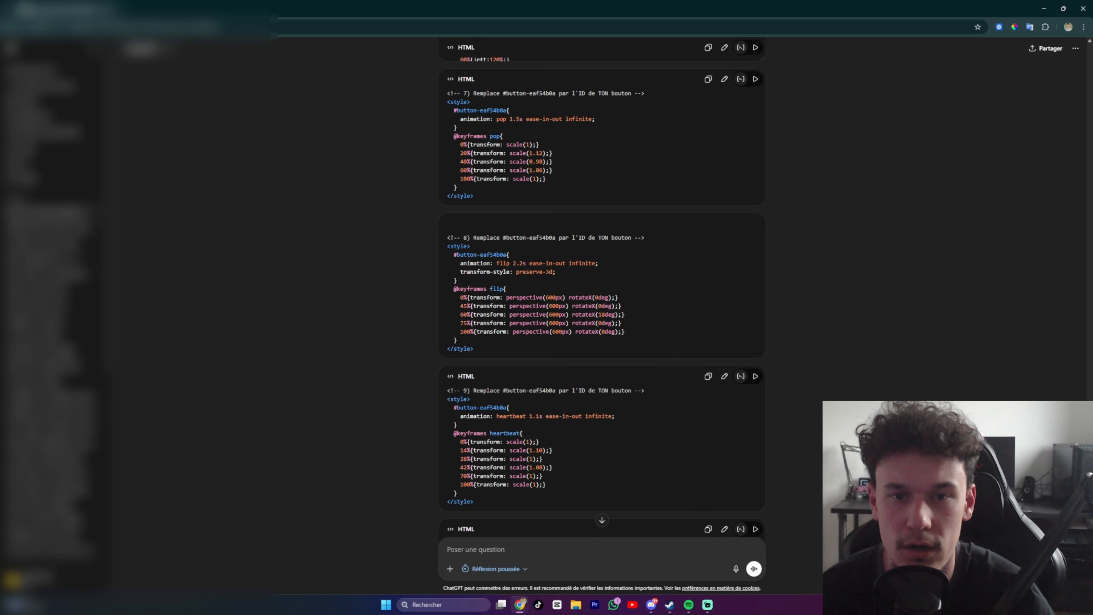
scroll(631, 334, up, 20)
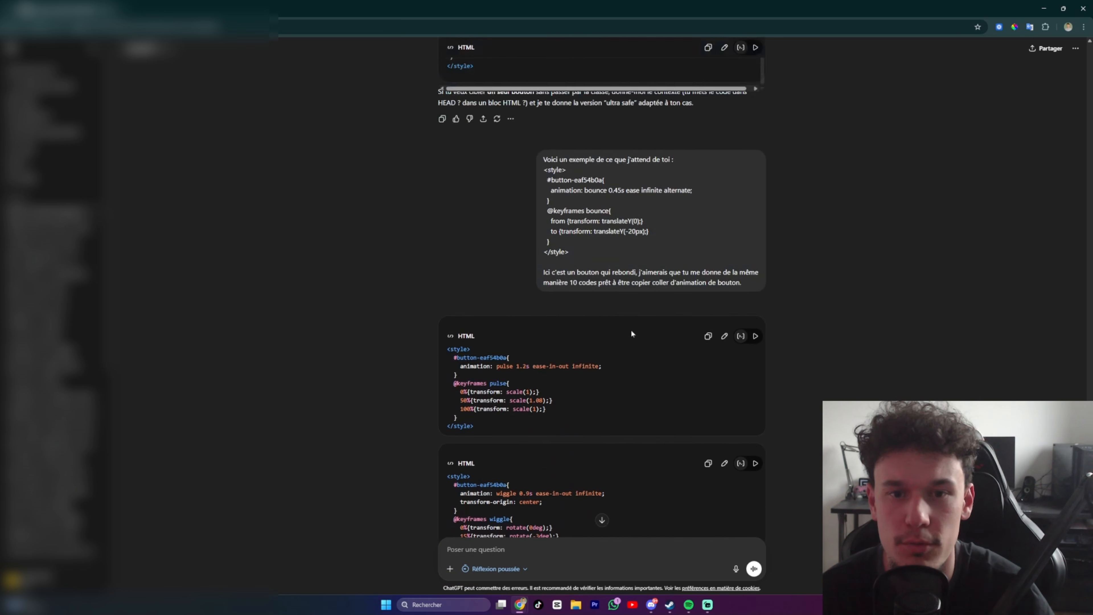
scroll(632, 334, down, 1)
scroll(630, 333, up, 1)
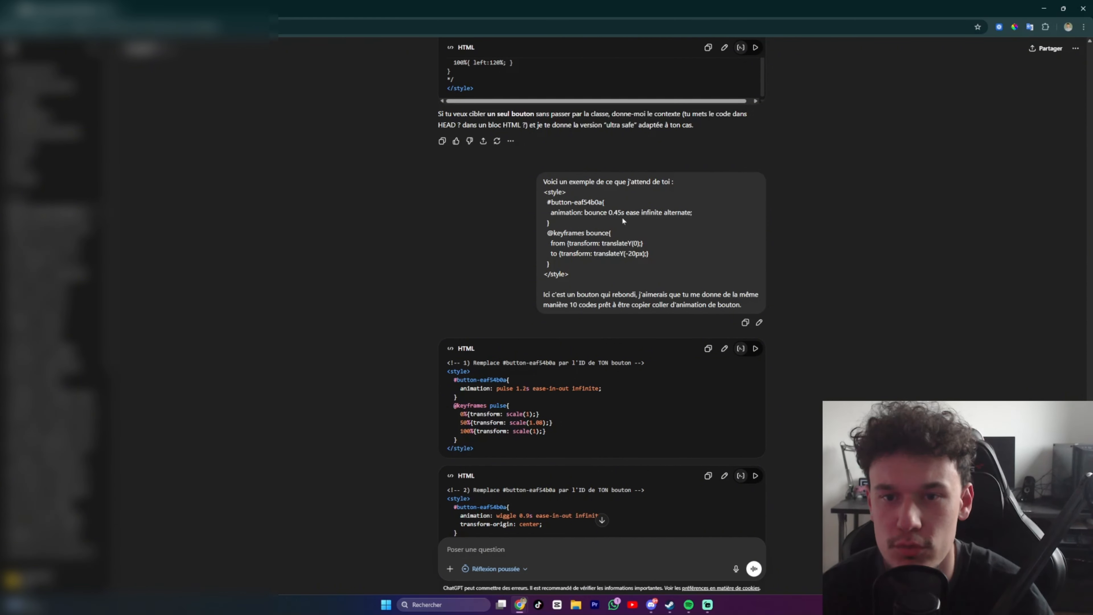
scroll(631, 334, down, 4)
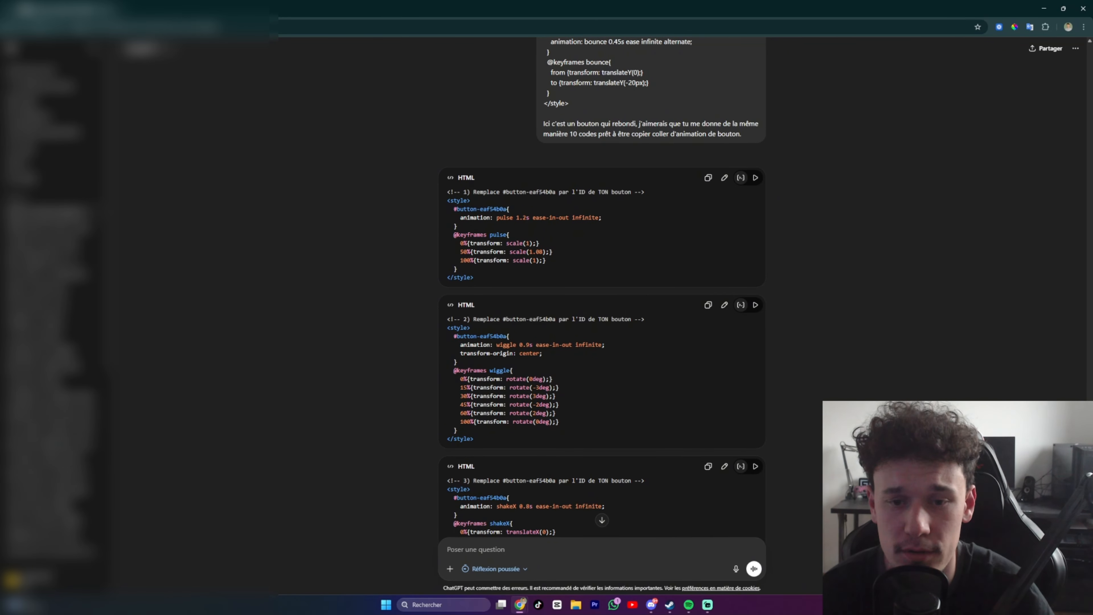
scroll(602, 284, down, 2)
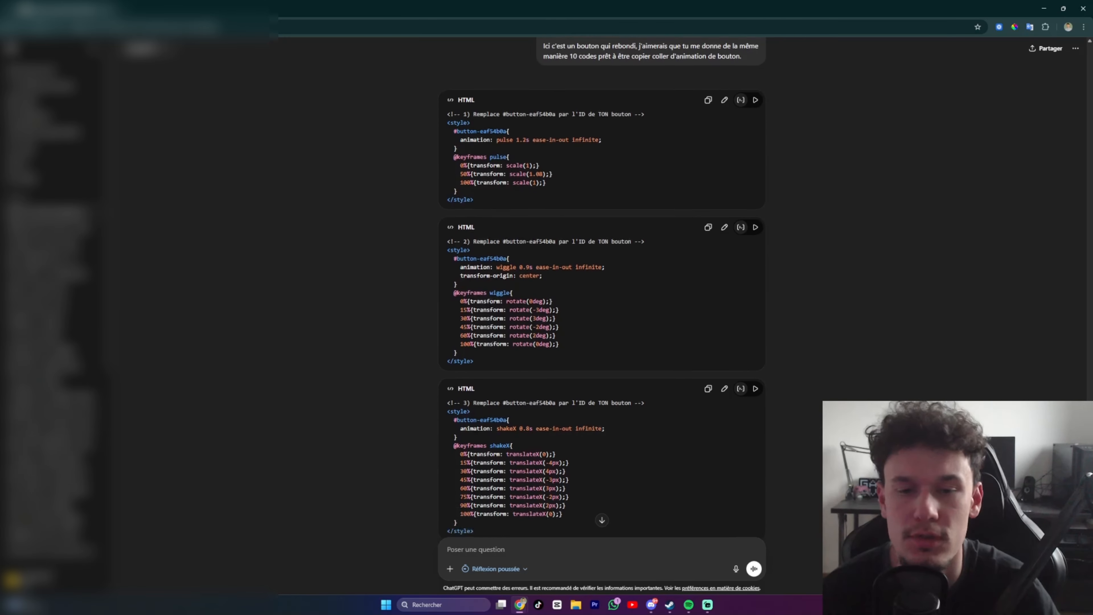
scroll(602, 284, down, 3)
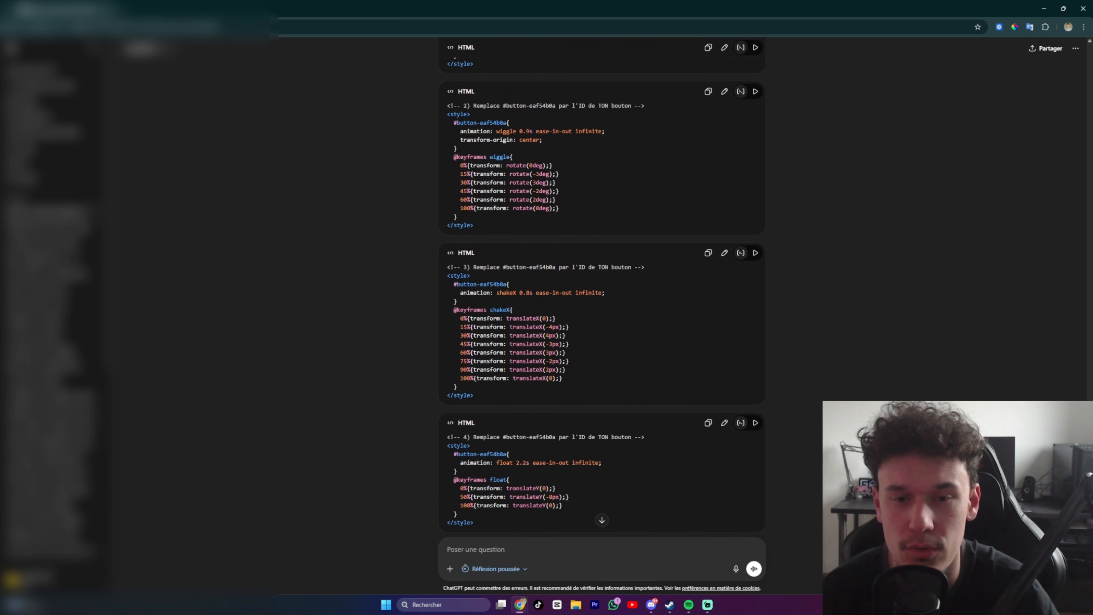
scroll(602, 284, down, 1)
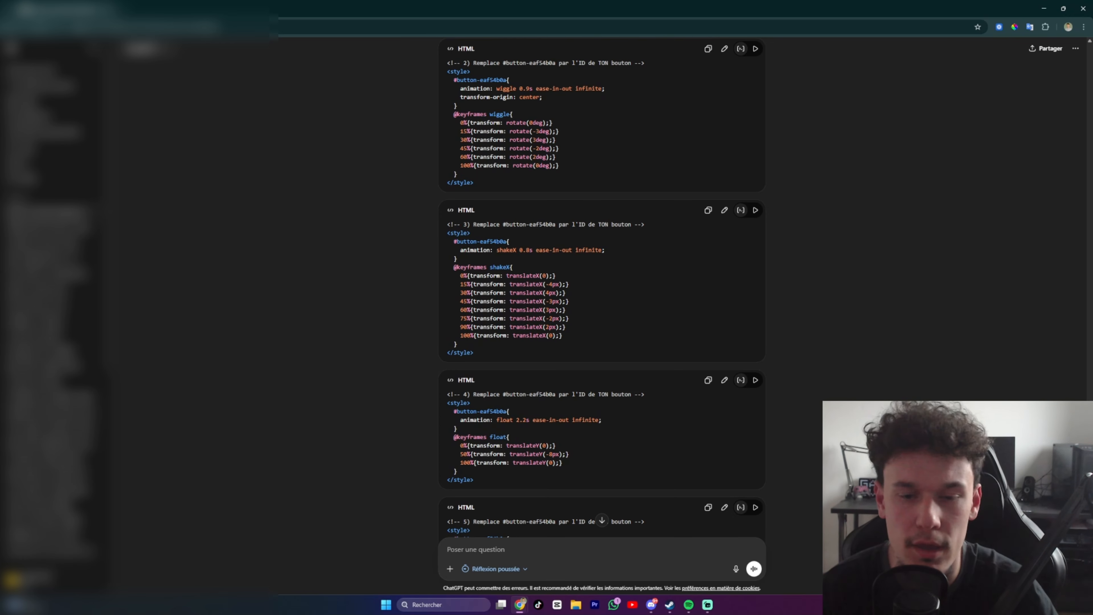
scroll(601, 284, down, 1)
scroll(602, 284, down, 3)
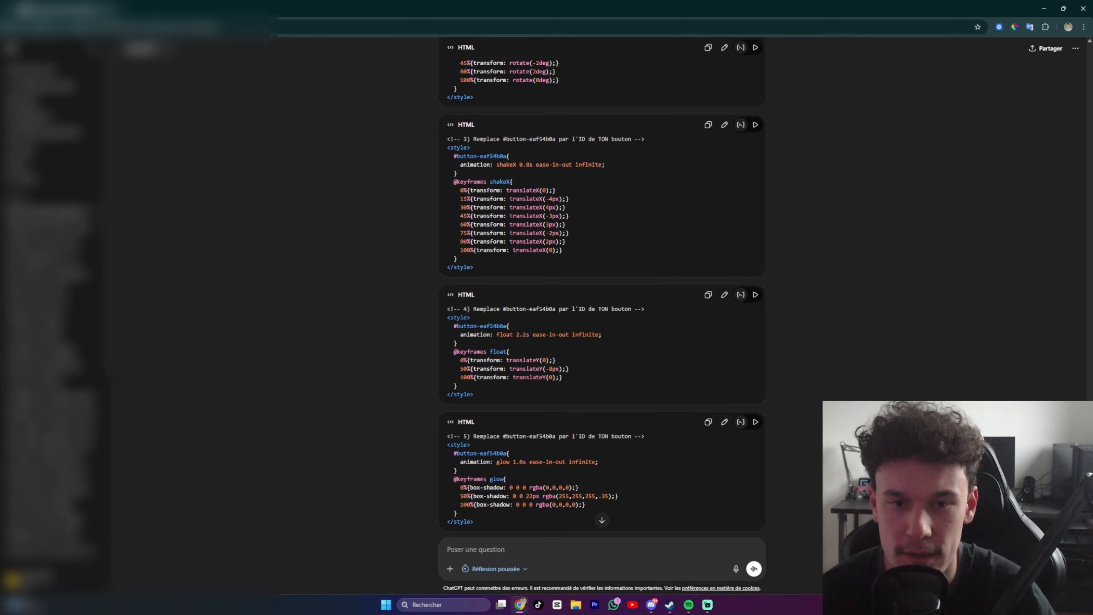
Step: Highlight the ID replacement comment and the #button-eaf54b0a selector in the float code, and return to the page editor
drag(483, 309, 604, 309)
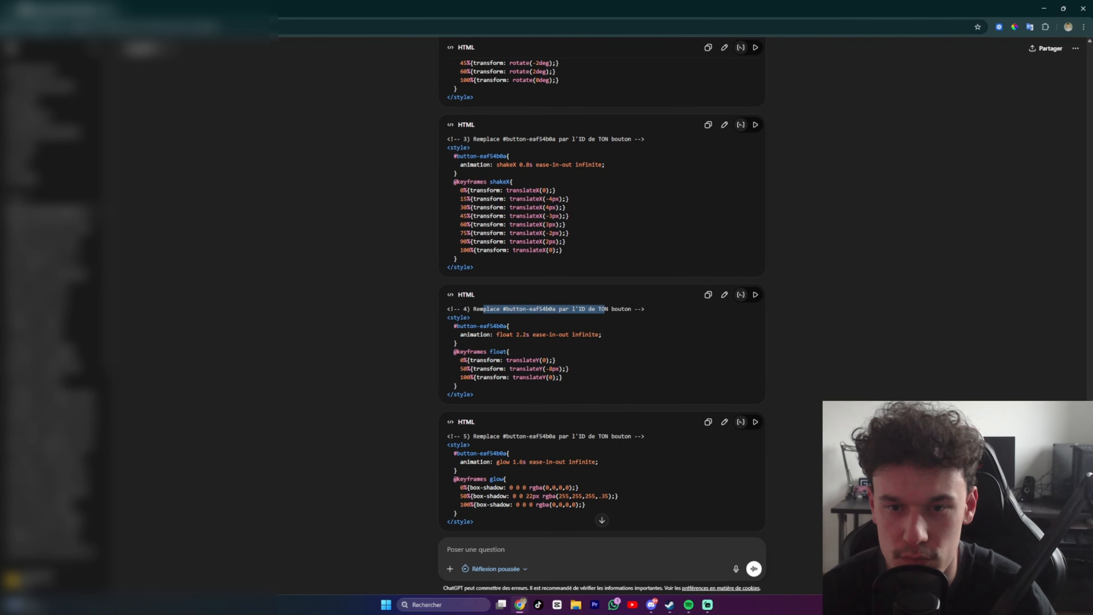
click(604, 310)
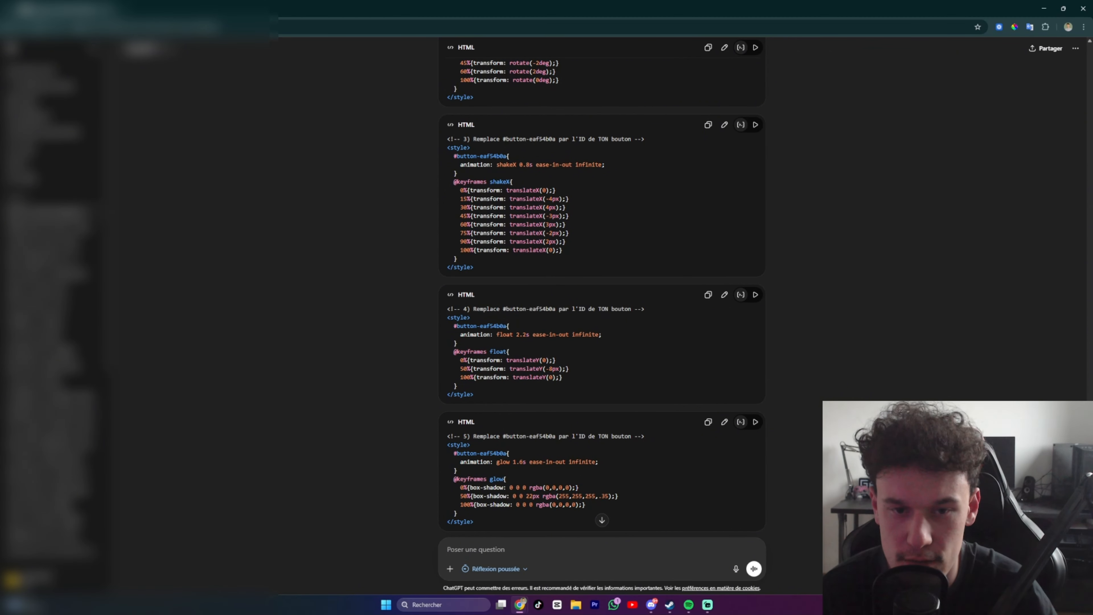
drag(456, 326, 504, 326)
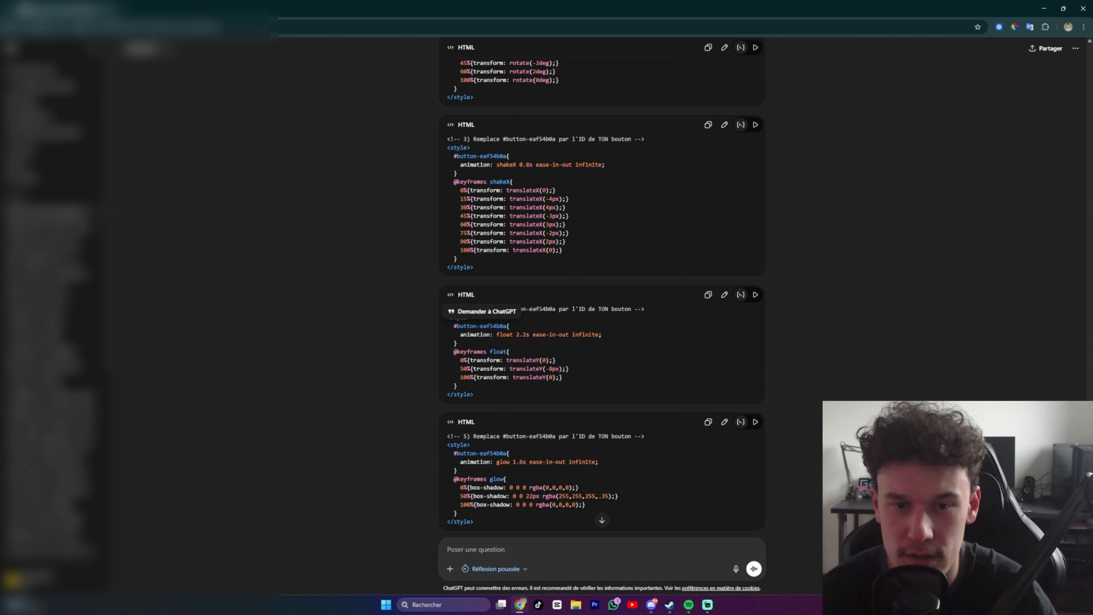
click(1043, 8)
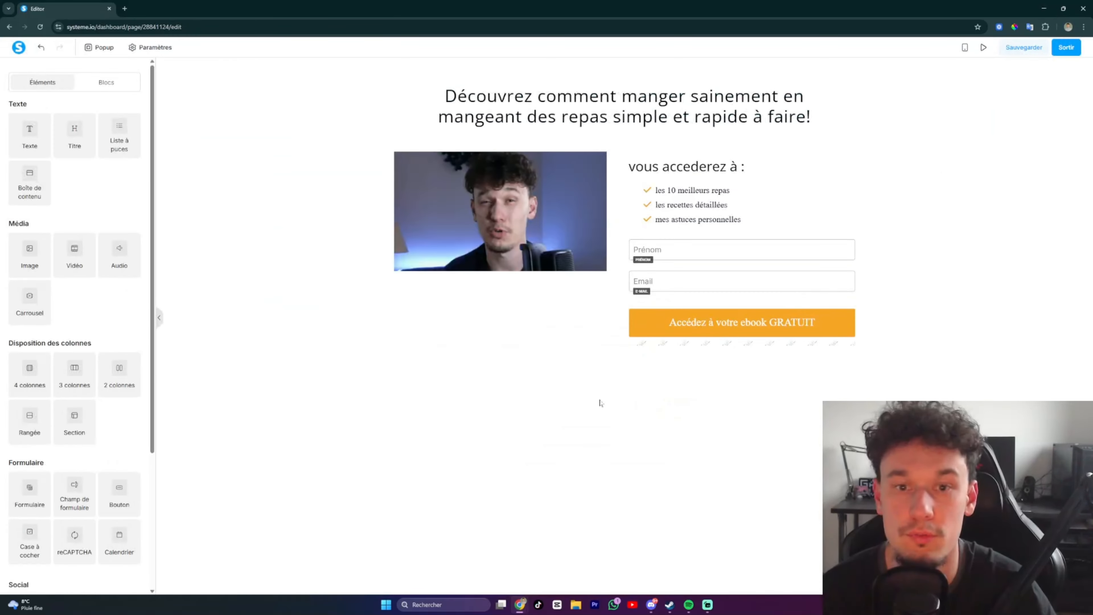
Step: Exit the optin page editor and open the funnel's "page de vente" for editing
click(863, 234)
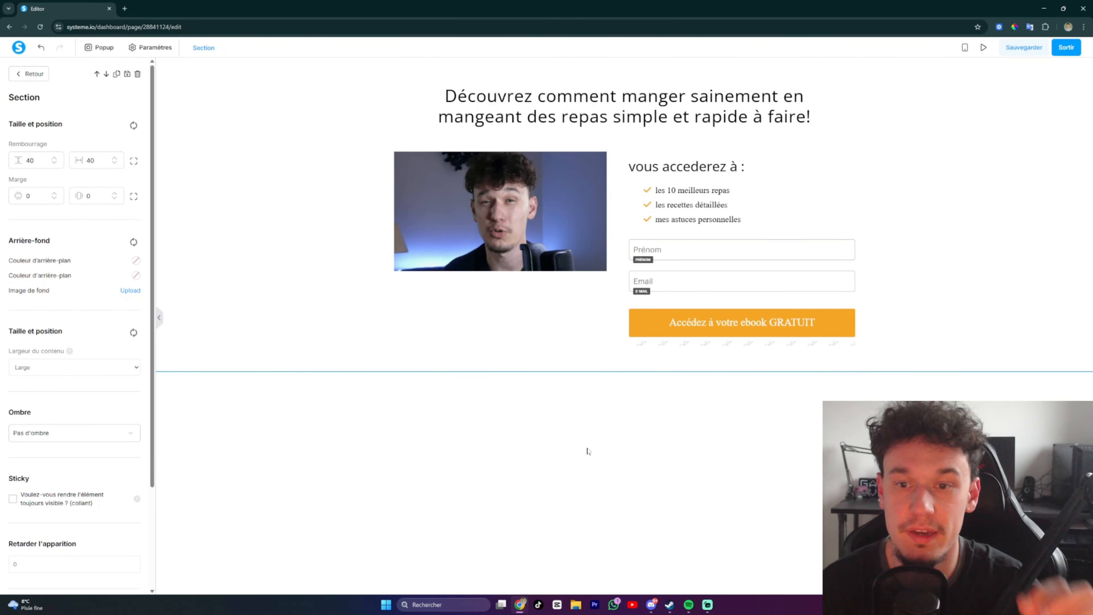
click(1068, 48)
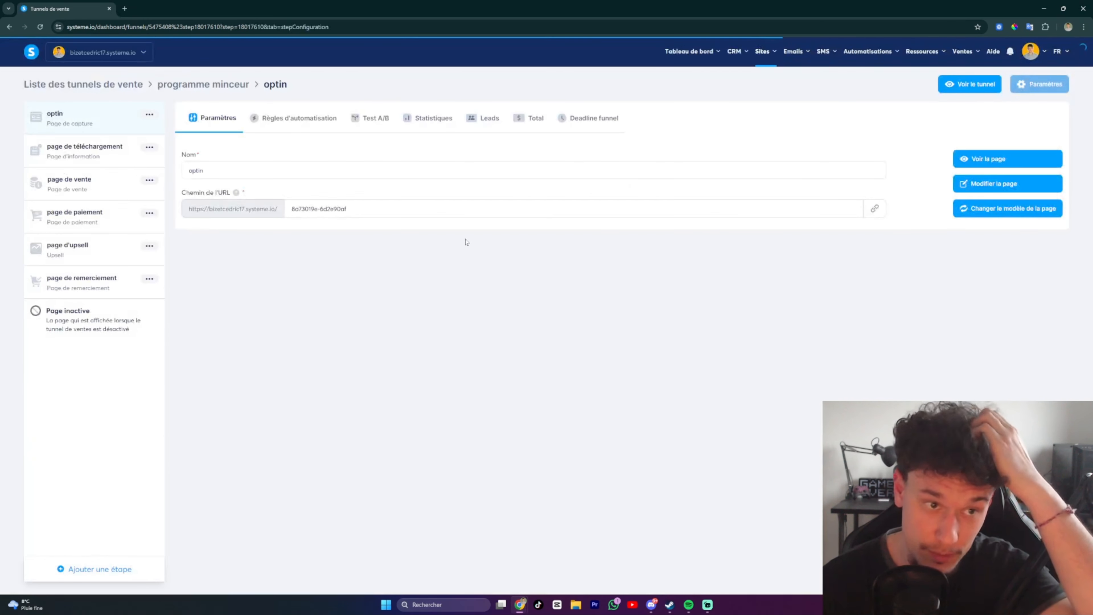
click(72, 184)
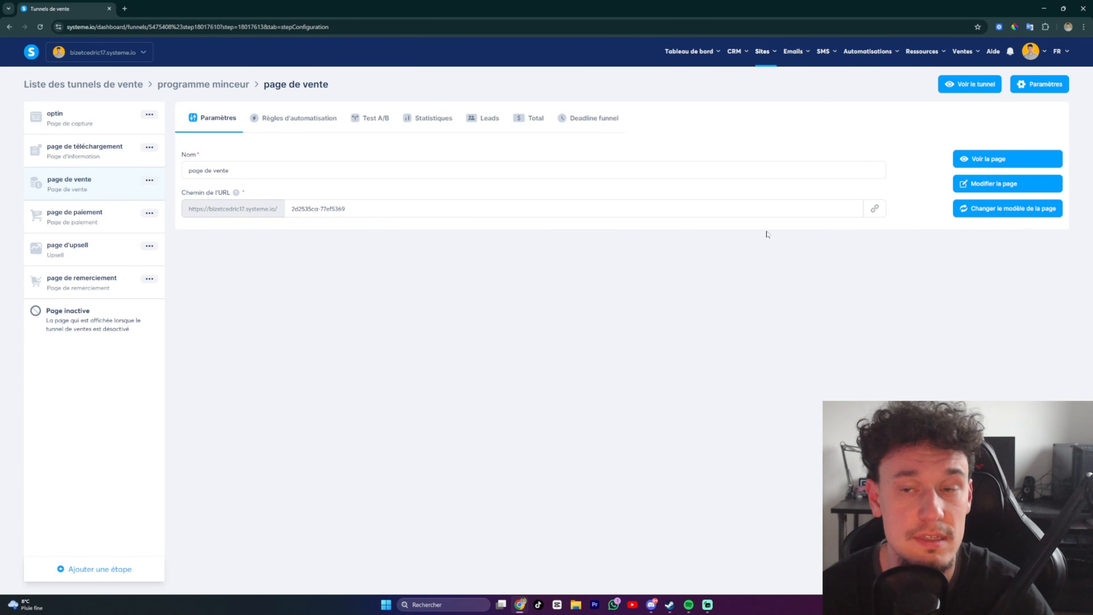
click(994, 184)
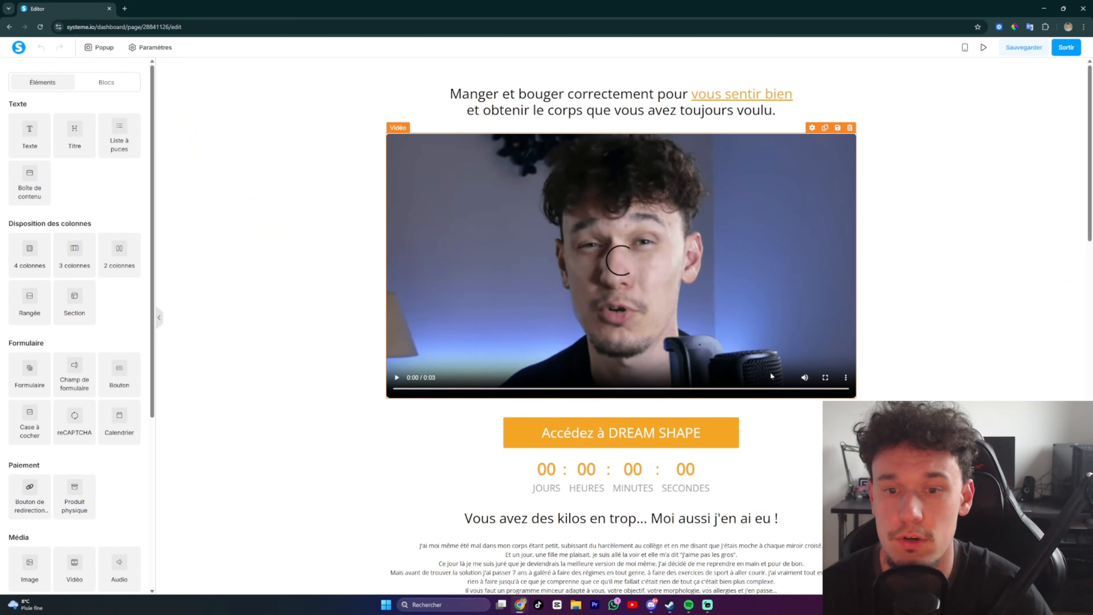
Step: Add a Code HTML element directly below the "Accédez à DREAM SHAPE" button and open its code
scroll(770, 371, down, 1)
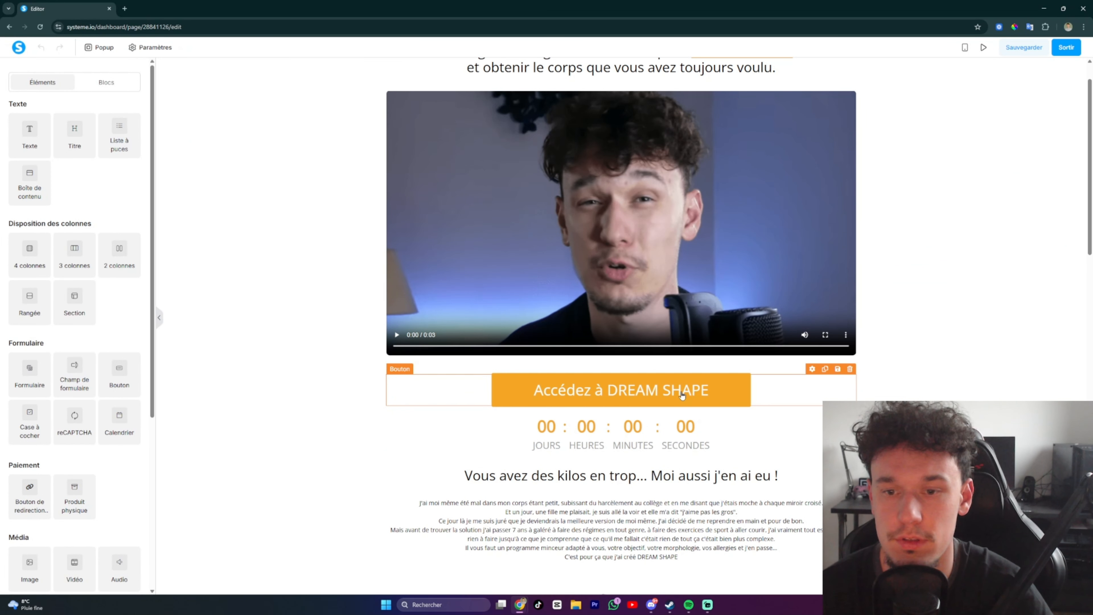
scroll(81, 434, down, 6)
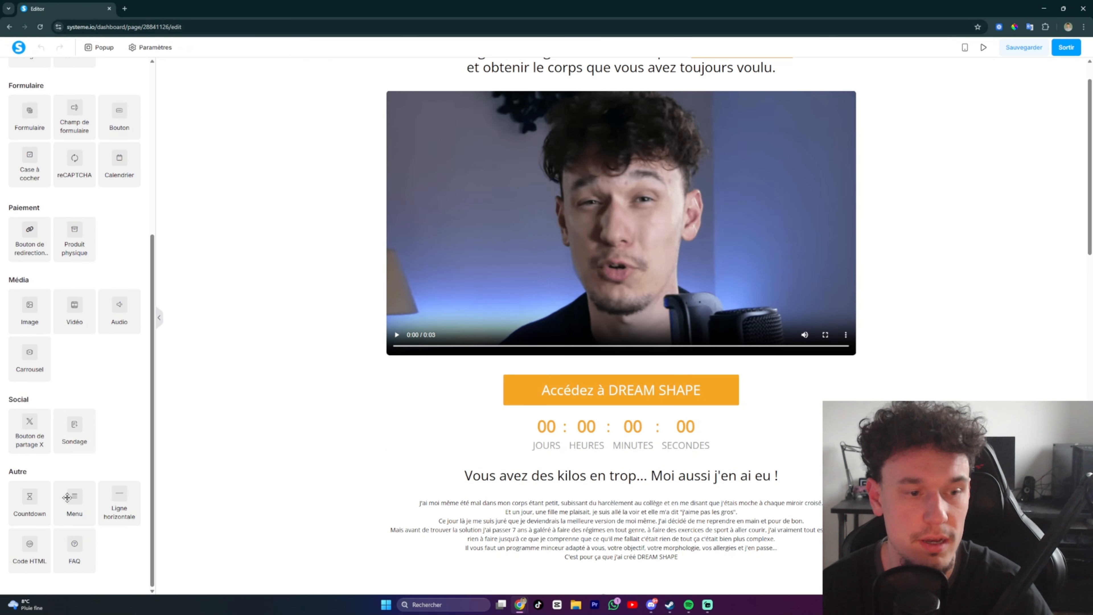
drag(28, 555, 611, 415)
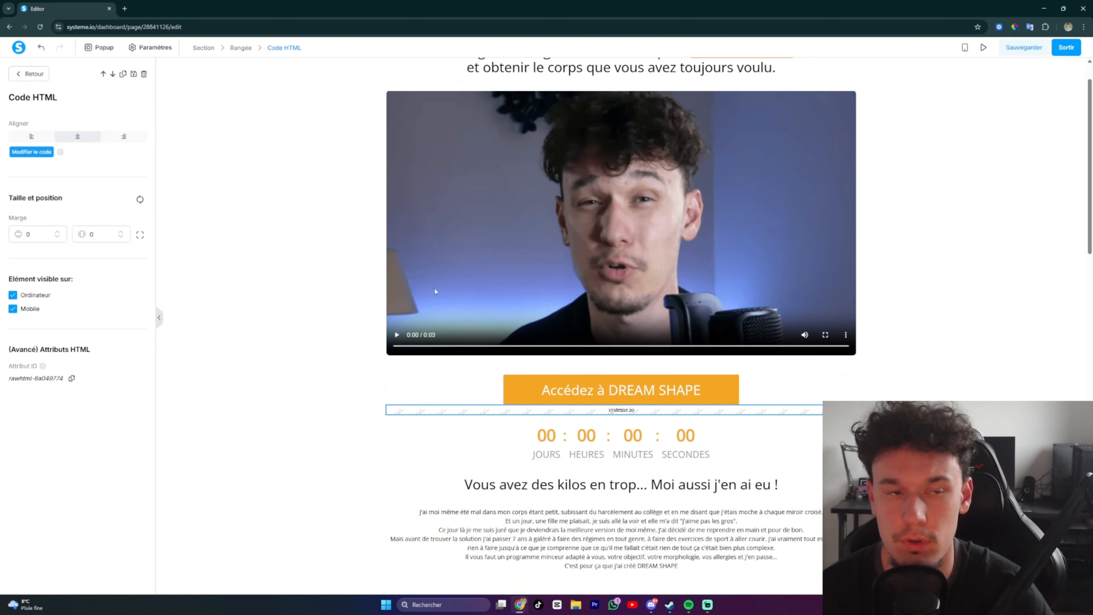
click(33, 152)
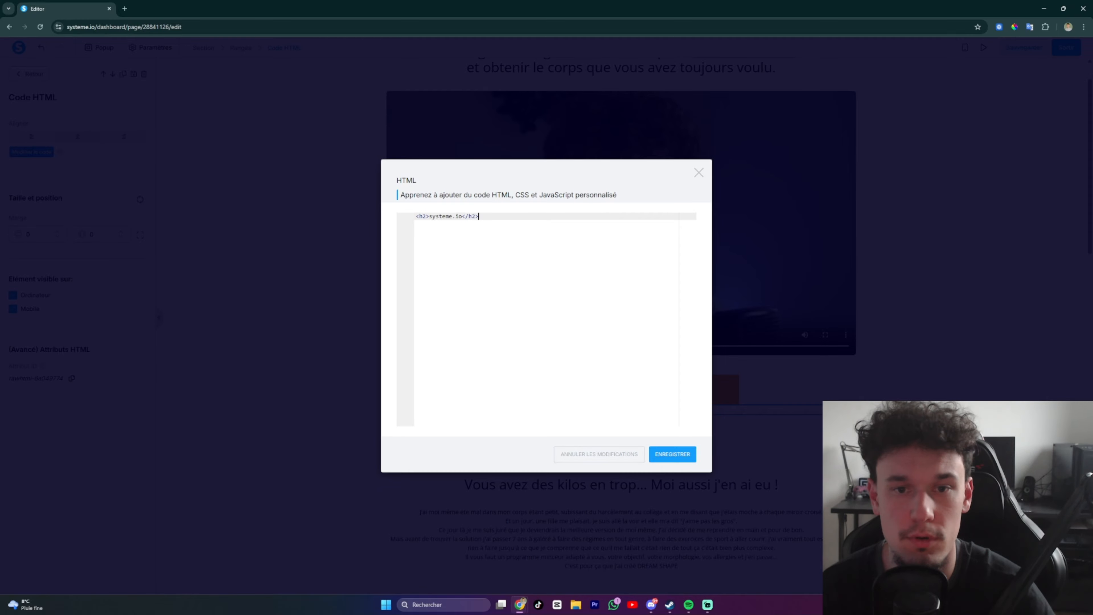
drag(479, 215, 416, 217)
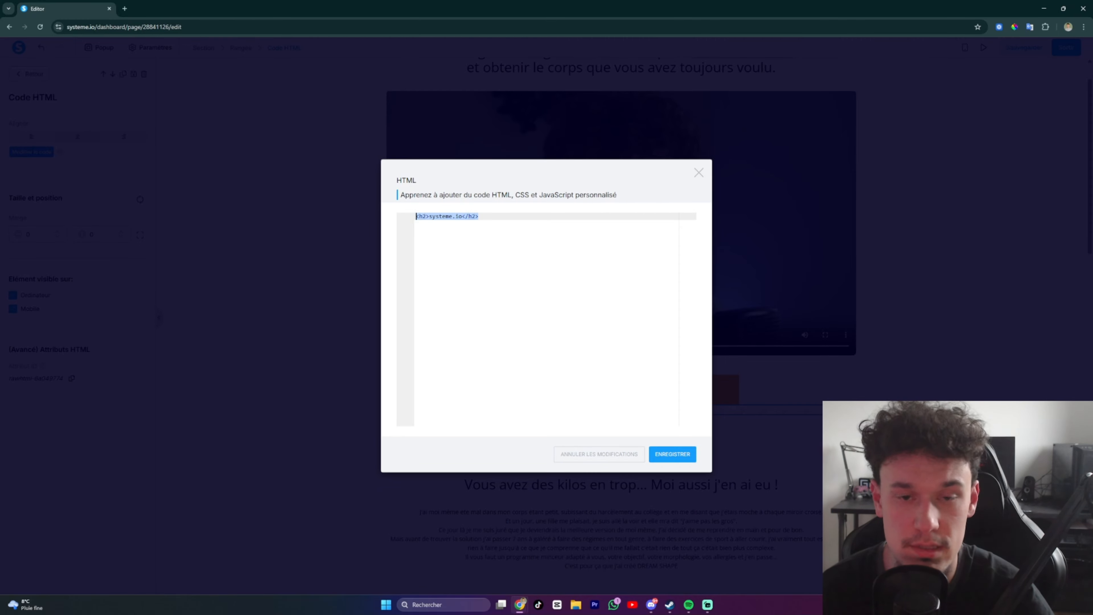
text(button-eaf54b0a)
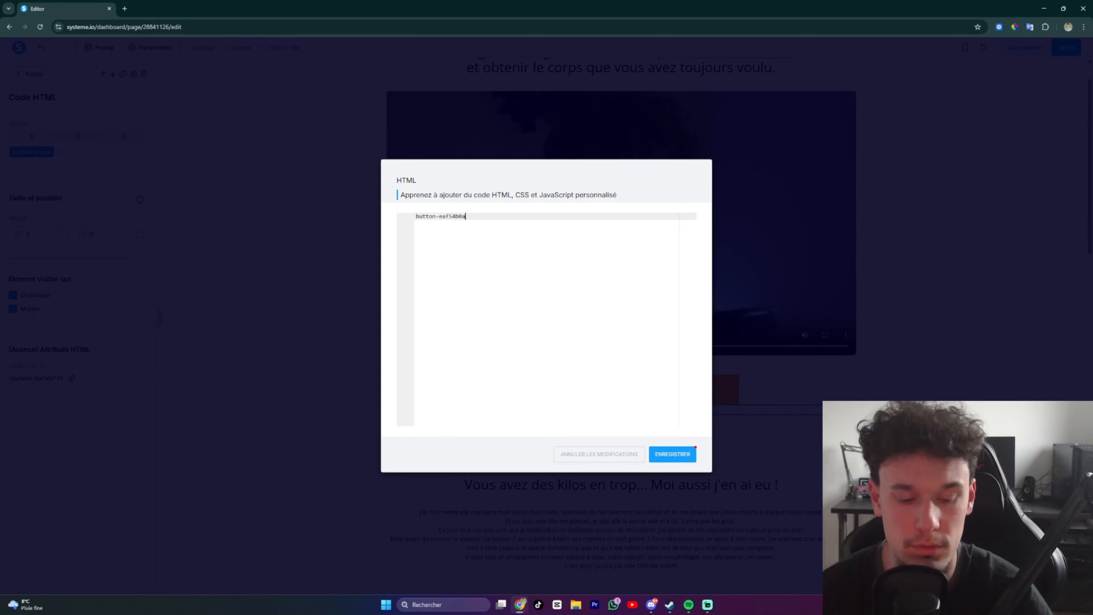
key(ctrl+z)
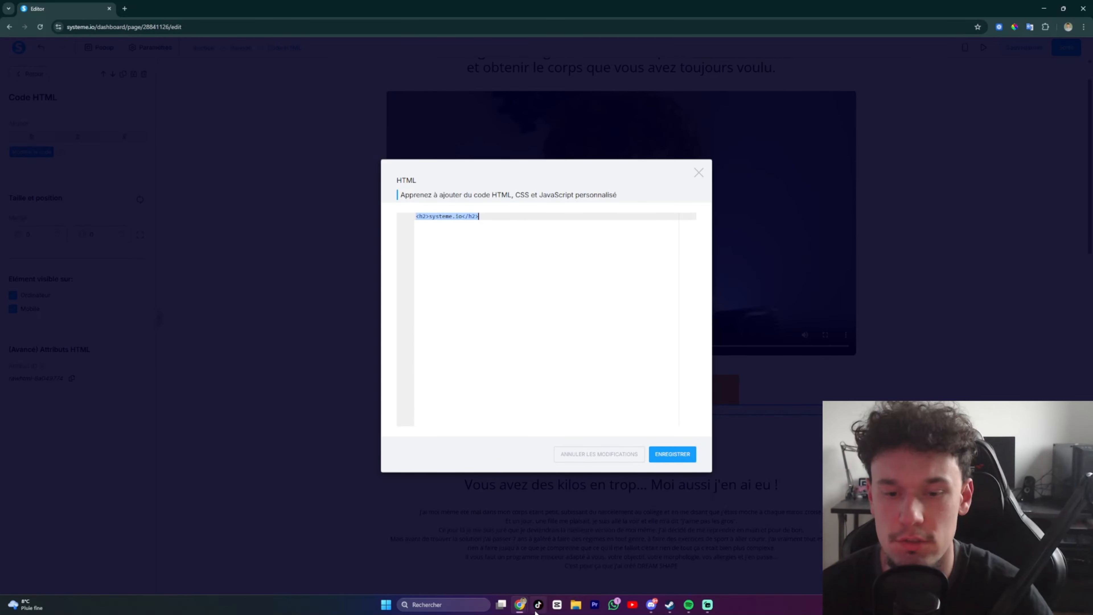
Step: Switch to ChatGPT and copy the shakeX 0.8s animation code from <style> to </style>
mouse_move(521, 604)
click(561, 572)
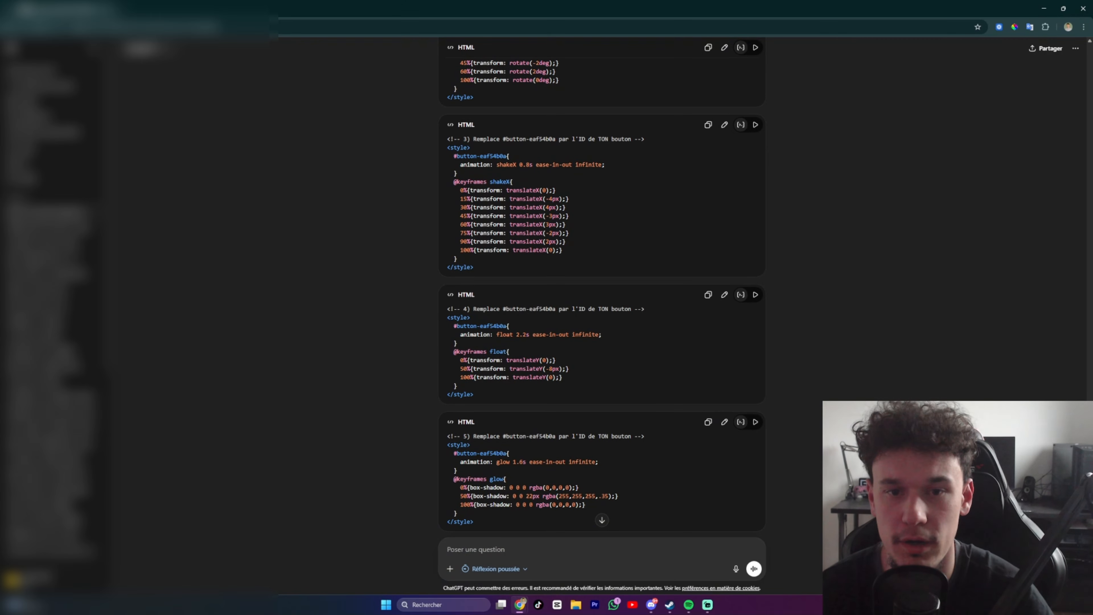
drag(474, 267, 448, 147)
key(ctrl+c)
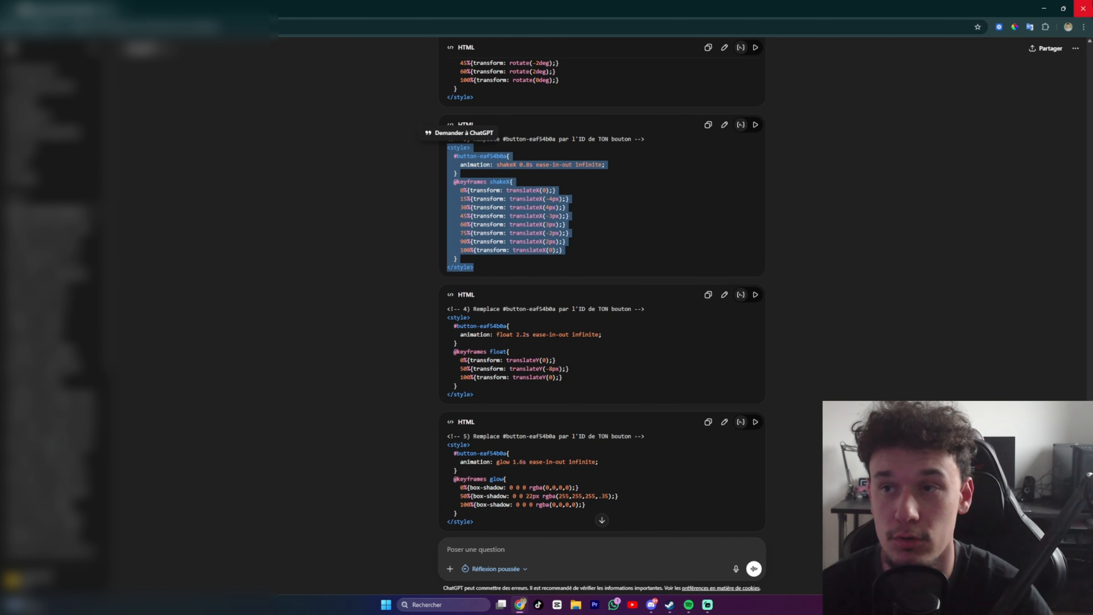
Step: Replace the new Code HTML element's default code with the copied shakeX 0.8s animation, save it, and deselect the element
click(1043, 8)
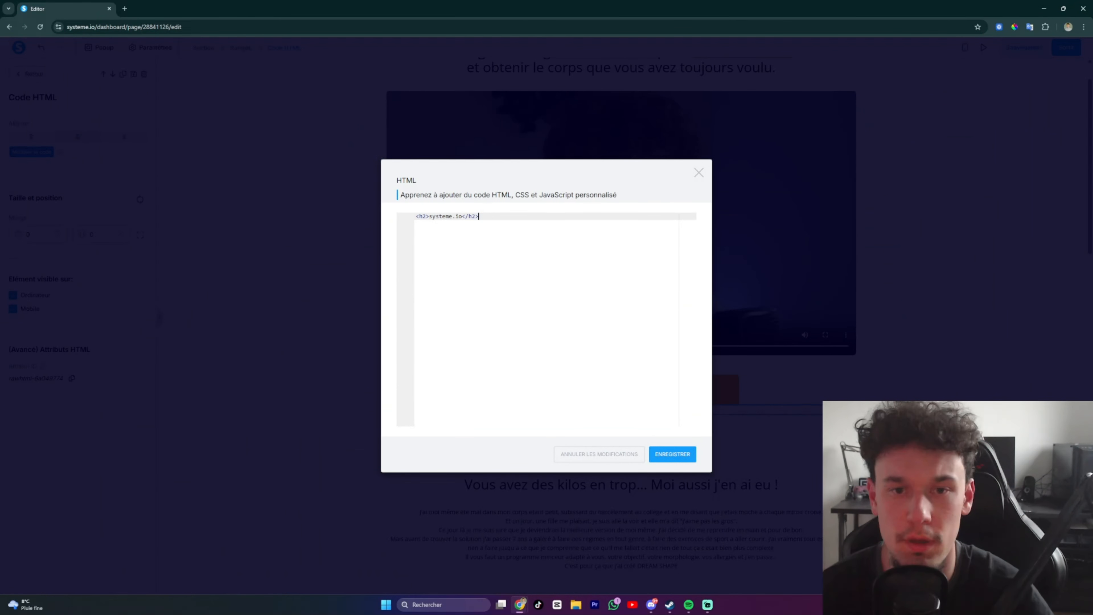
key(ctrl+a)
key(ctrl+v)
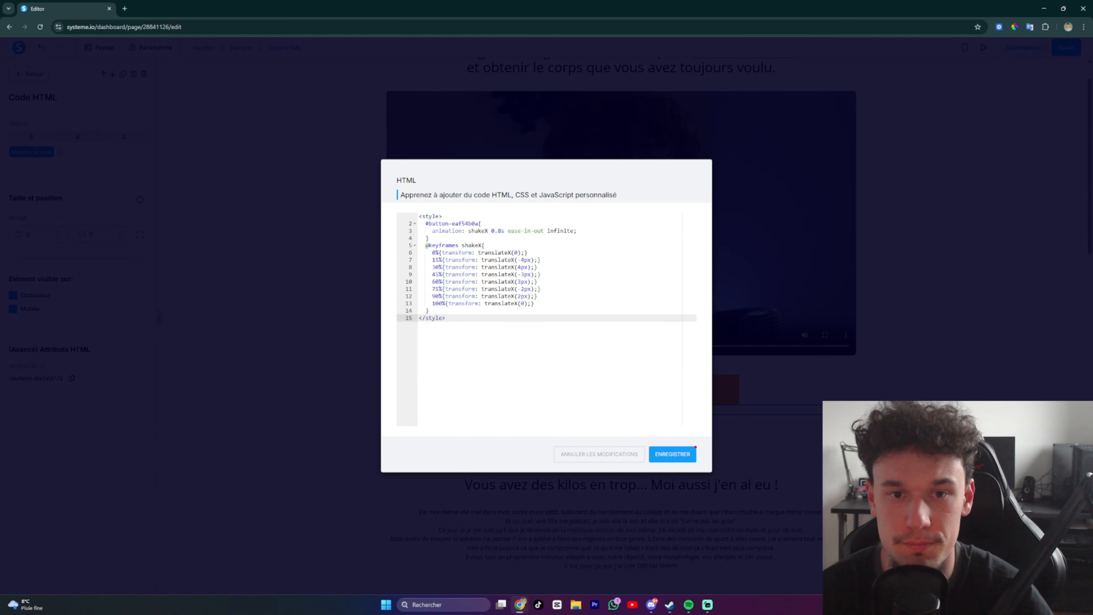
click(677, 456)
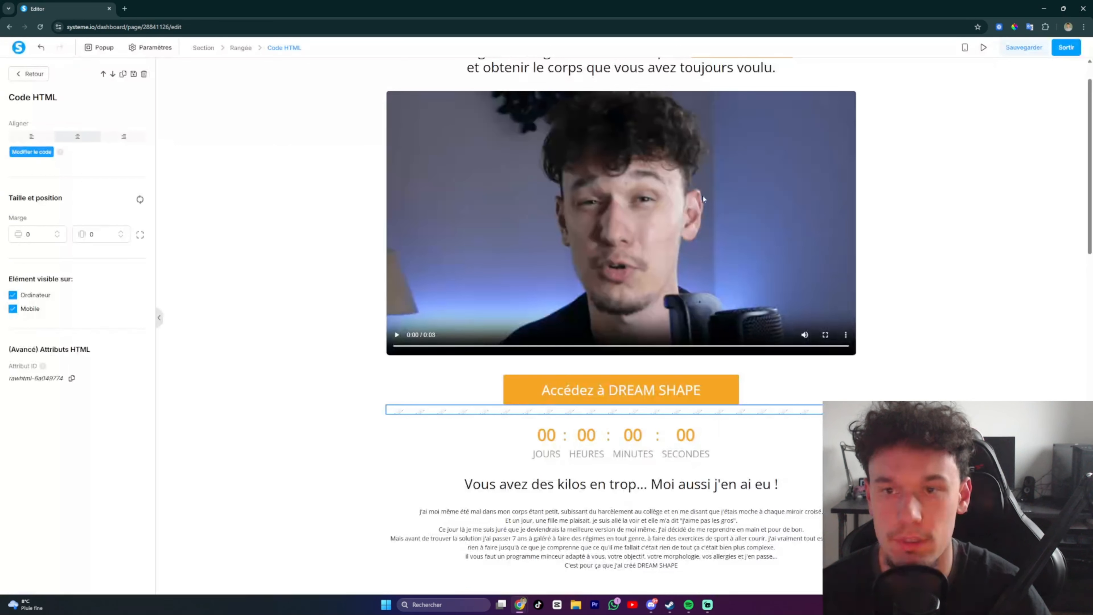
click(932, 374)
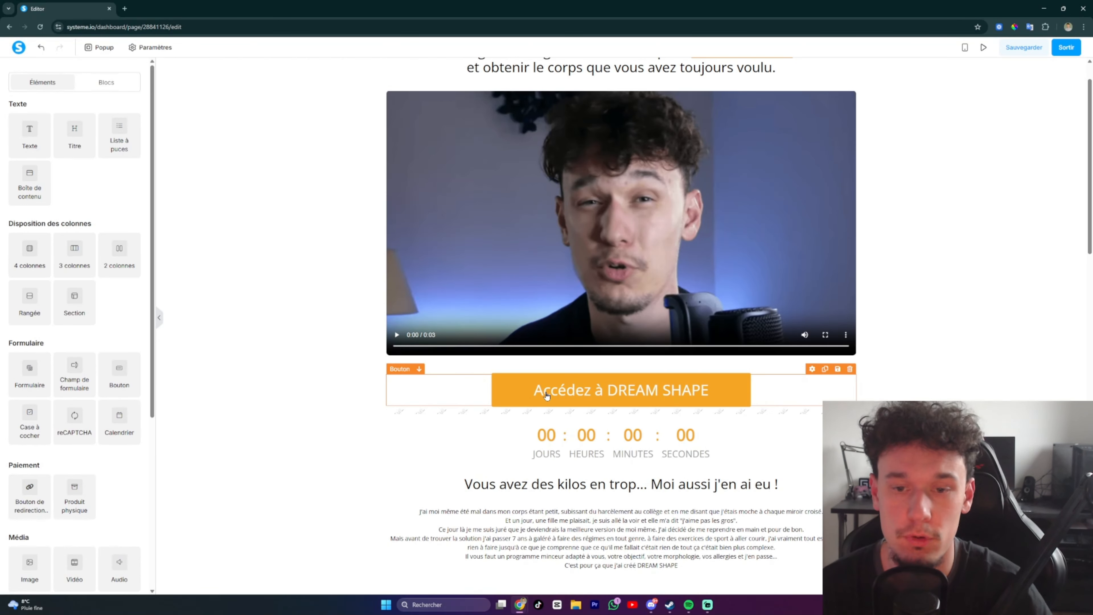
Step: Copy the HTML ID attribute of the "Accédez à DREAM SHAPE" button
click(567, 389)
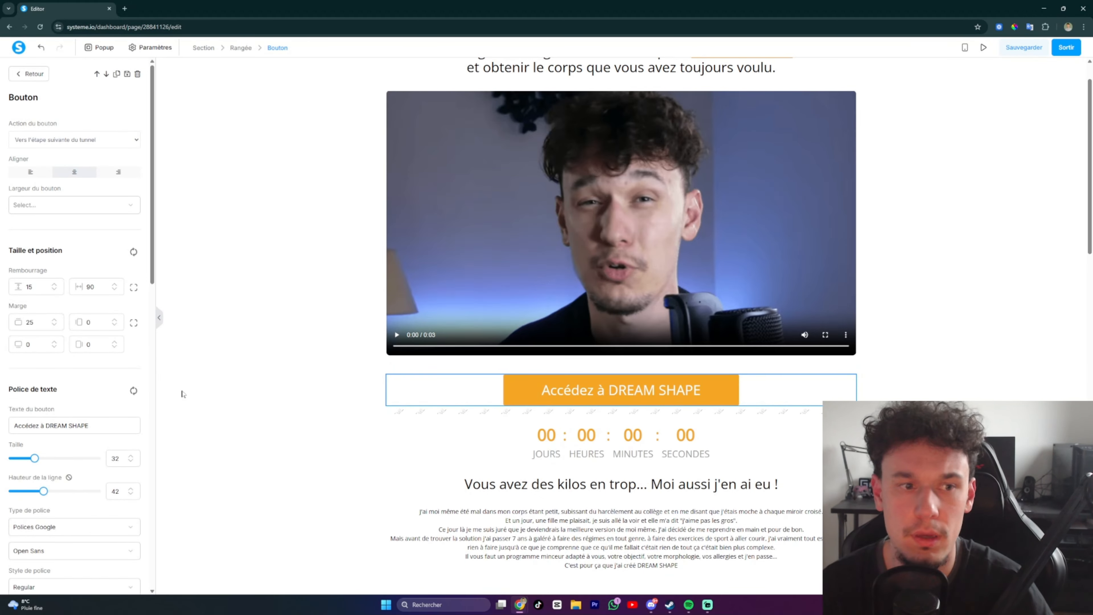
scroll(79, 394, down, 8)
scroll(79, 393, down, 9)
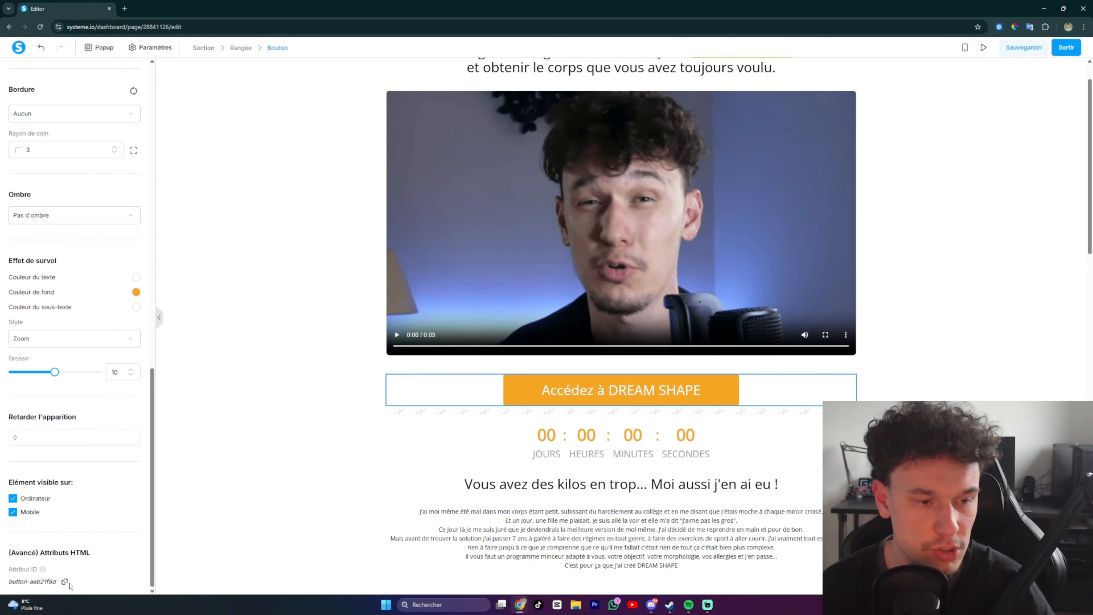
Step: Replace the button ID in the shakeX code of the Code HTML element below the button with button-aeb21f8d and save the code
click(590, 413)
click(591, 412)
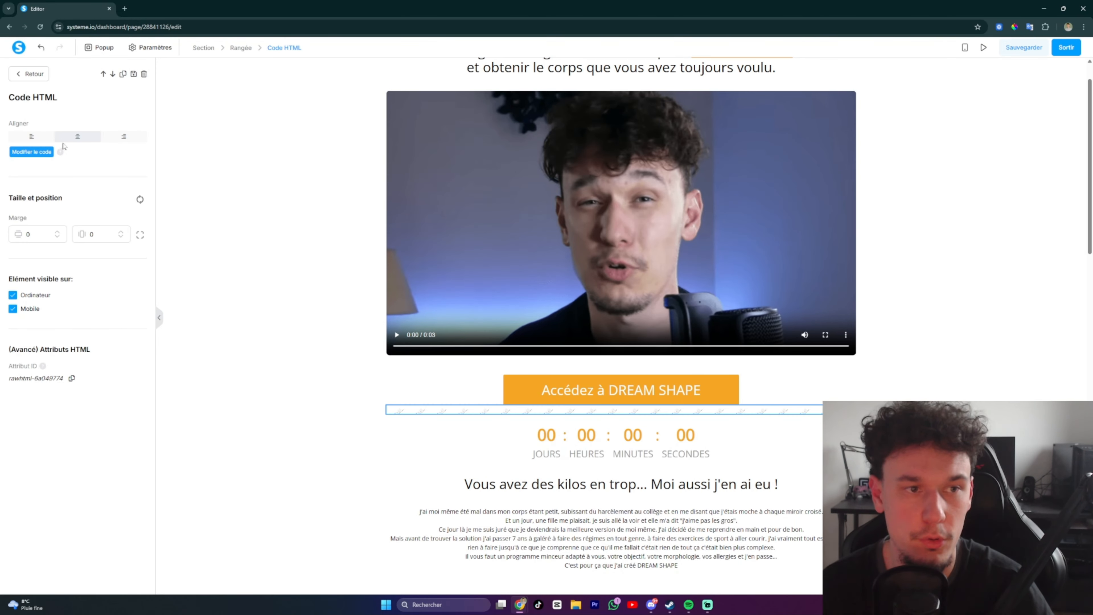
click(34, 153)
drag(425, 223, 478, 223)
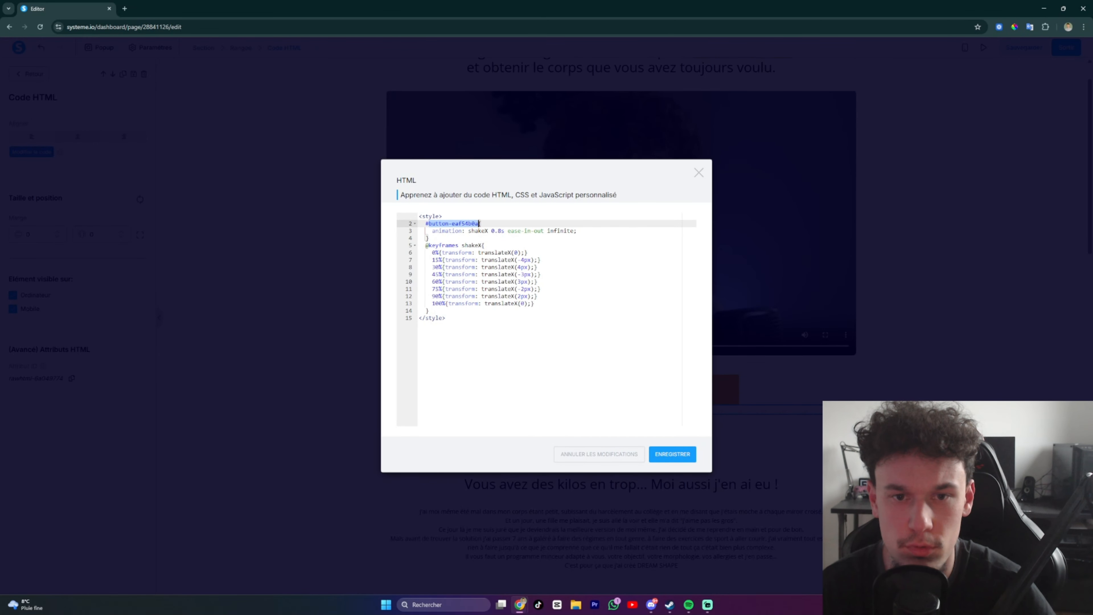
text(#button-aeb21f8d)
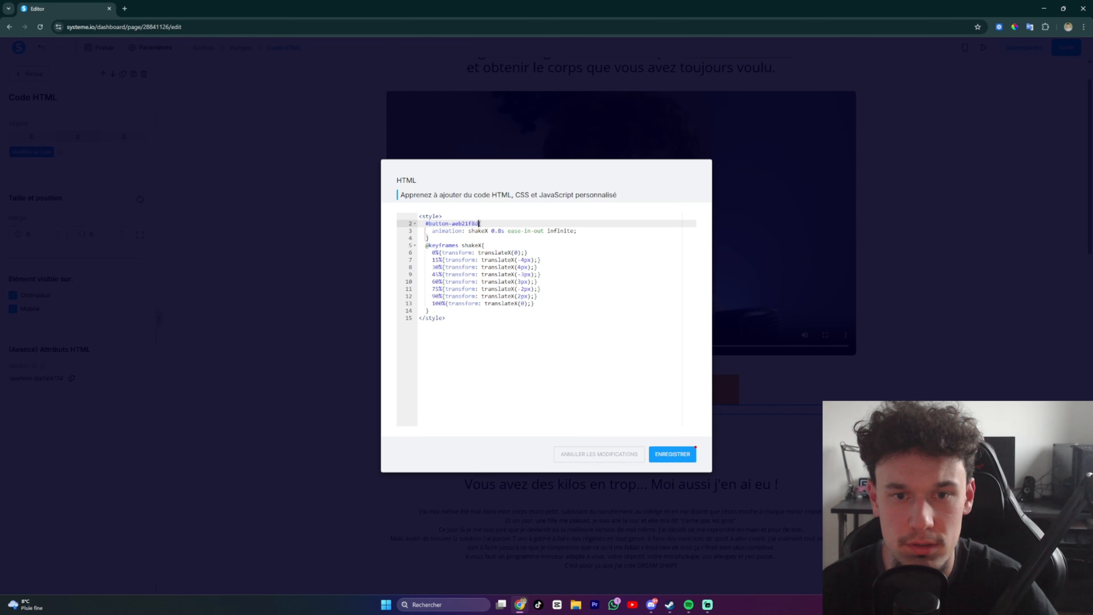
click(674, 456)
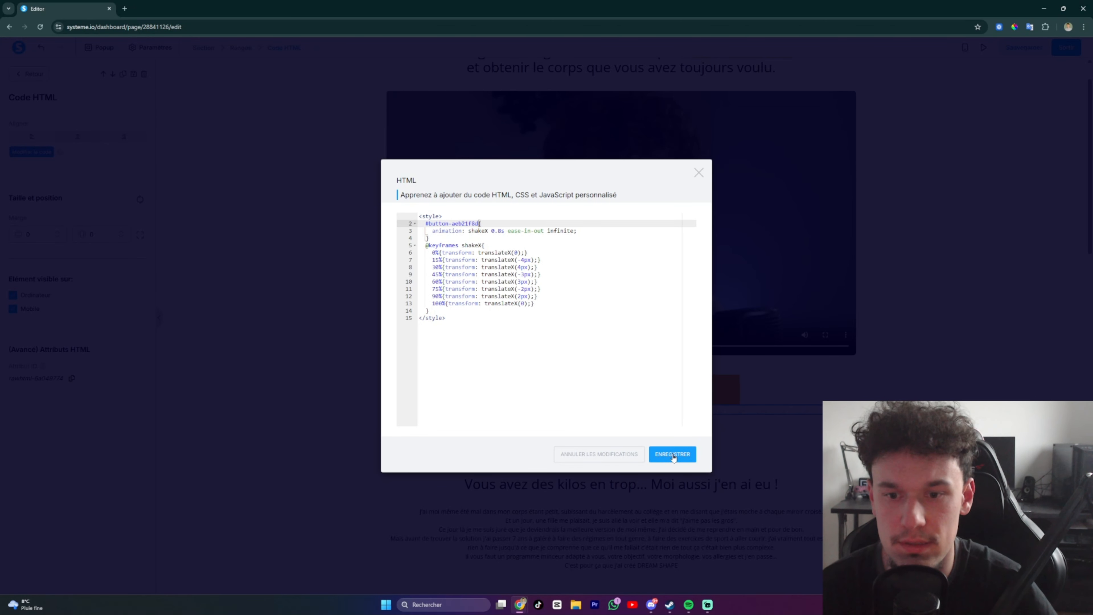